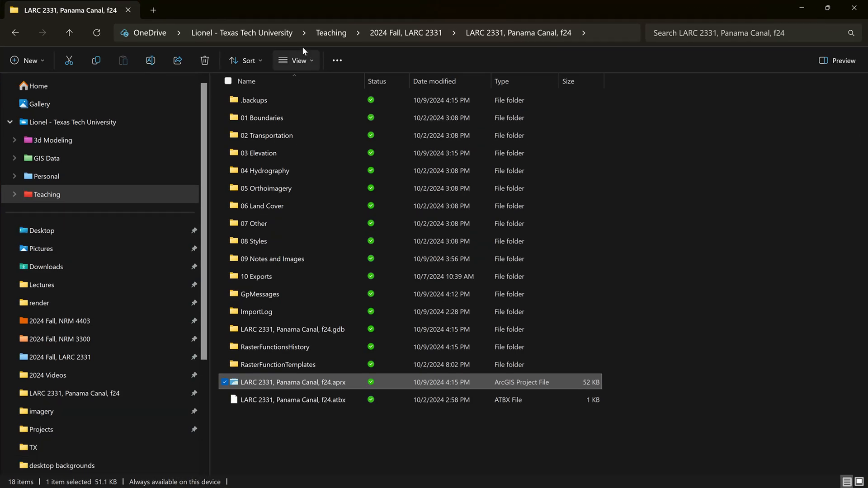
Step: Open the ArcGIS project file "LARC 2331, Panama Canal, f24.aprx" from the "LARC 2331, Panama Canal, f24" course folder
left_click(626, 199)
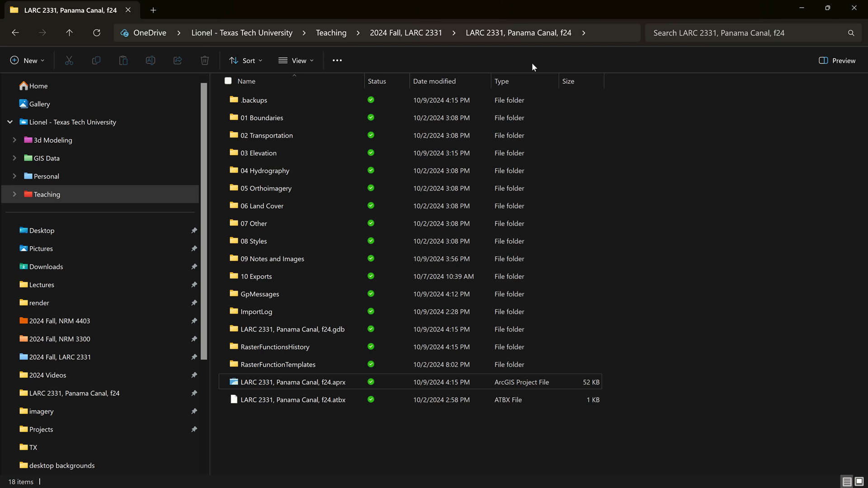
left_click(420, 33)
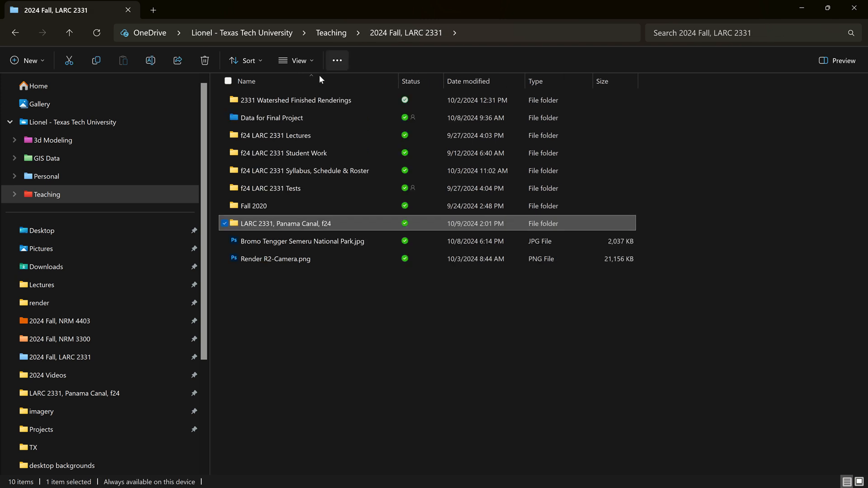
double_click(311, 221)
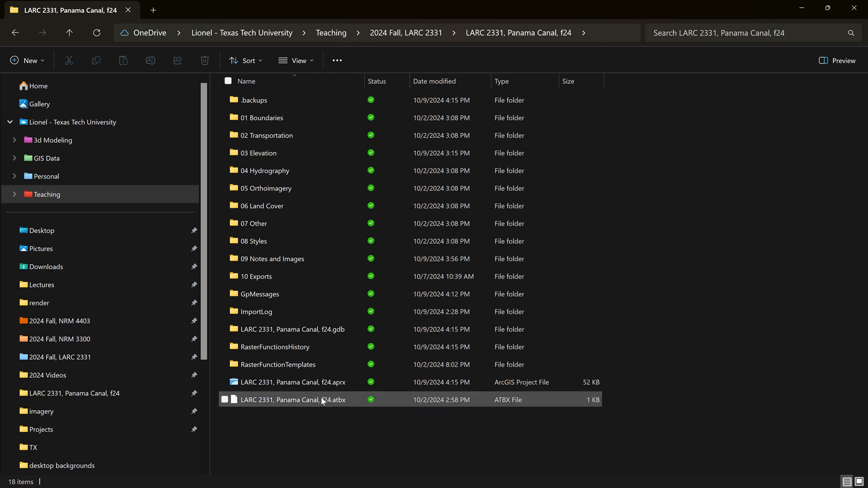
left_click(311, 383)
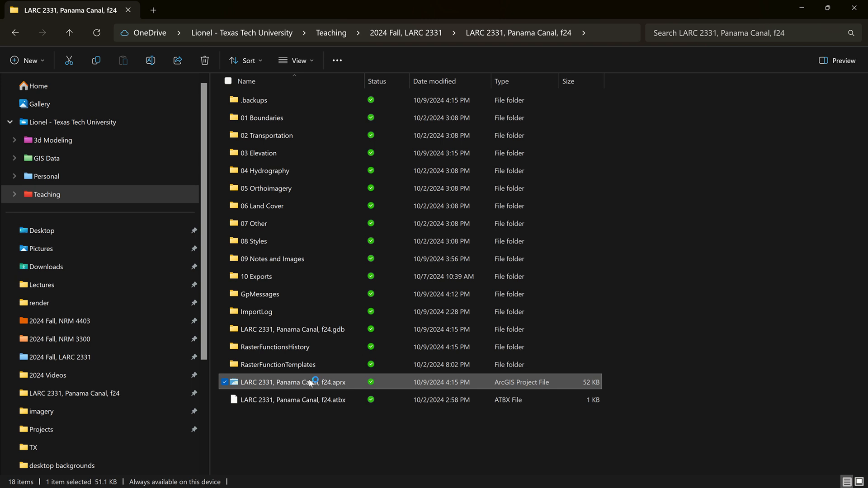
left_click(360, 27)
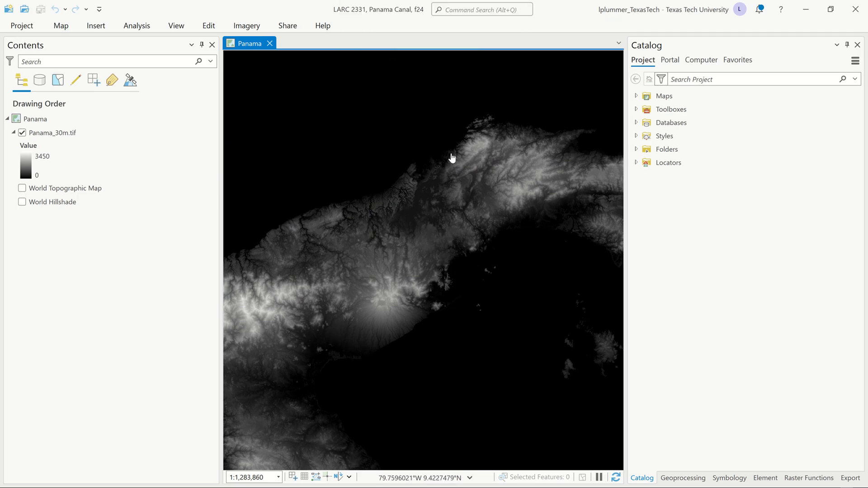
Step: Turn on the World Topographic Map basemap to see where the Panama elevation raster sits in the region
scroll(441, 248, "down", 4)
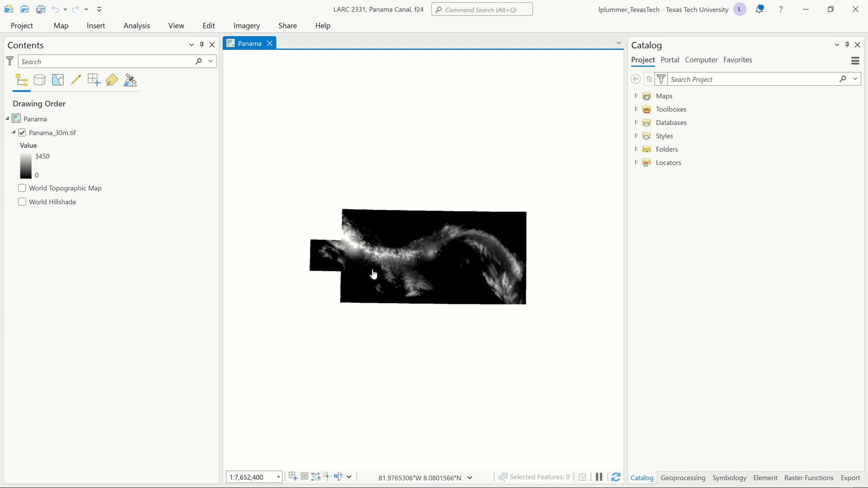
left_click(21, 189)
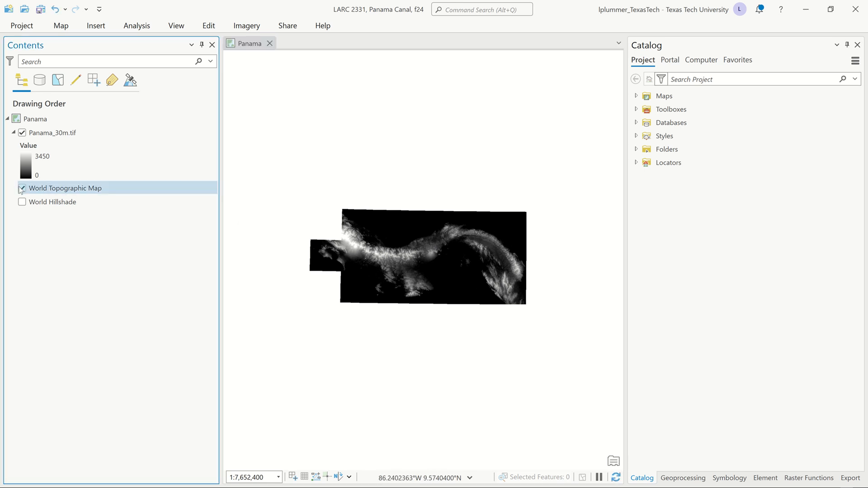
scroll(370, 348, "down", 4)
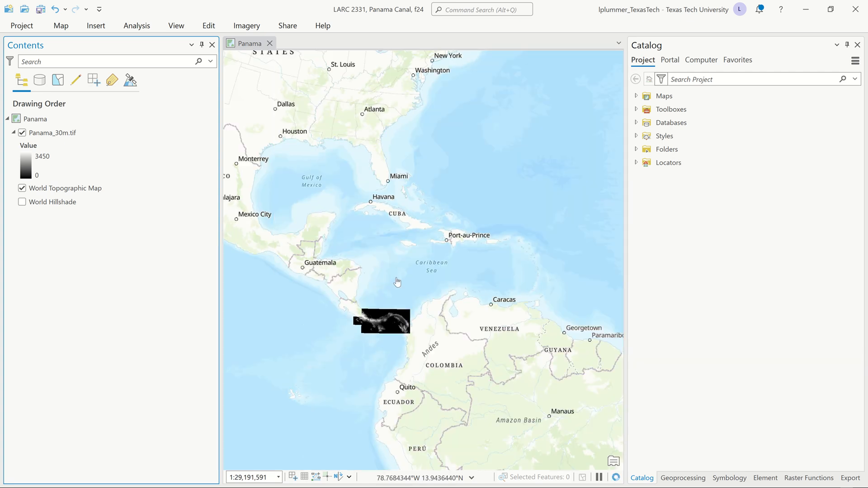
scroll(371, 317, "up", 4)
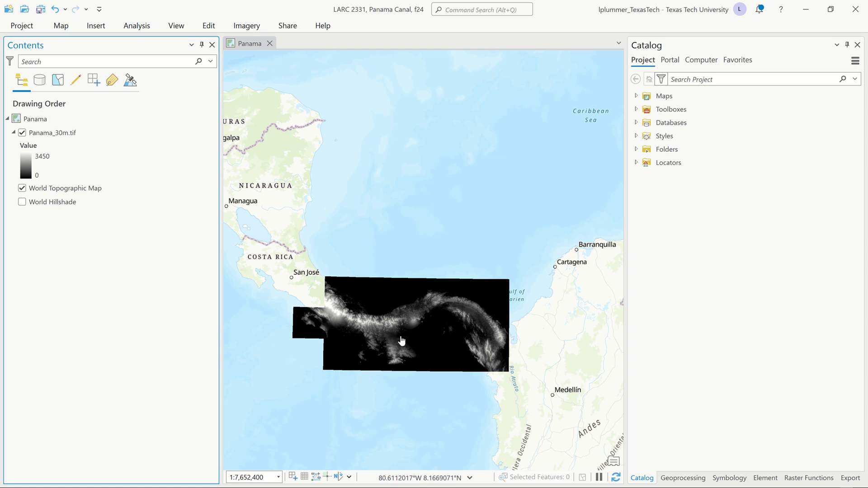
left_click_drag(427, 339, 396, 338)
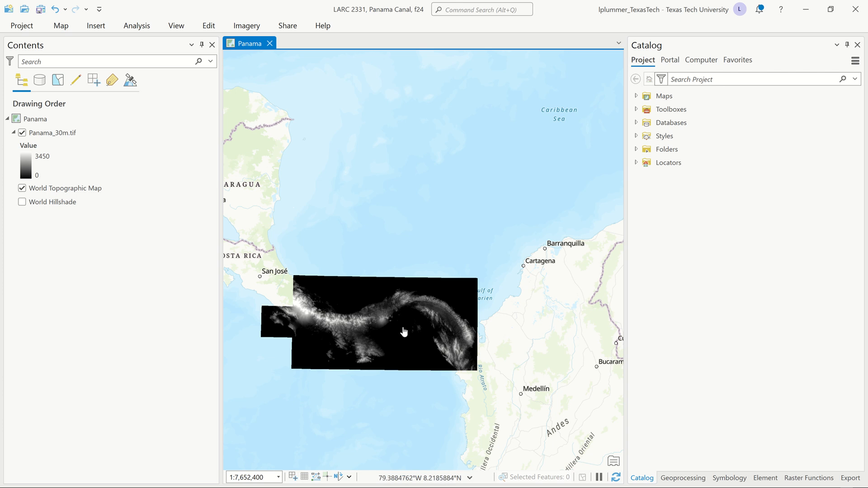
Step: Hide the Panama_30m.tif layer and frame the map on the canal area between Colón and Panama City
scroll(395, 321, "up", 3)
scroll(372, 312, "up", 3)
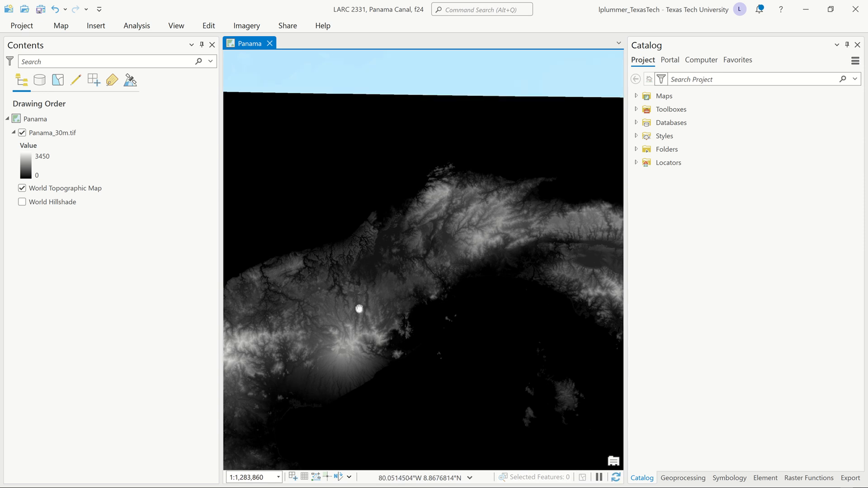
left_click_drag(359, 306, 379, 349)
scroll(357, 310, "down", 4)
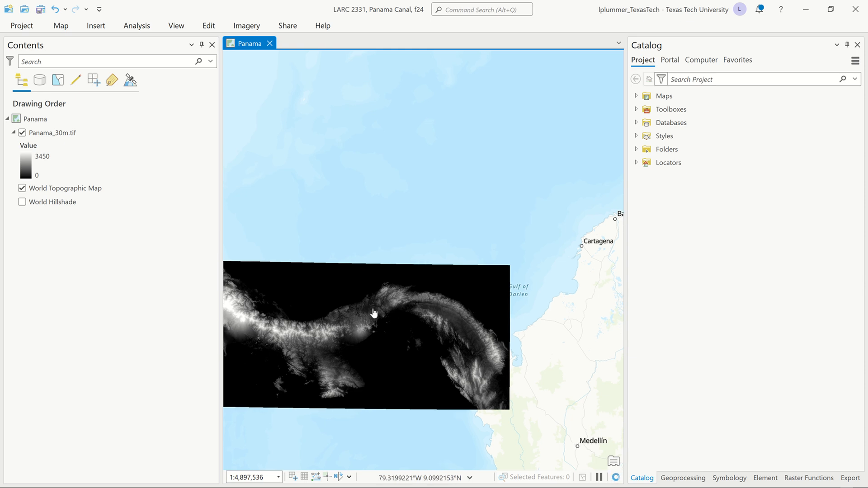
scroll(364, 312, "up", 3)
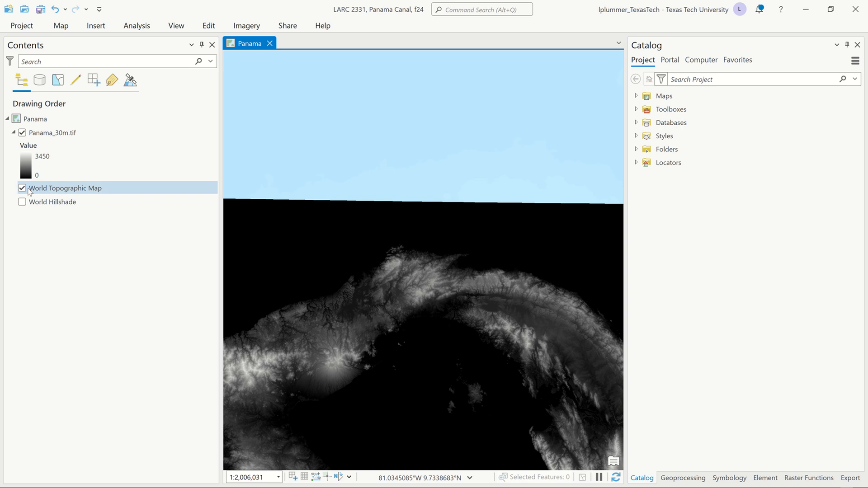
left_click(22, 133)
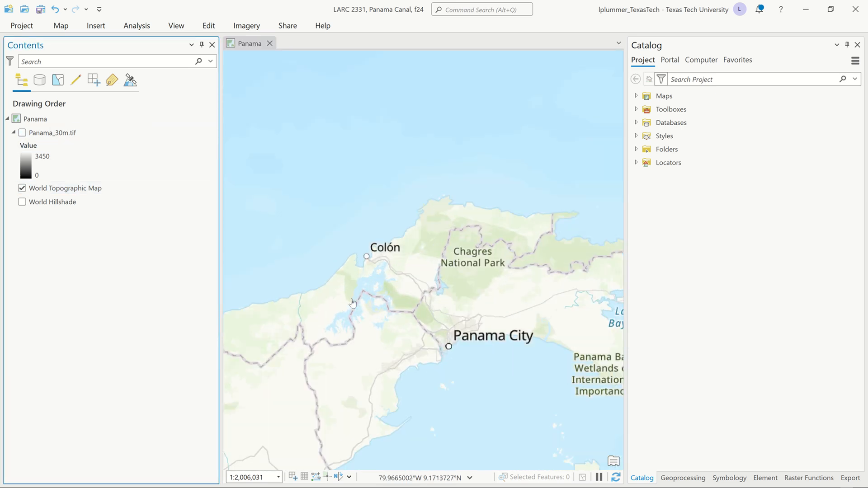
scroll(353, 303, "up", 3)
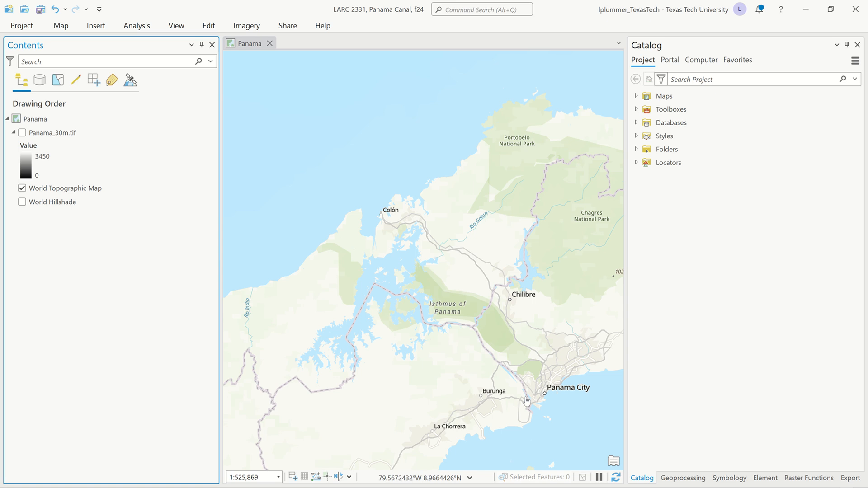
left_click_drag(484, 371, 487, 350)
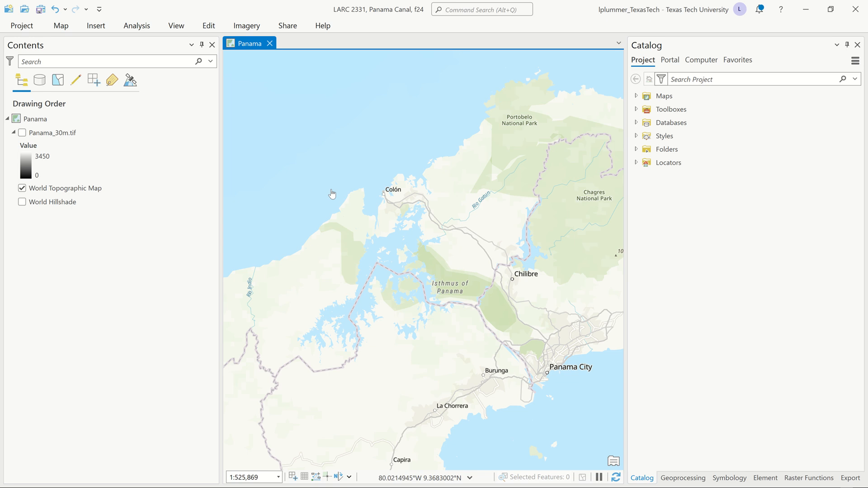
Step: Create a new portrait layout with the Architectural B page size, 12" x 18"
left_click(98, 27)
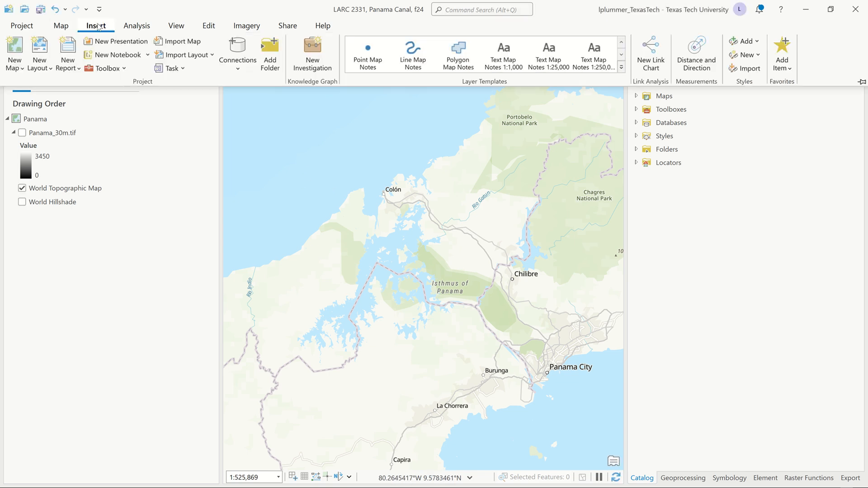
left_click(50, 70)
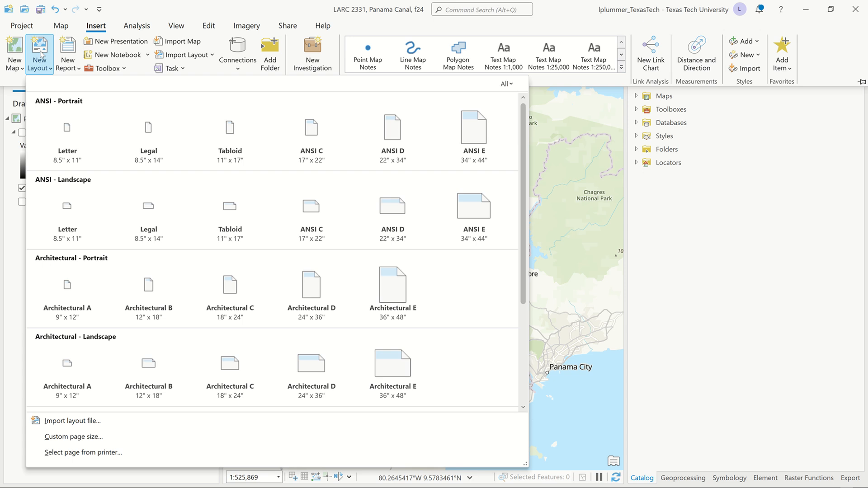
left_click(153, 286)
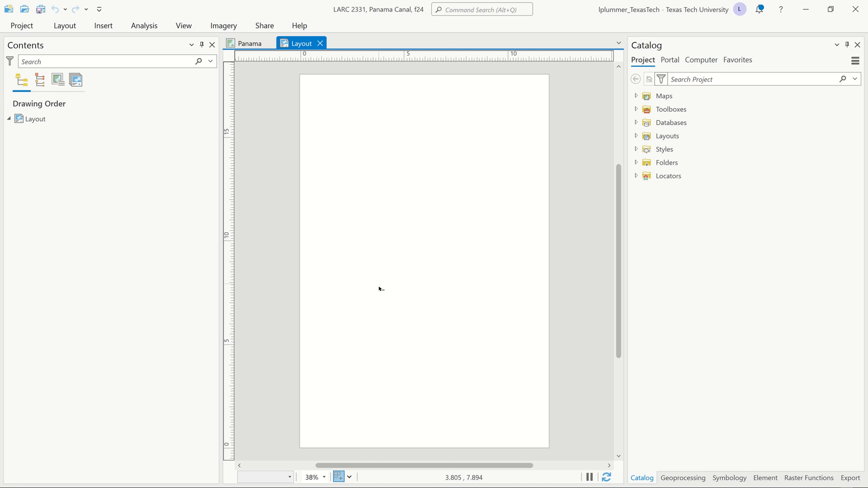
left_click_drag(383, 278, 390, 281)
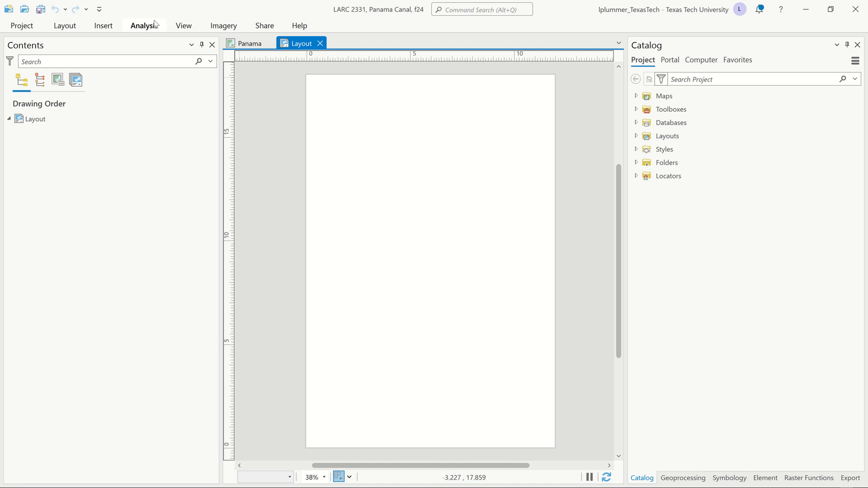
Step: Insert a map frame of the Panama map at its 1:525,869 view, drawn over the whole layout page
left_click(103, 27)
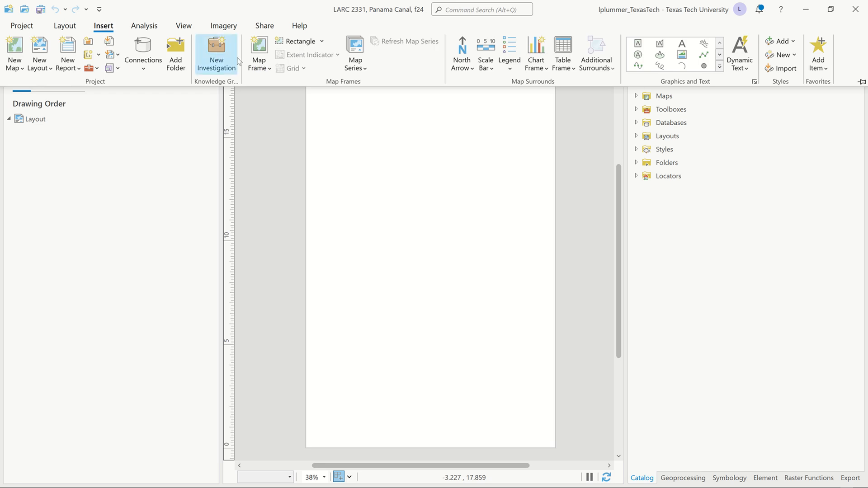
left_click(260, 68)
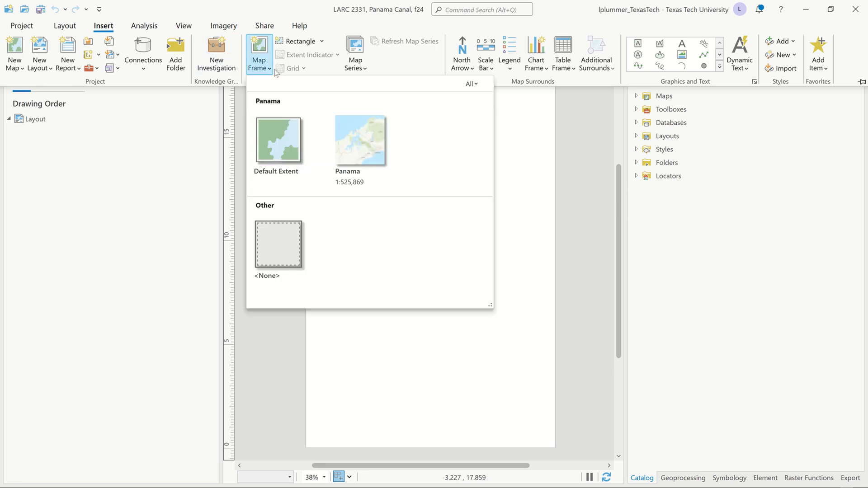
left_click(344, 126)
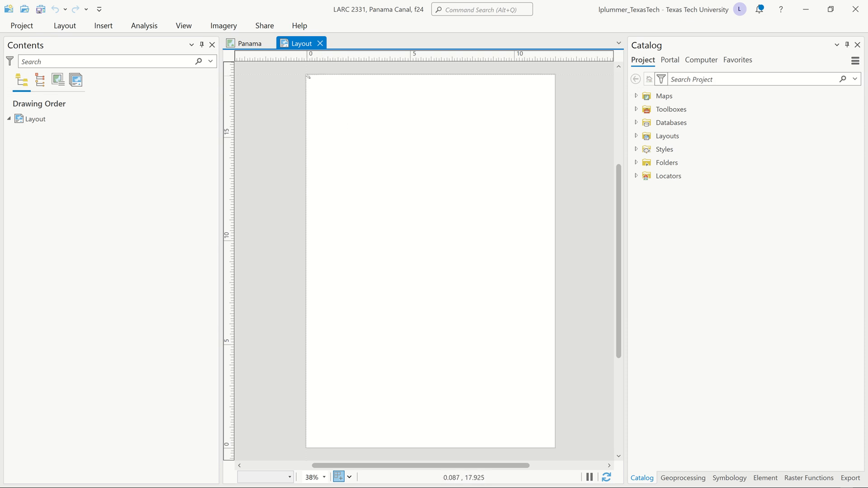
left_click_drag(308, 78, 555, 448)
left_click_drag(567, 456, 567, 456)
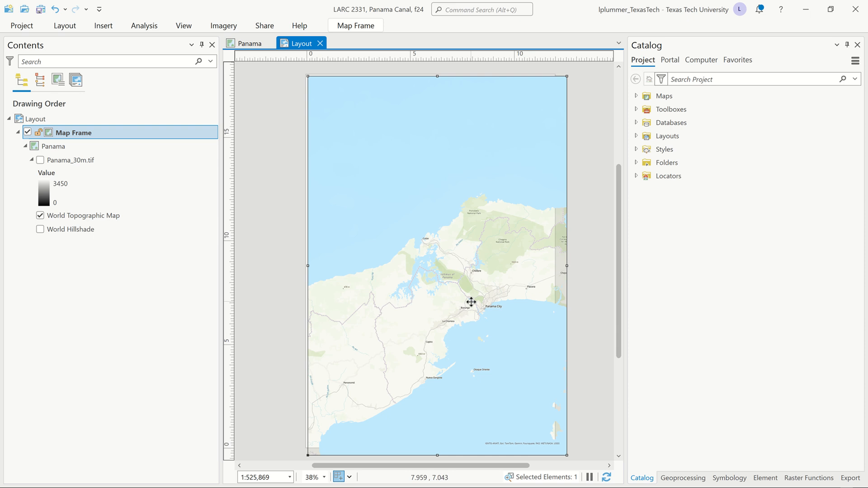
left_click_drag(471, 301, 458, 297)
scroll(467, 295, "down", 2)
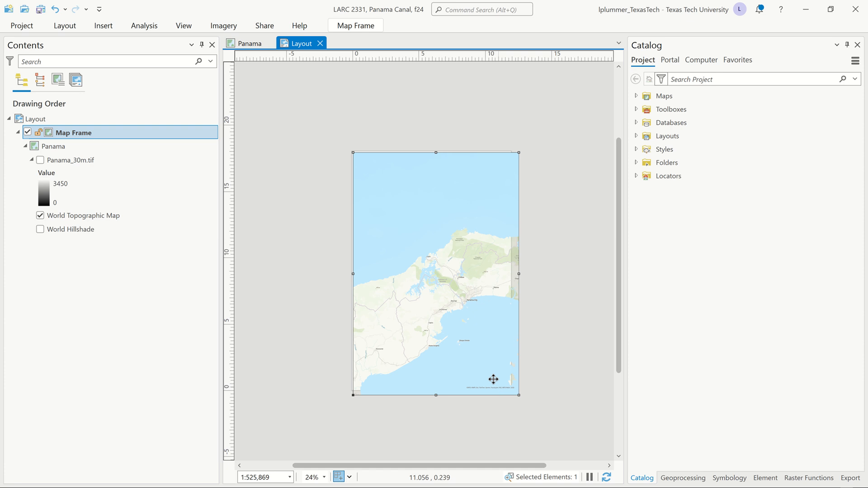
left_click(333, 217)
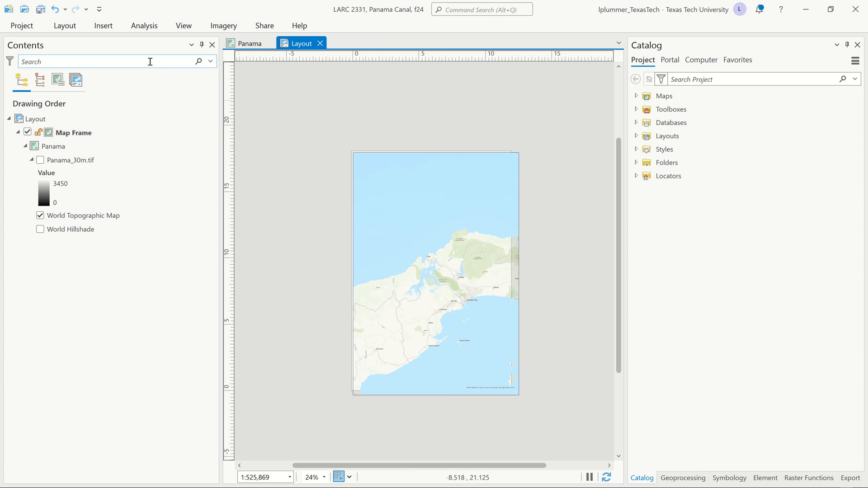
Step: Insert the Service Layer Credits dynamic text as a small box outside the page, beside its upper right corner
left_click(105, 26)
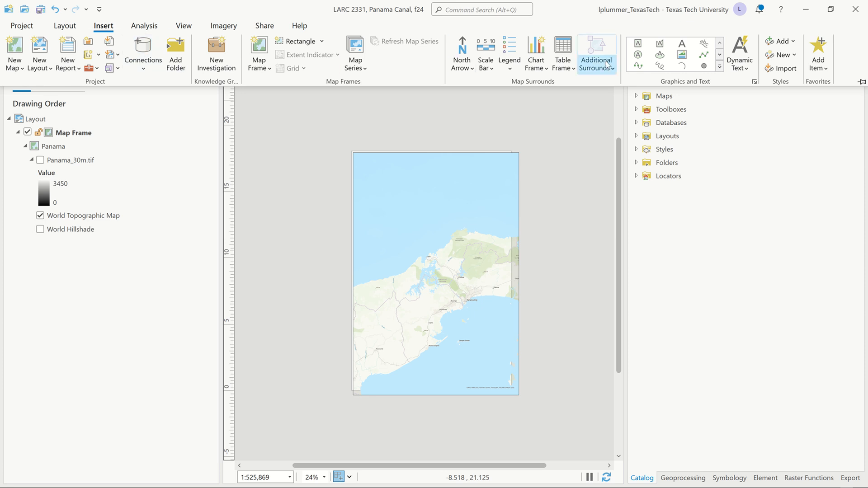
left_click(744, 68)
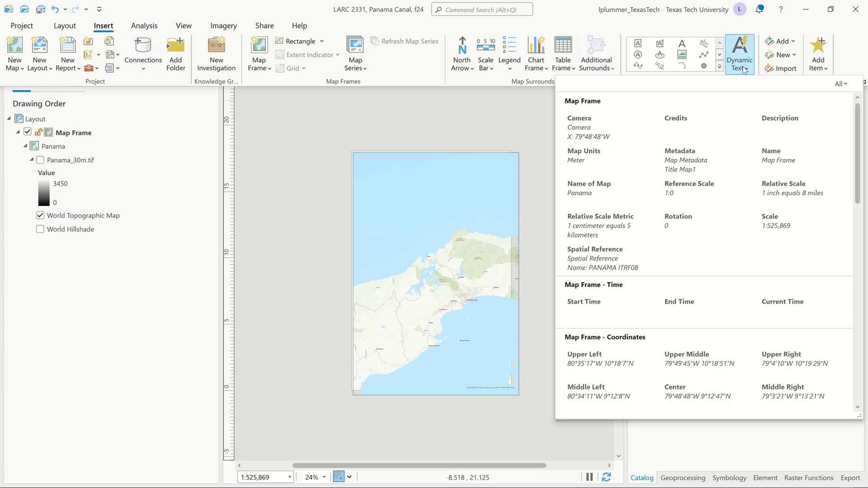
scroll(722, 249, "down", 5)
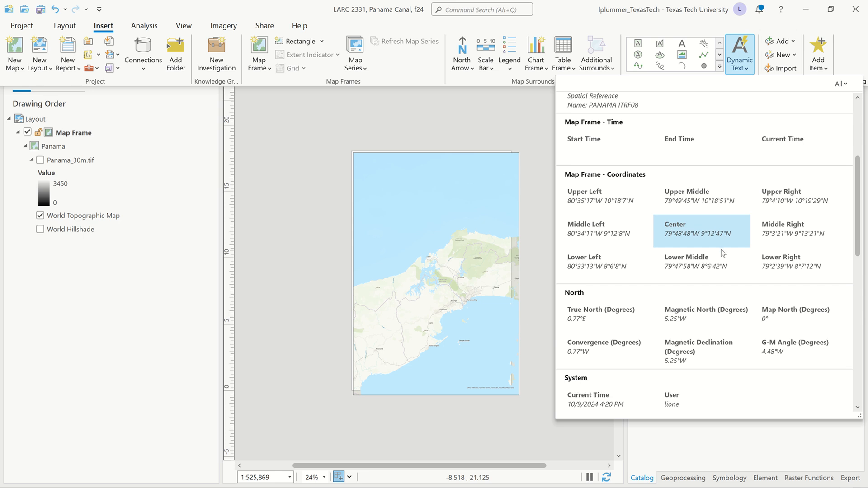
scroll(722, 254, "down", 3)
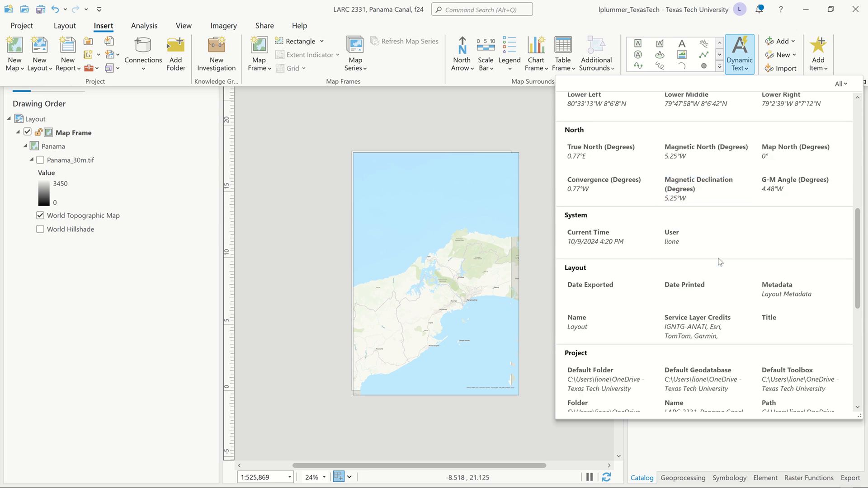
left_click(699, 325)
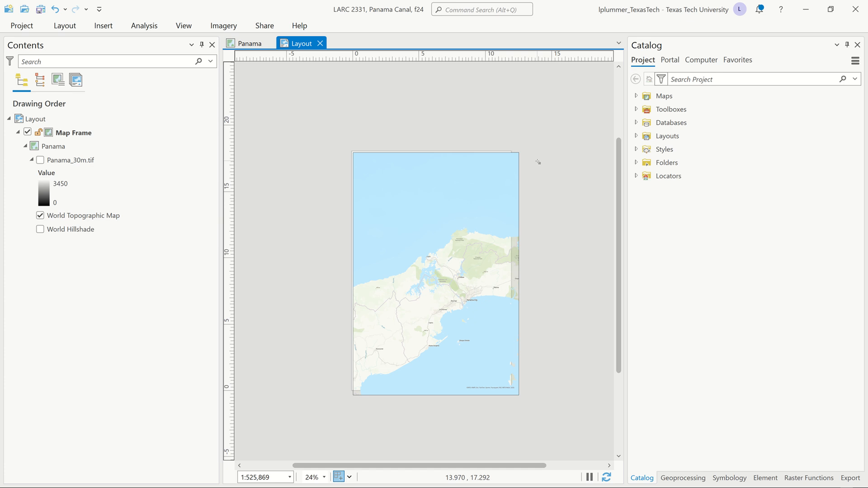
left_click_drag(538, 162, 579, 180)
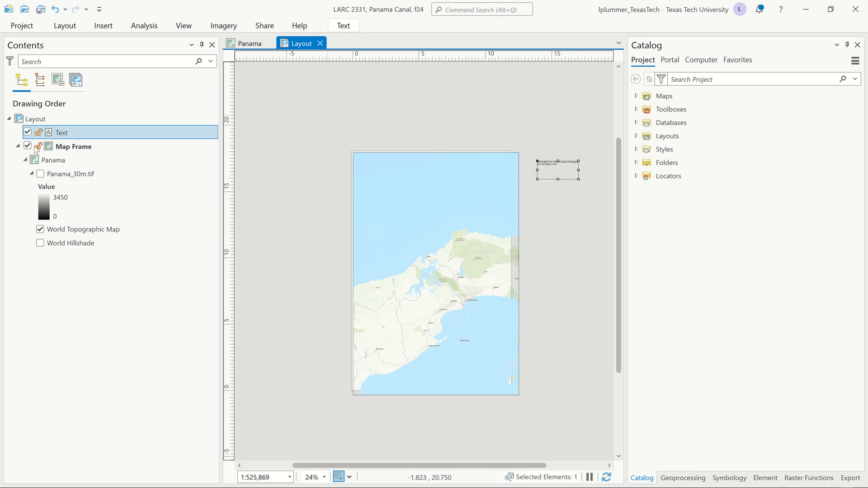
Step: Rename the service layer credits text element as "credits", then lock and hide it
left_click(67, 135)
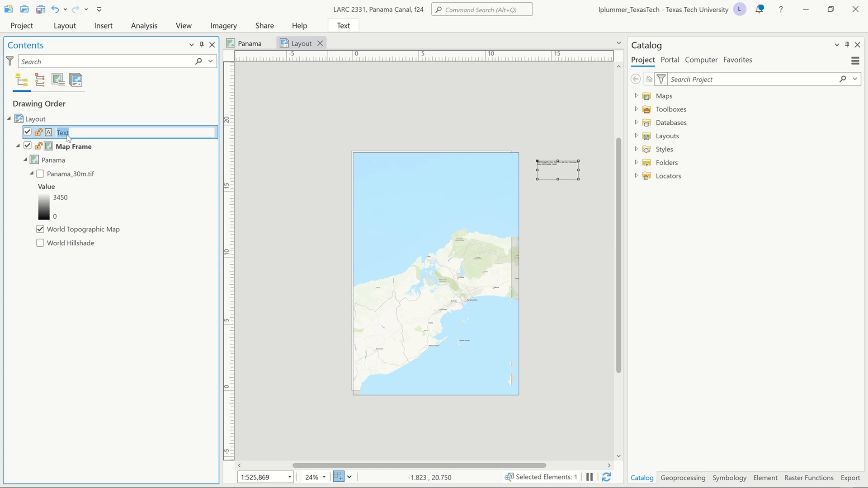
type("credits")
key("Return")
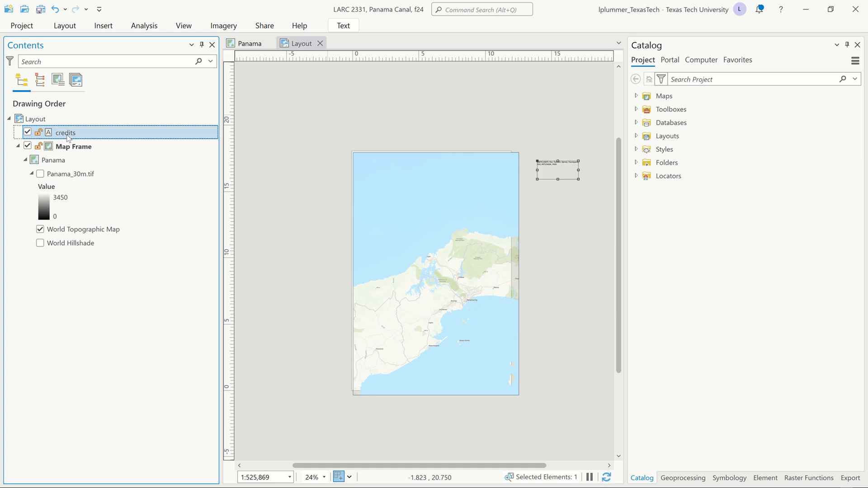
left_click(38, 132)
left_click(27, 133)
left_click(18, 121)
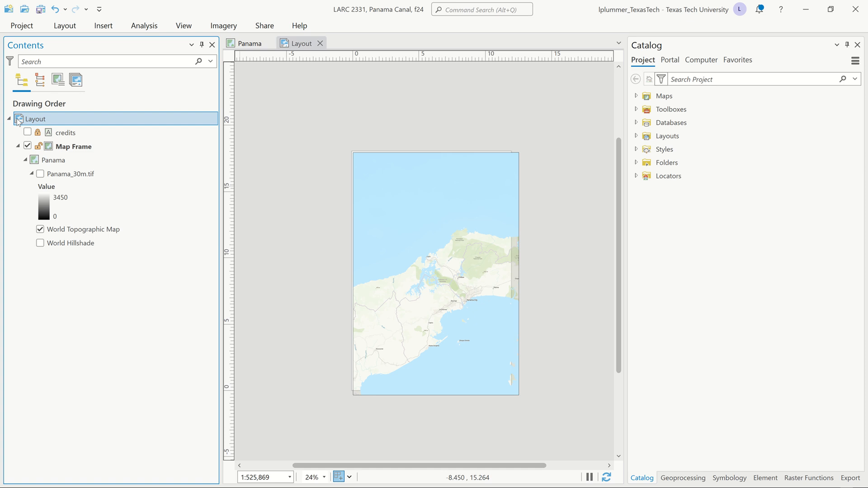
Step: Change the layout page to a custom size of 16 in wide by 18 in high, with Resize Elements on
double_click(18, 119)
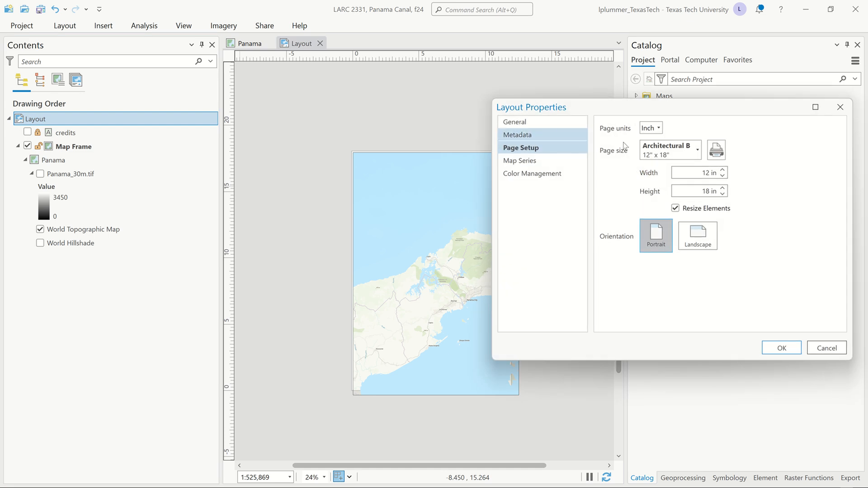
left_click_drag(729, 115, 777, 138)
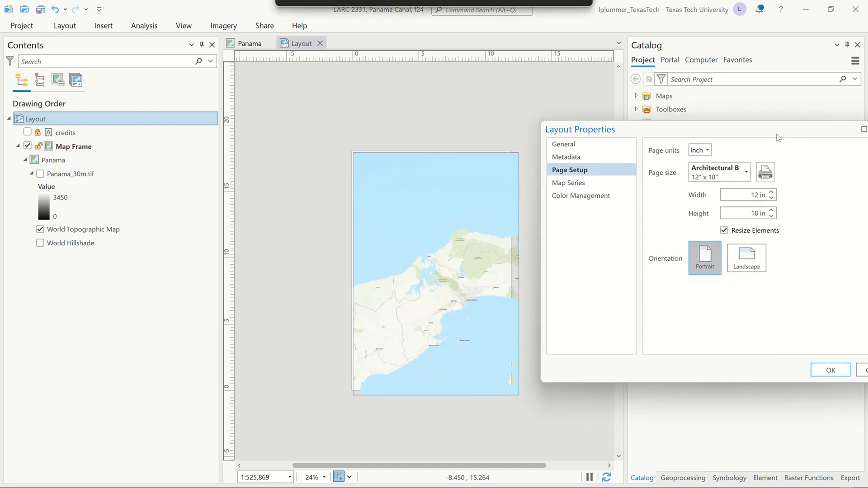
left_click(746, 194)
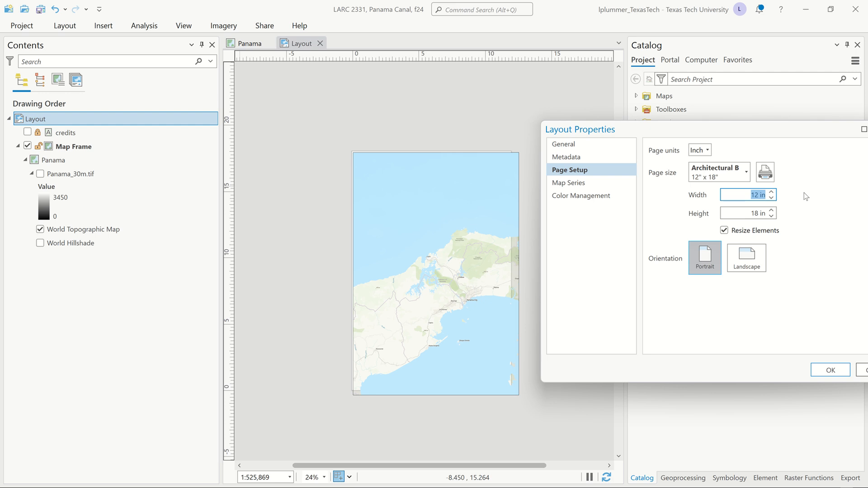
key("BackSpace")
type("18")
key("Tab")
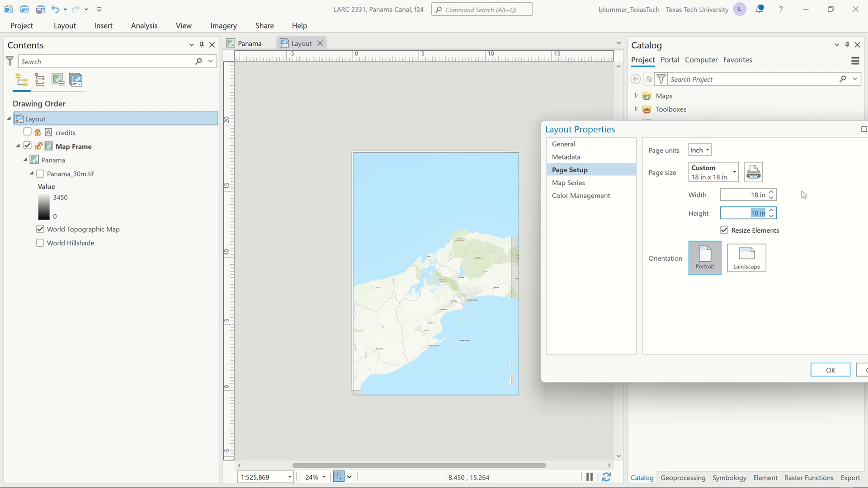
type("16")
left_click(763, 260)
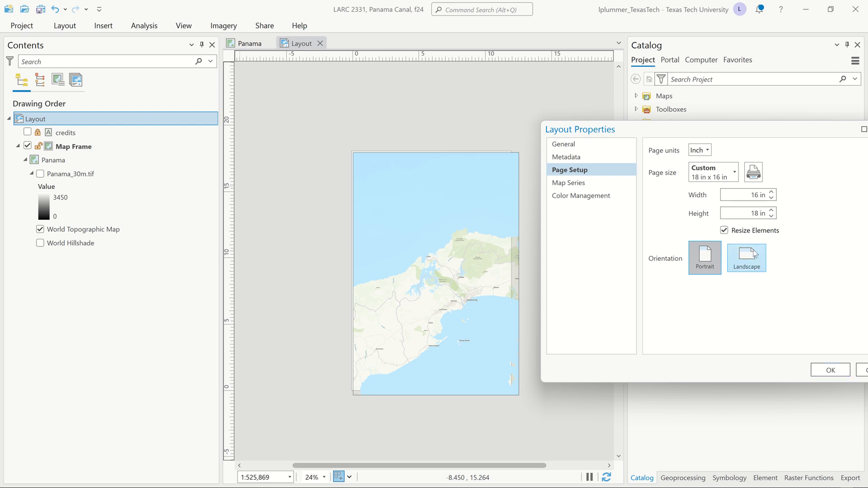
left_click(753, 259)
left_click(753, 259)
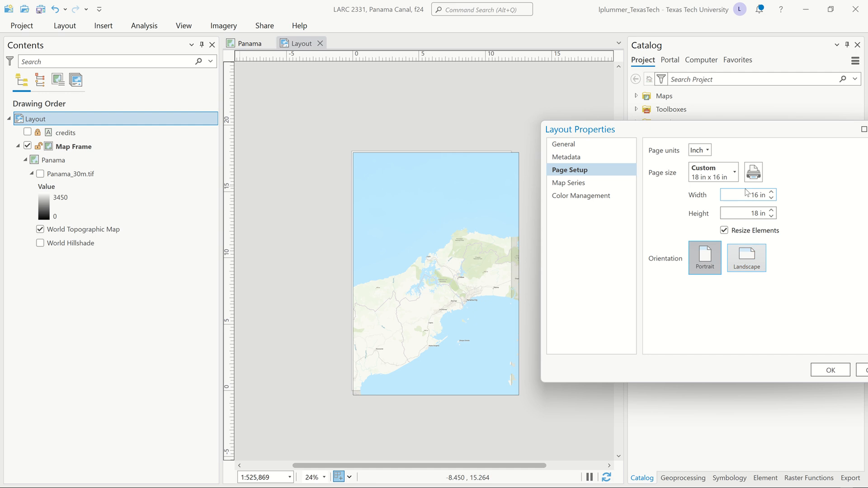
left_click(832, 368)
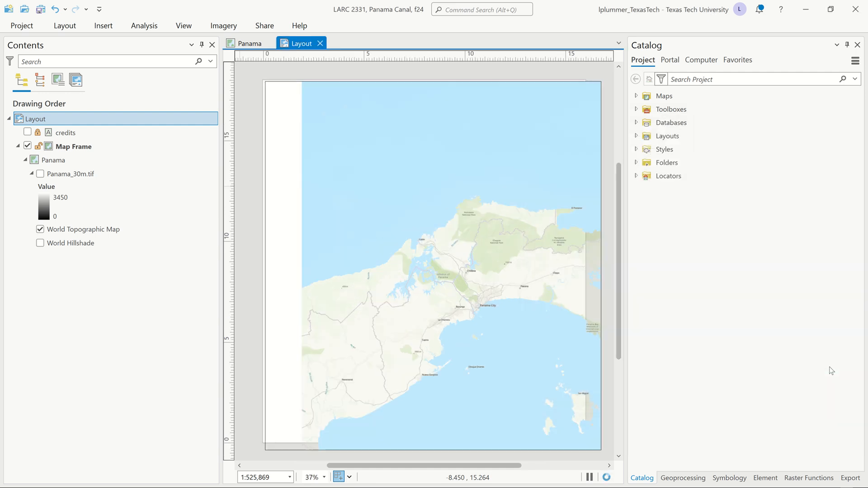
Step: Set the map frame's size to 16 in wide and 18 in high so it matches the page
scroll(456, 297, "down", 2)
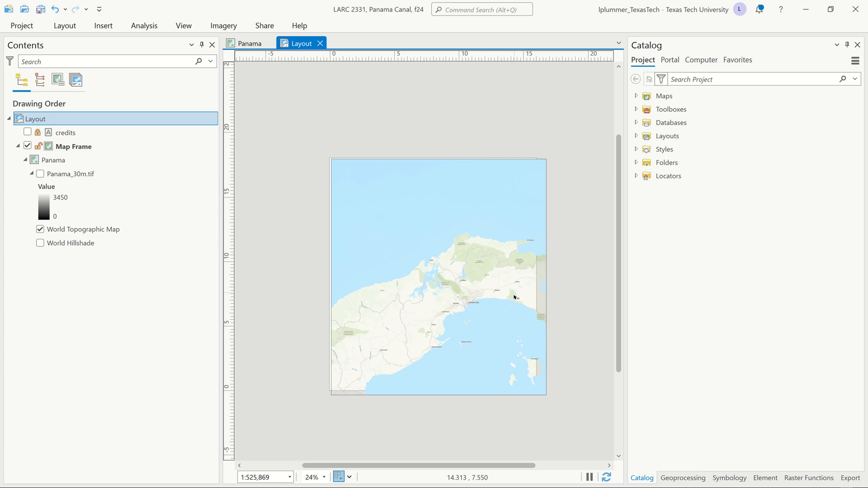
left_click_drag(514, 297, 510, 295)
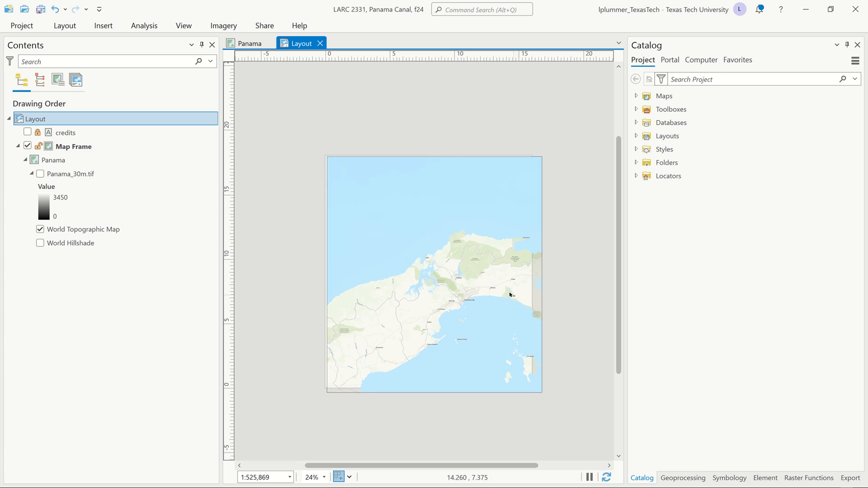
left_click(499, 165)
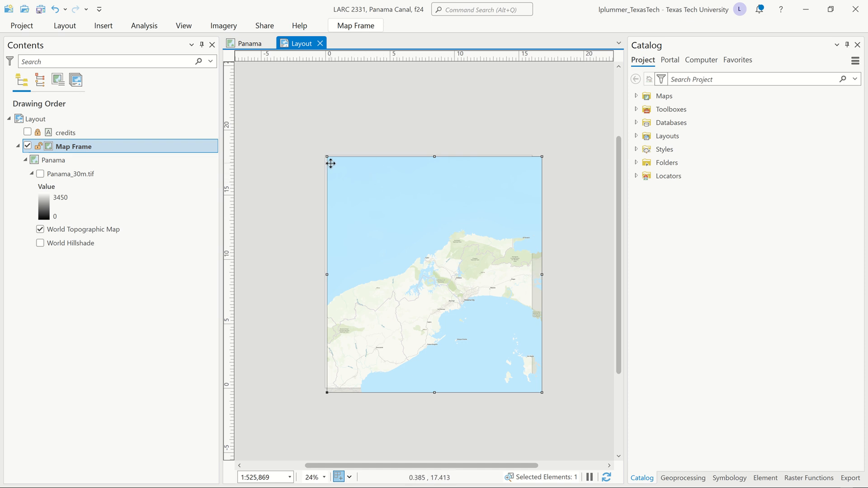
left_click(285, 186)
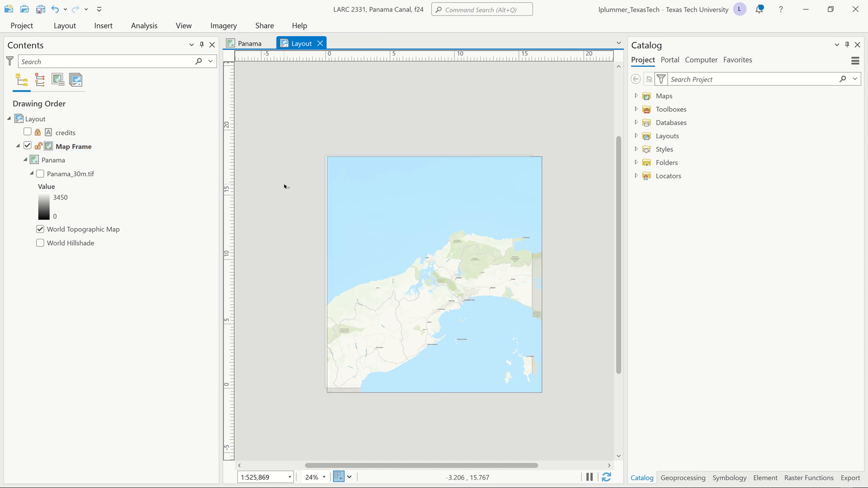
left_click(51, 147)
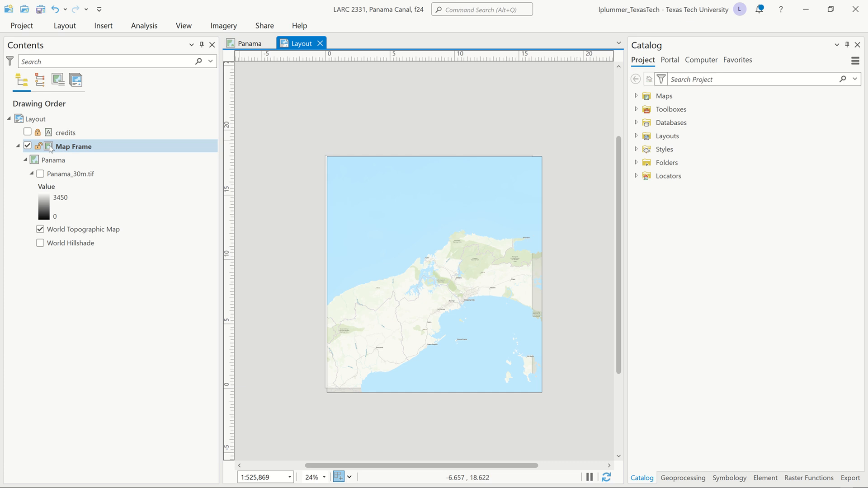
double_click(51, 148)
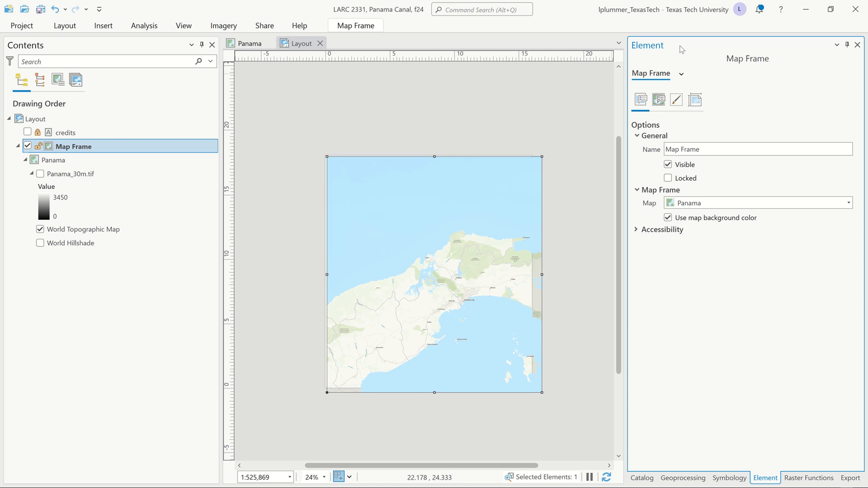
left_click(699, 103)
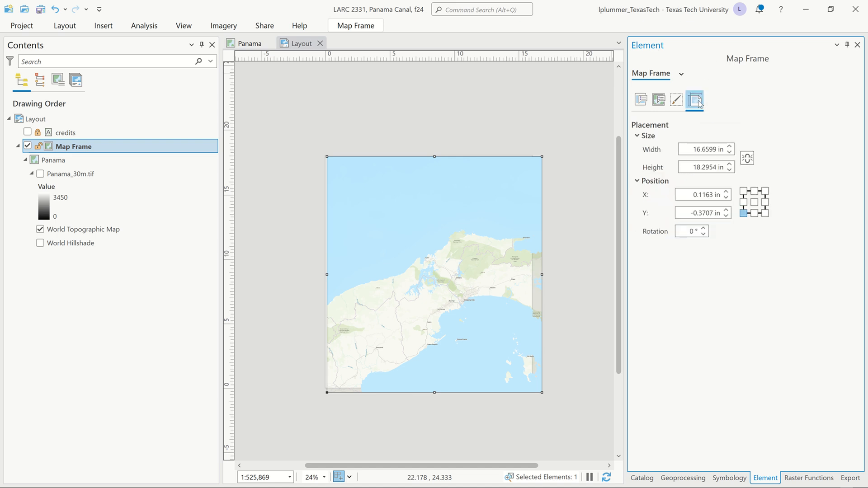
left_click(690, 148)
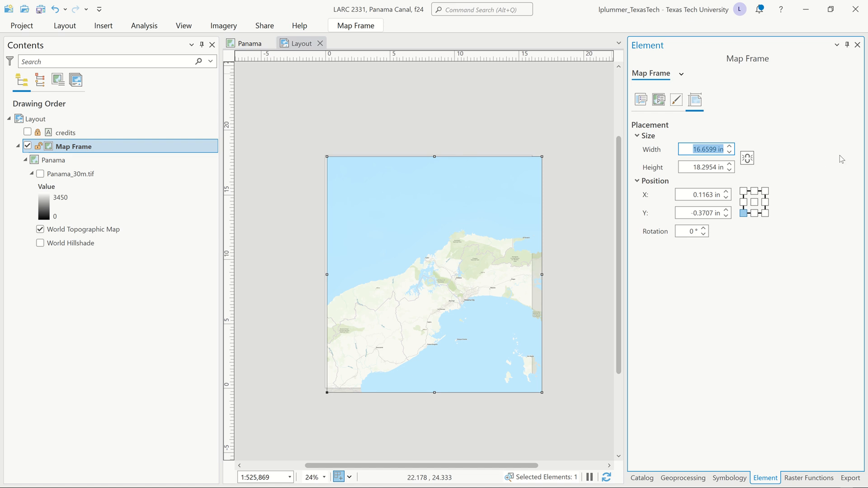
type("16")
key("Tab")
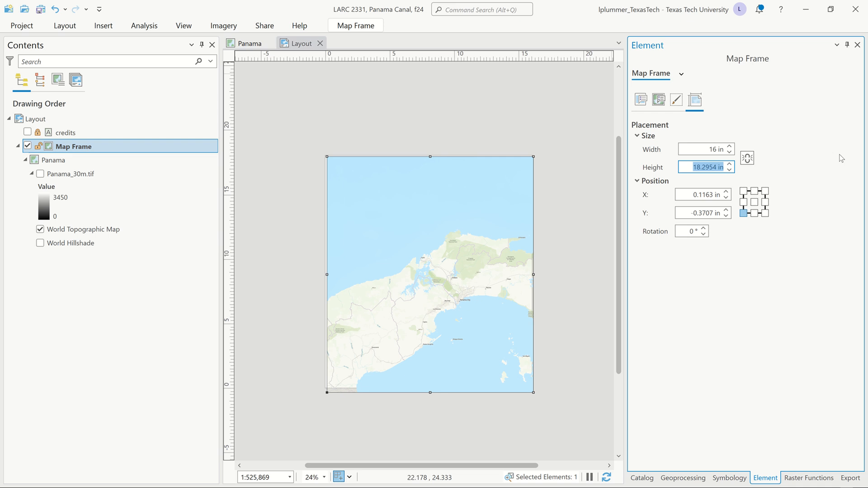
type("18")
key("Tab")
key("Tab")
key("Tab")
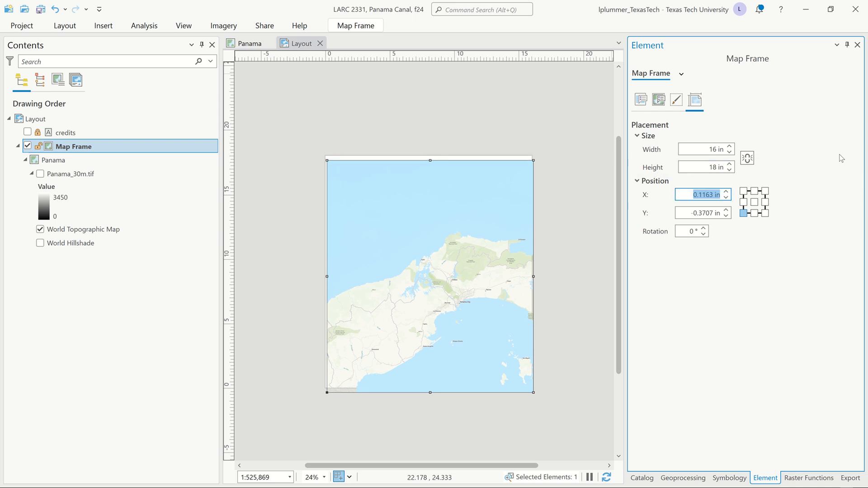
Step: Set the map frame's position to X 0 in and Y 0 in, anchored at its lower left corner
type("0")
key("Tab")
type("0")
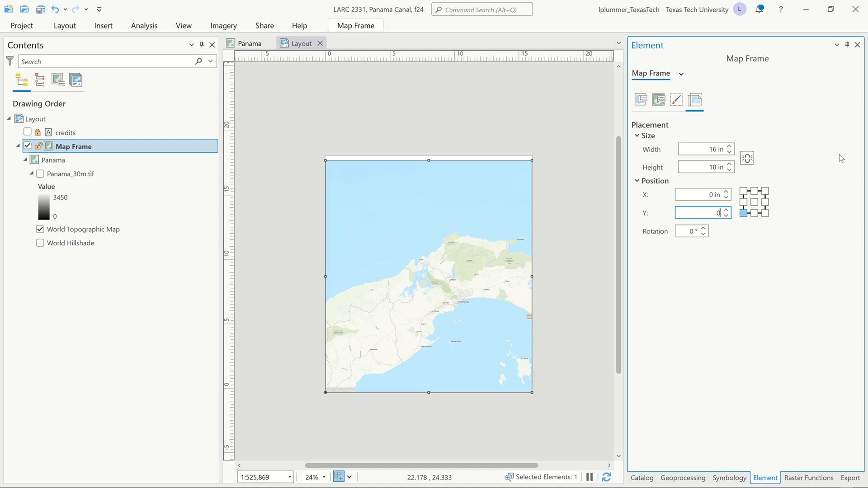
key("Tab")
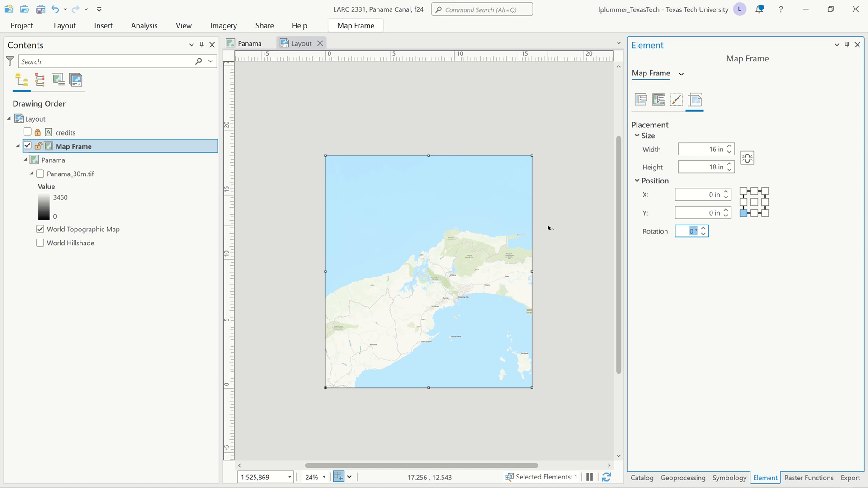
Step: Set the map frame's border width to 0 pt and open its display options
left_click(677, 104)
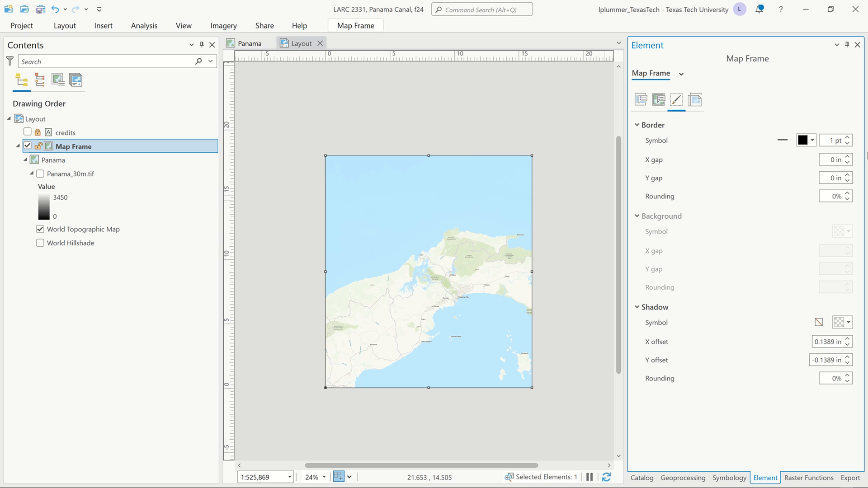
left_click(847, 144)
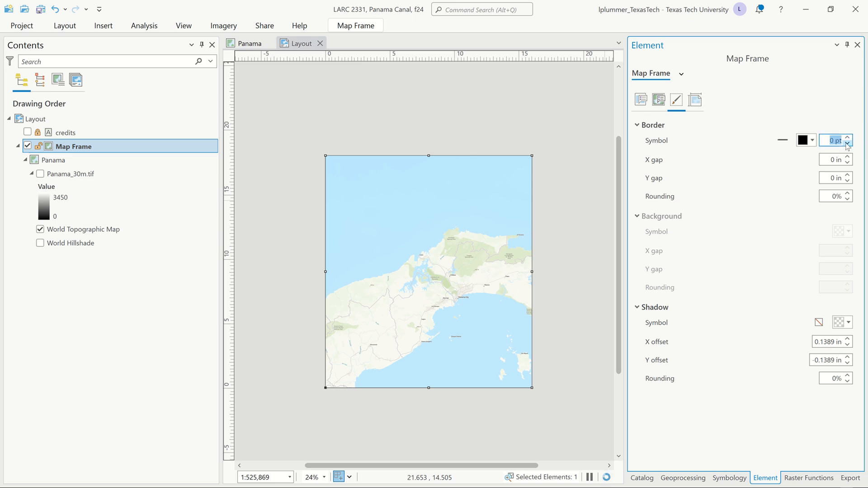
left_click(664, 101)
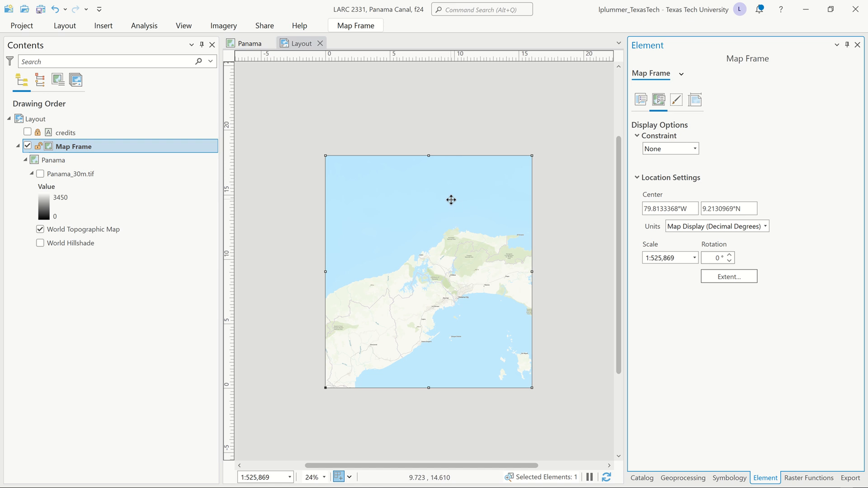
Step: Switch the layout page to landscape orientation, 18 in wide by 16 in high, resizing its elements with it
double_click(19, 120)
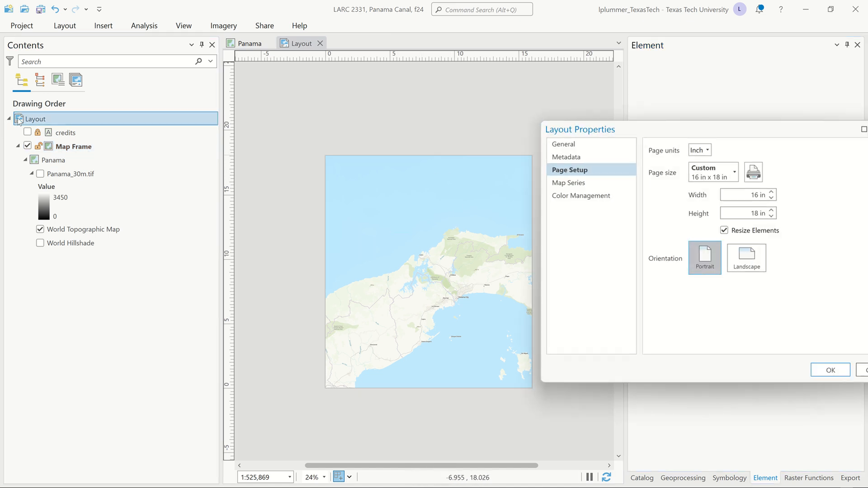
left_click(749, 263)
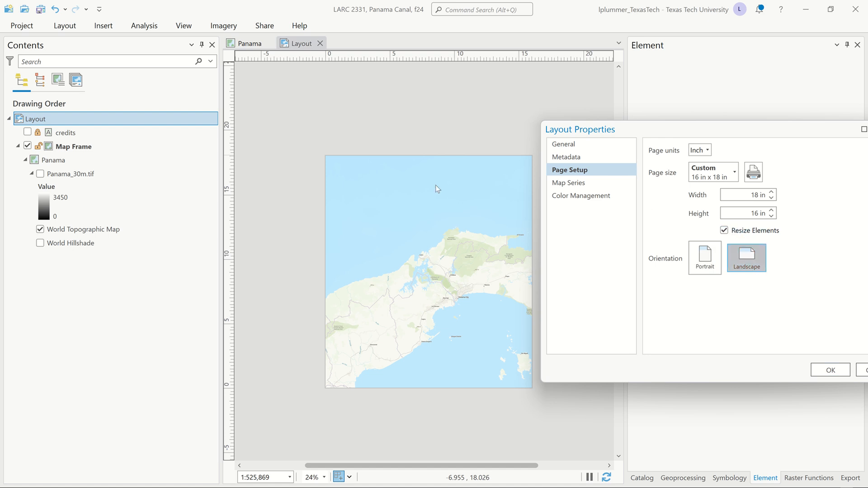
left_click(828, 371)
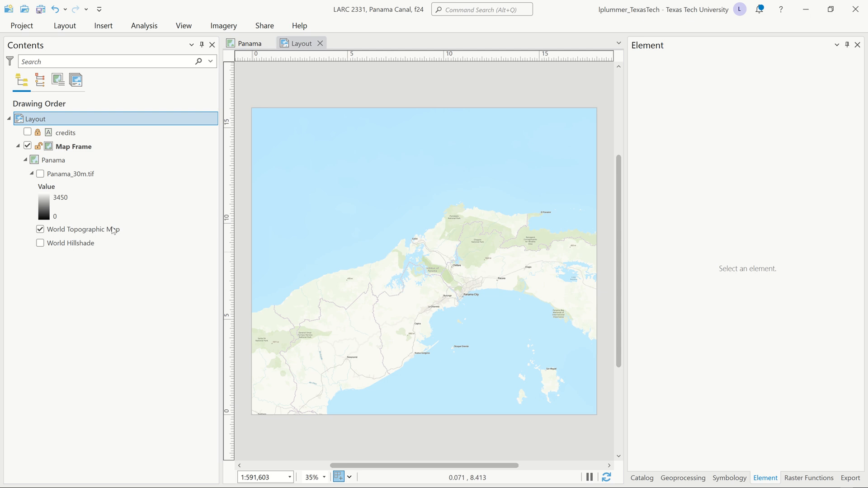
Step: Set the map frame's scale to 1:250,000 in its display options
left_click(33, 160)
left_click(51, 149)
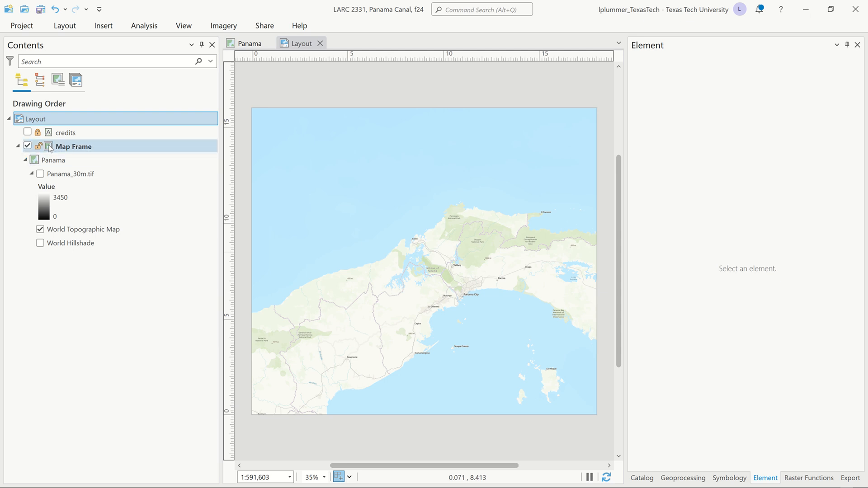
left_click(695, 101)
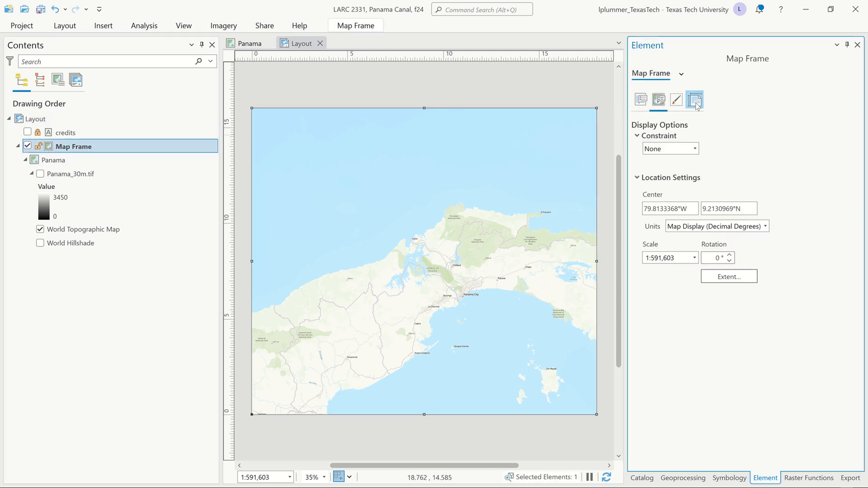
left_click(659, 100)
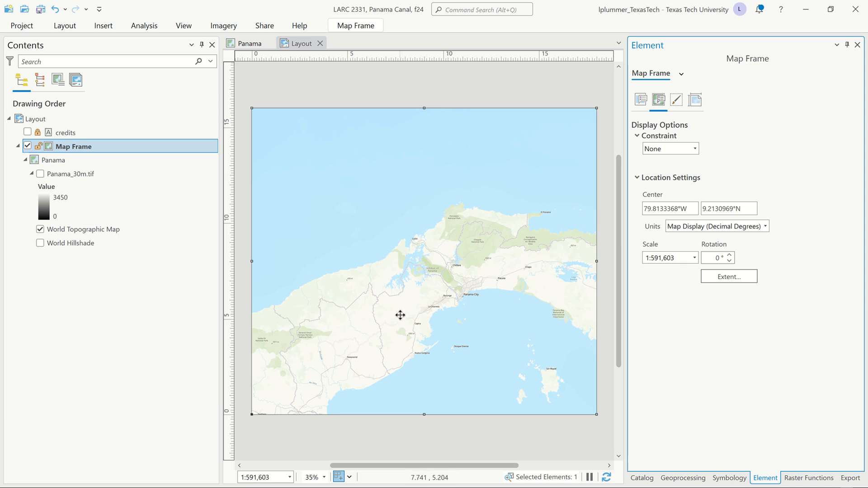
left_click(694, 259)
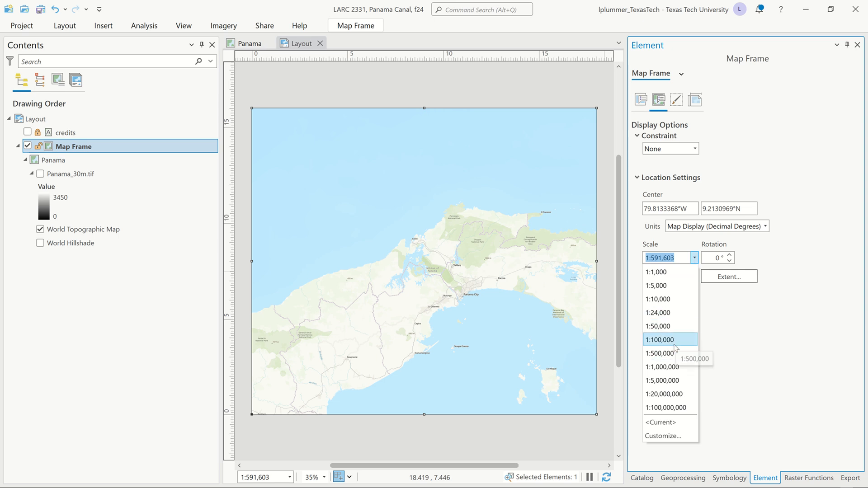
left_click(718, 324)
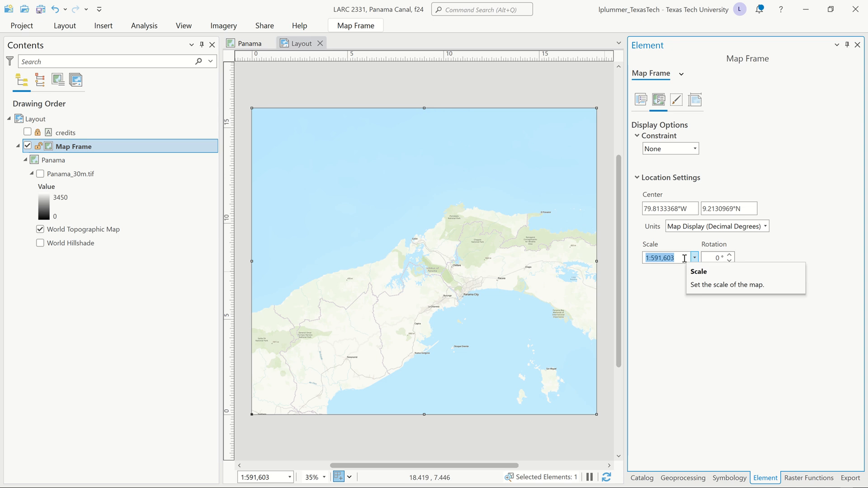
type("25000")
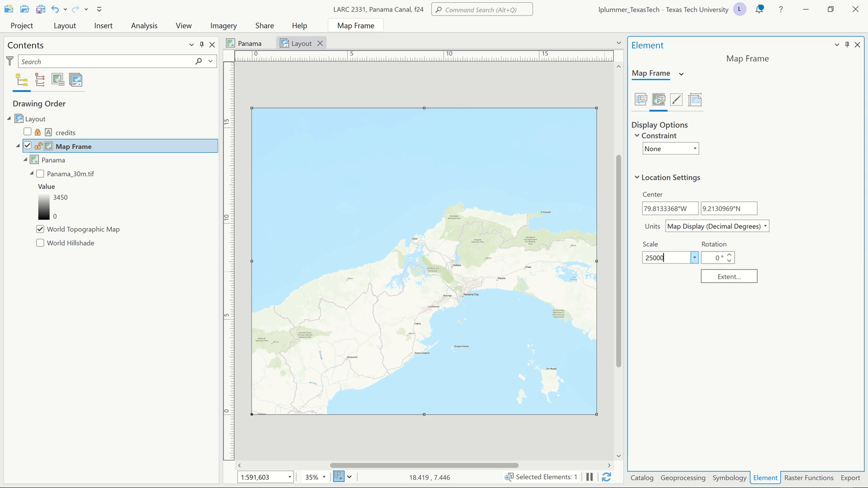
type("50,000")
key("Return")
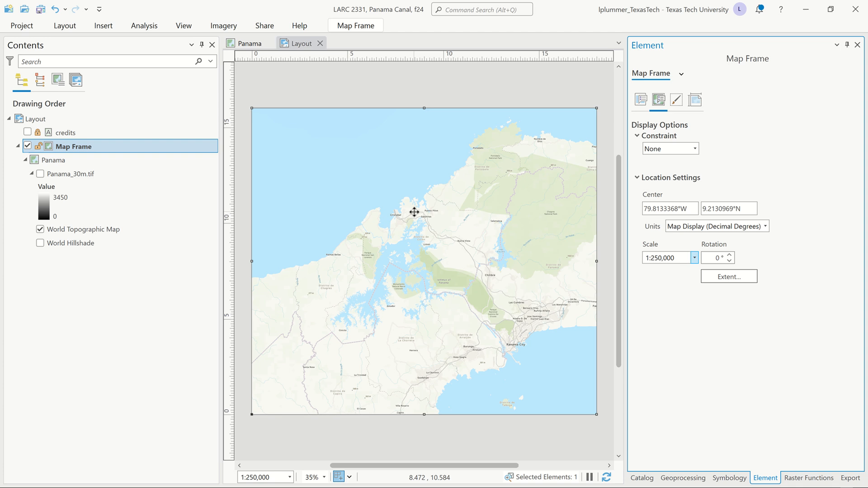
Step: Constrain the map frame to Fixed center and scale, and save the project
left_click(695, 149)
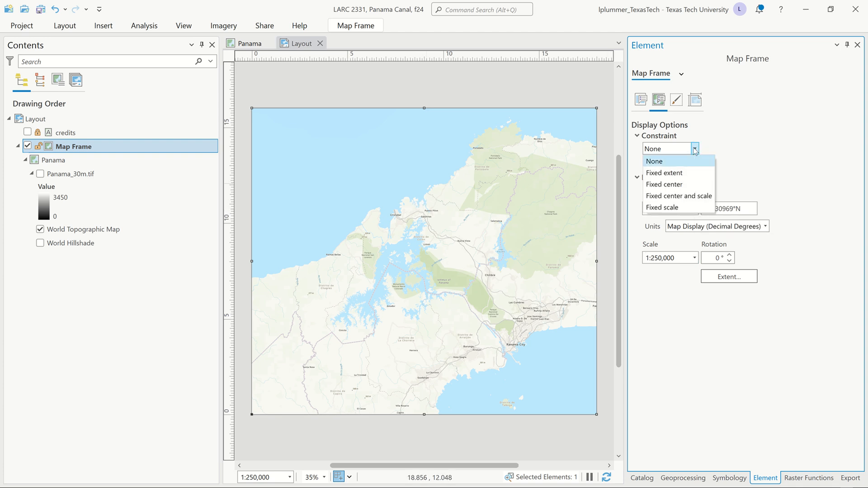
left_click(690, 196)
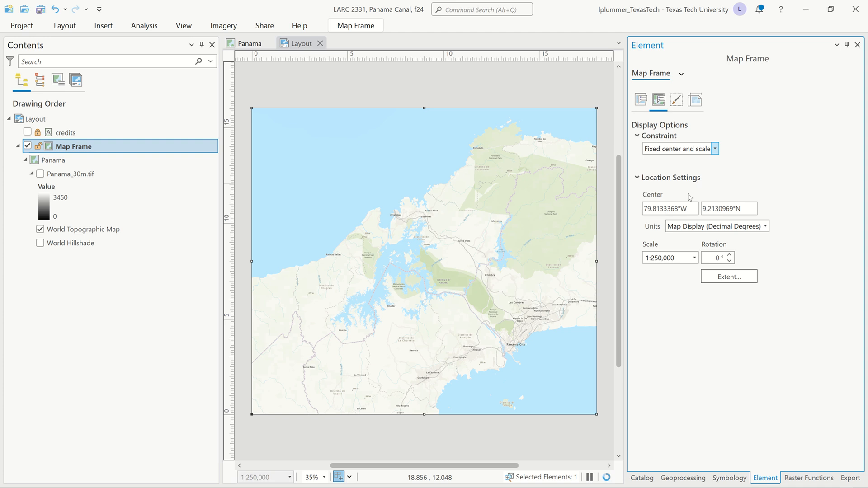
left_click(513, 89)
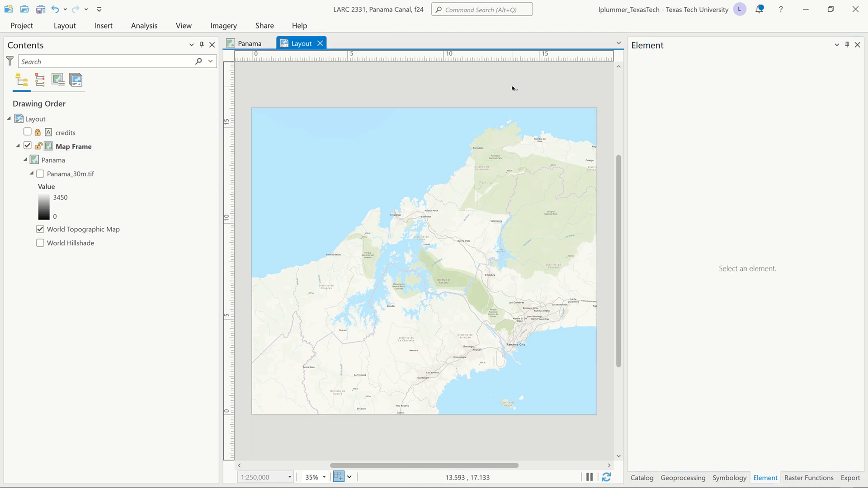
key("ctrl+s")
Step: Make the Panama_30m.tif layer visible in the layout and open the Clip Raster geoprocessing tool
left_click(40, 174)
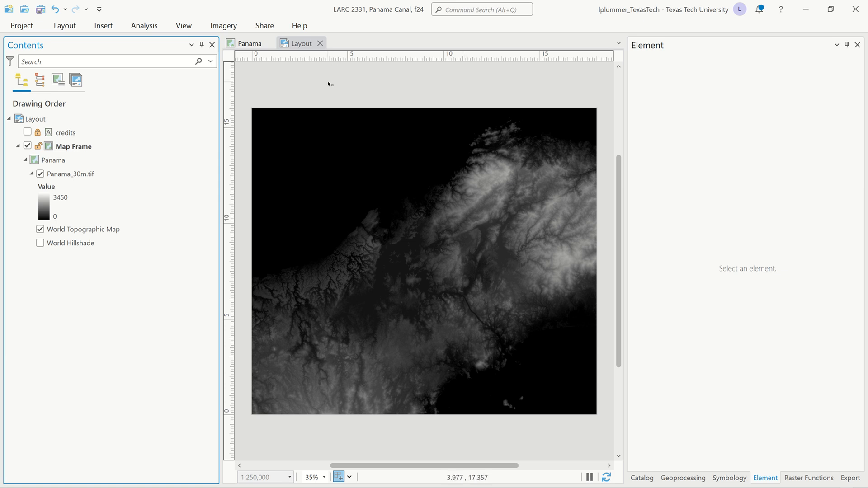
left_click(144, 26)
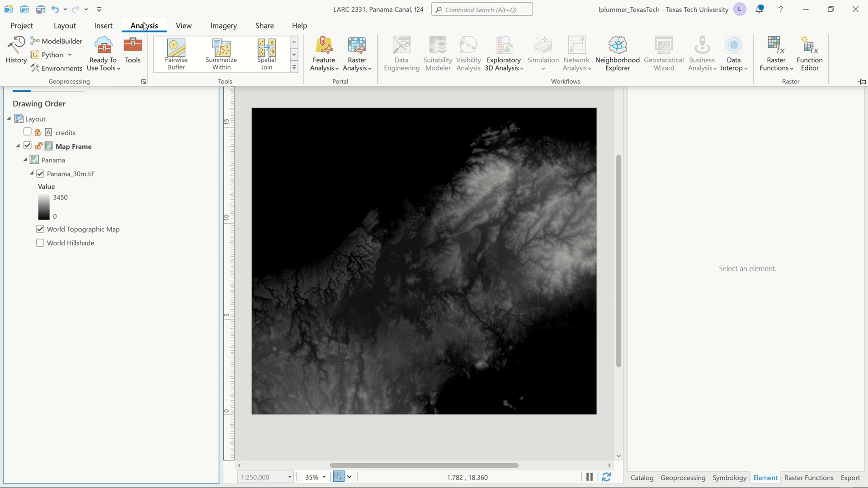
left_click(133, 50)
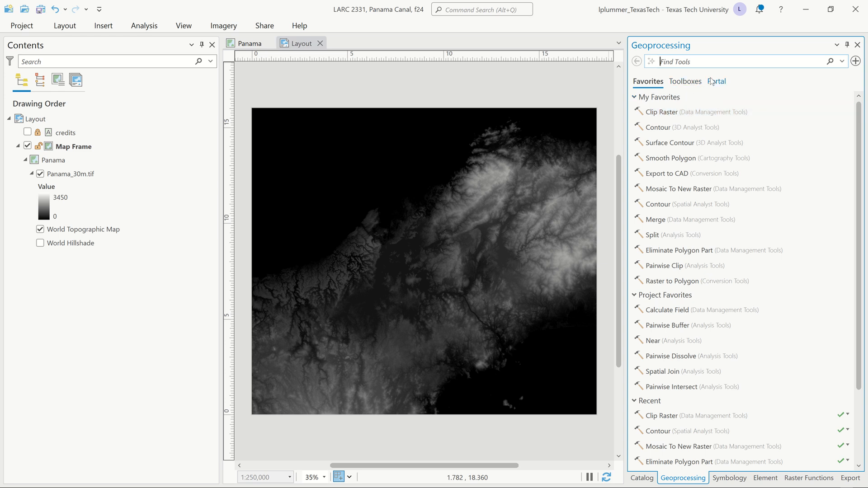
left_click(695, 82)
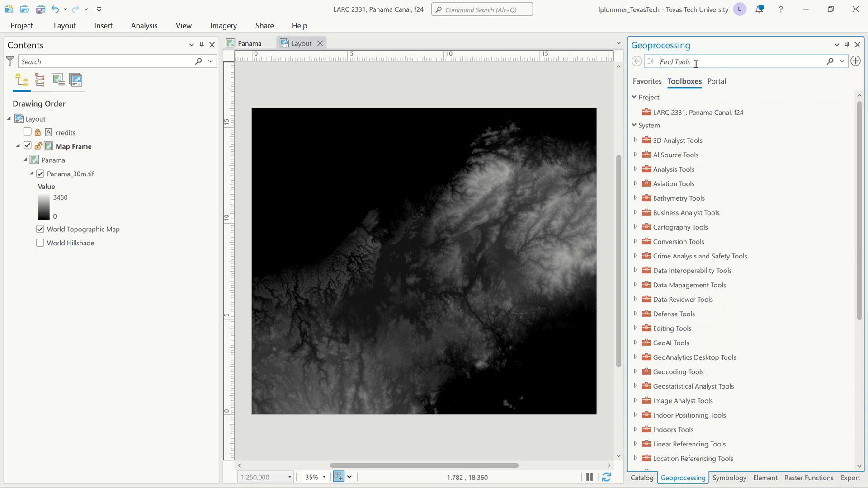
type("cli")
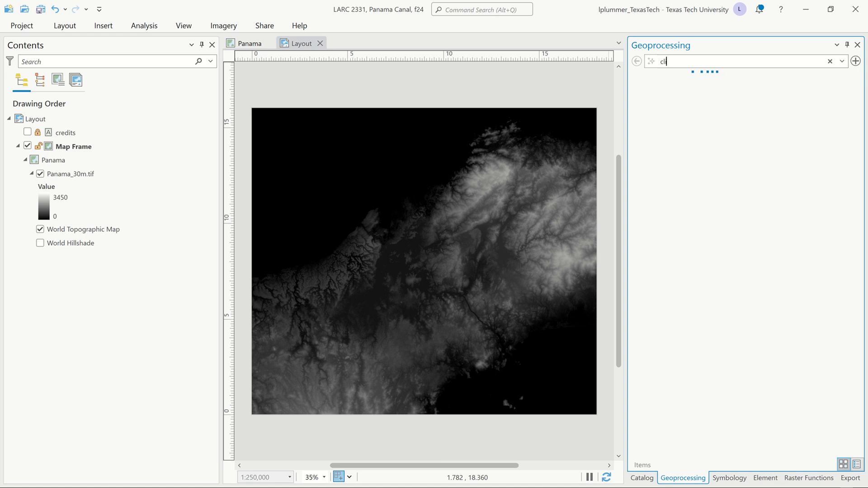
type("p ras")
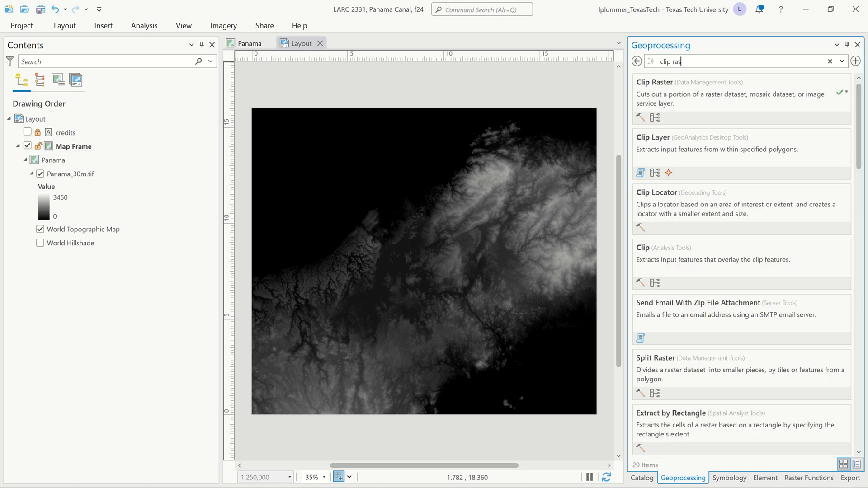
type("ter")
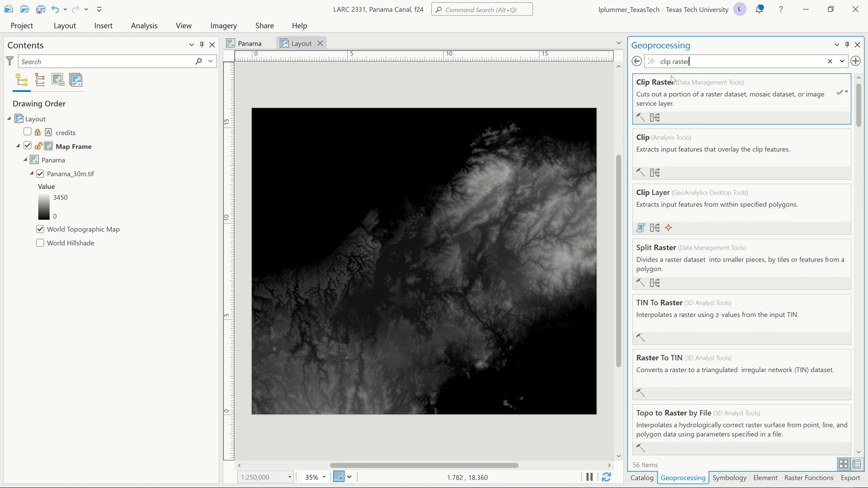
left_click(649, 88)
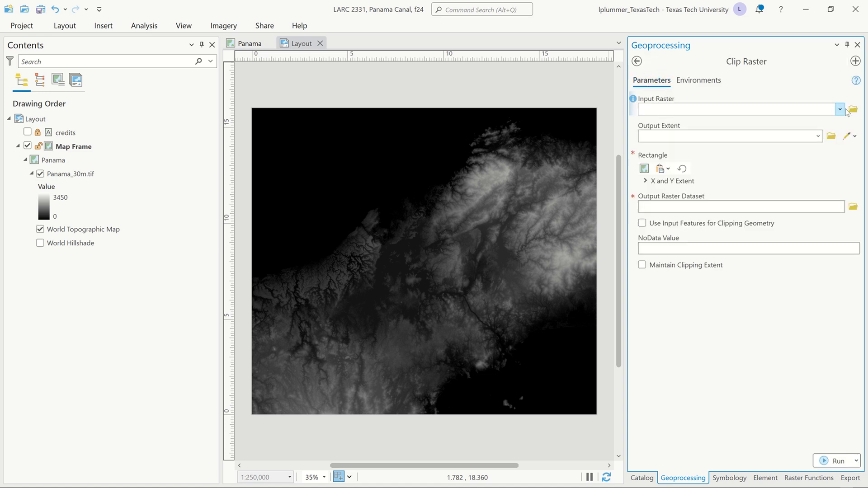
Step: Choose Panama_30m.tif as the input raster and set the clipping rectangle to the current display extent
left_click(841, 110)
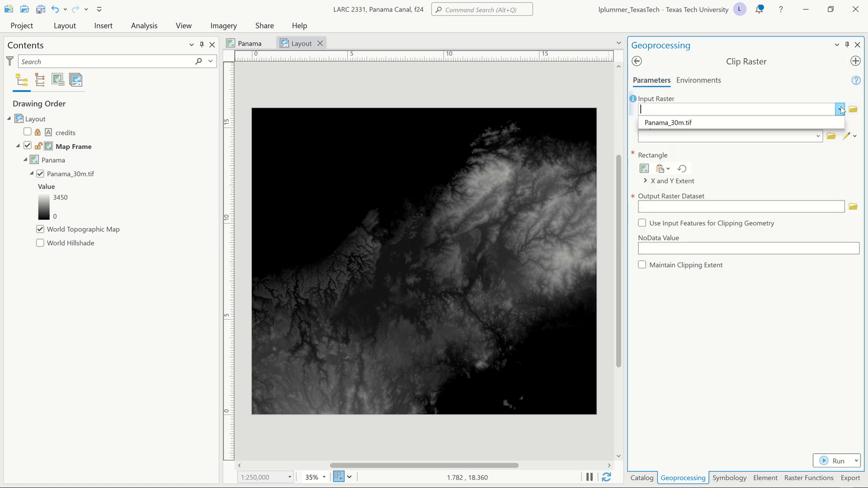
left_click(818, 120)
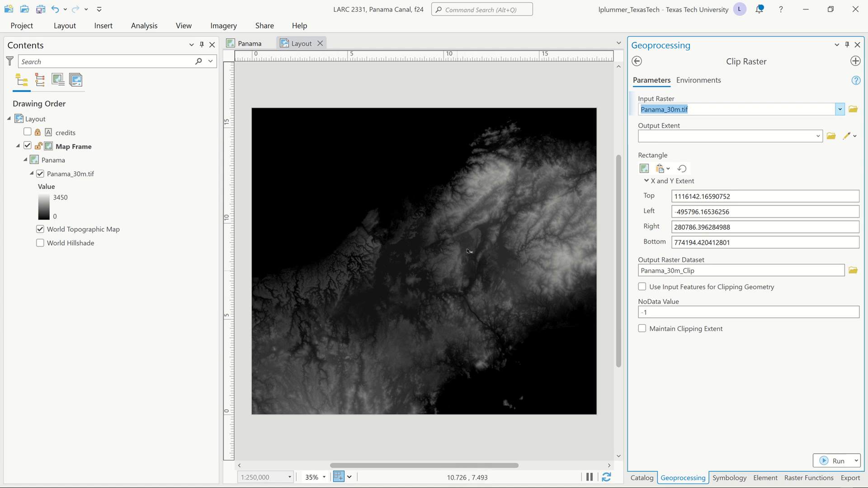
left_click(645, 169)
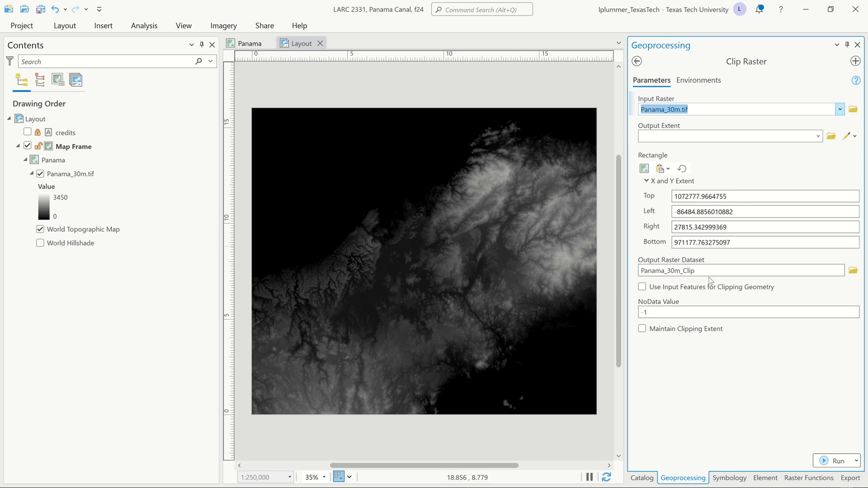
Step: Browse for the output raster location to the 03 Elevation folder inside the LARC 2331, Panama Canal, f24 project folder
left_click(853, 271)
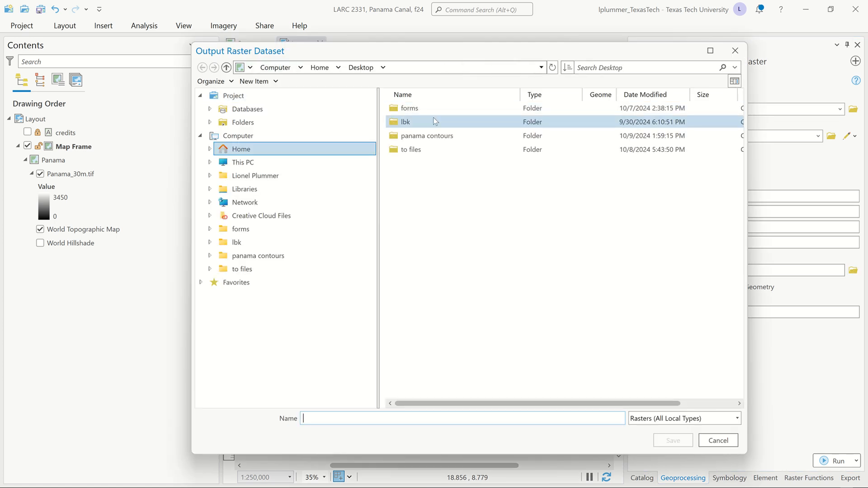
left_click(237, 97)
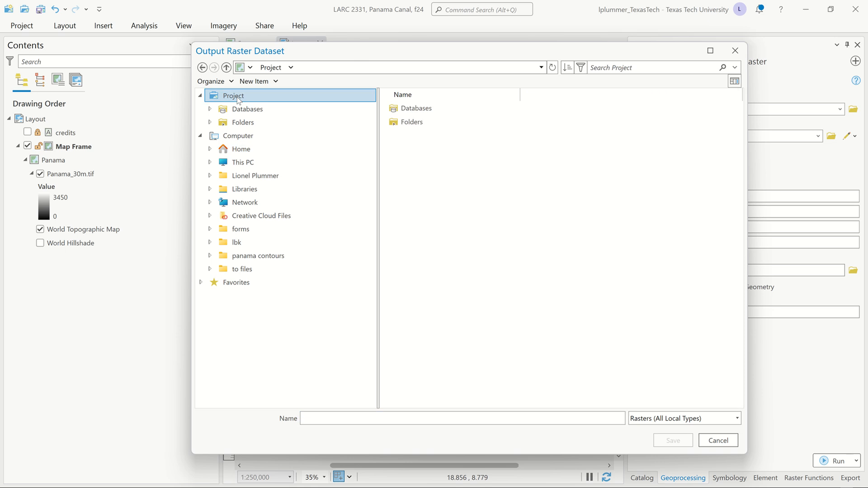
double_click(430, 120)
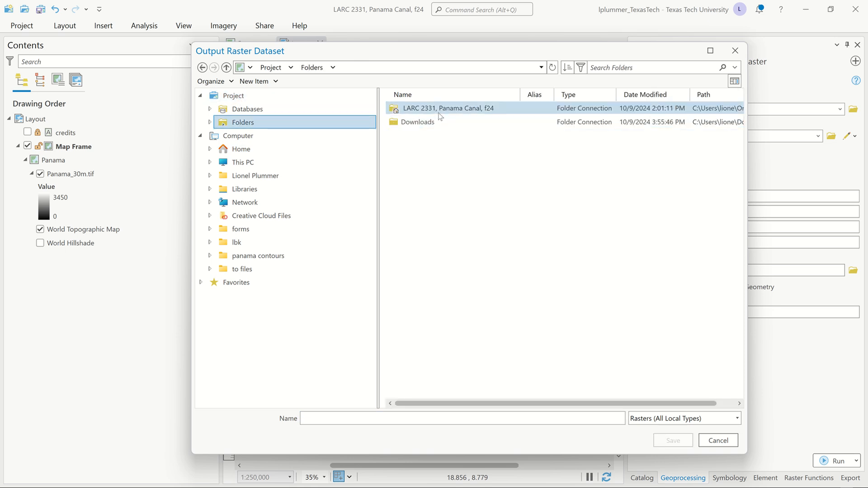
double_click(441, 111)
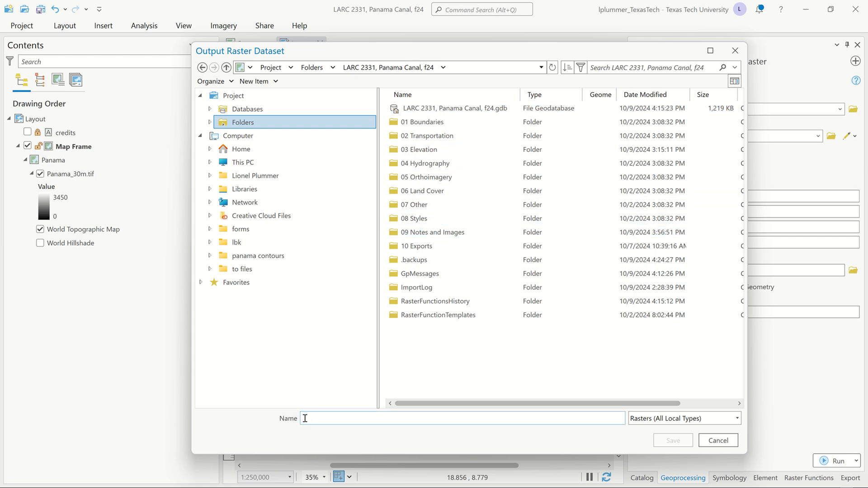
left_click(443, 153)
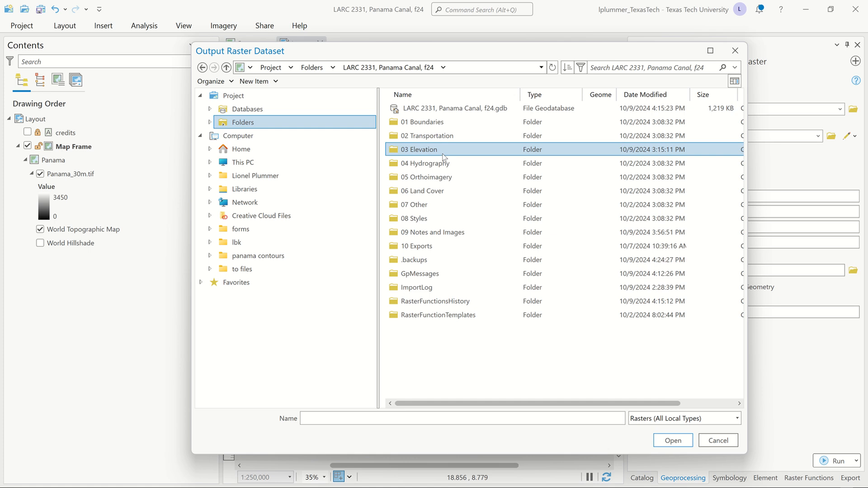
double_click(443, 153)
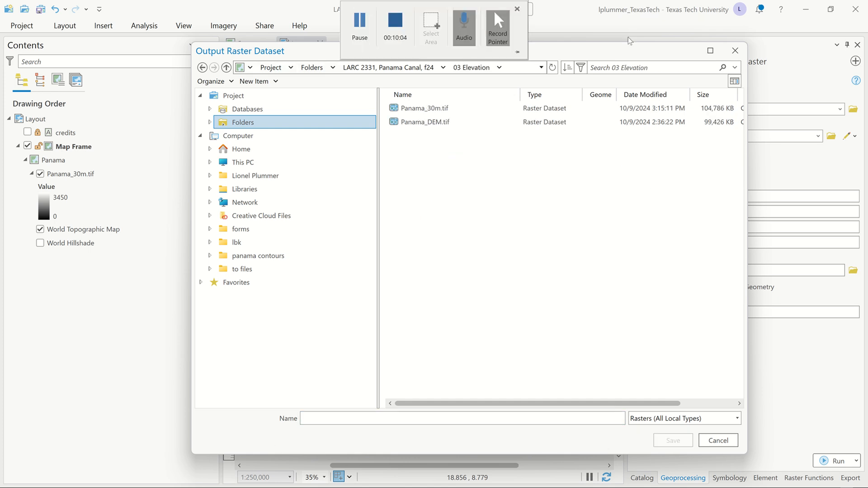
left_click_drag(623, 53, 464, 19)
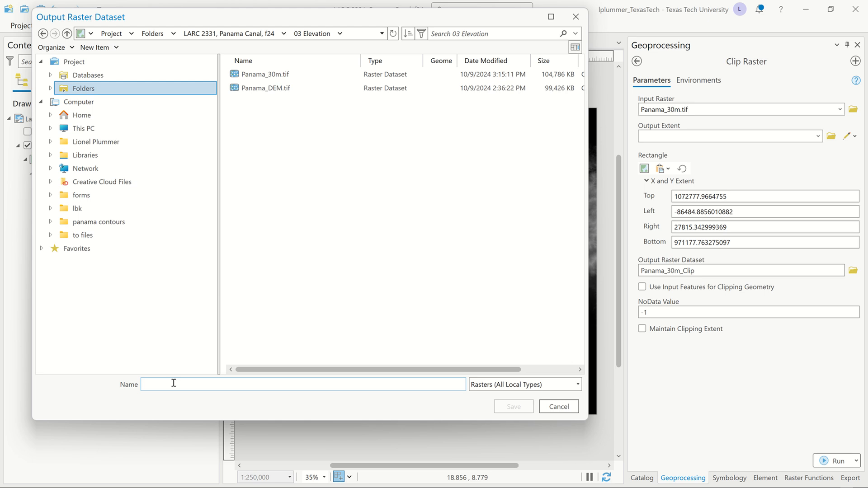
Step: Name the output raster dataset Panama_clip.tif and save that output path
type("Pana")
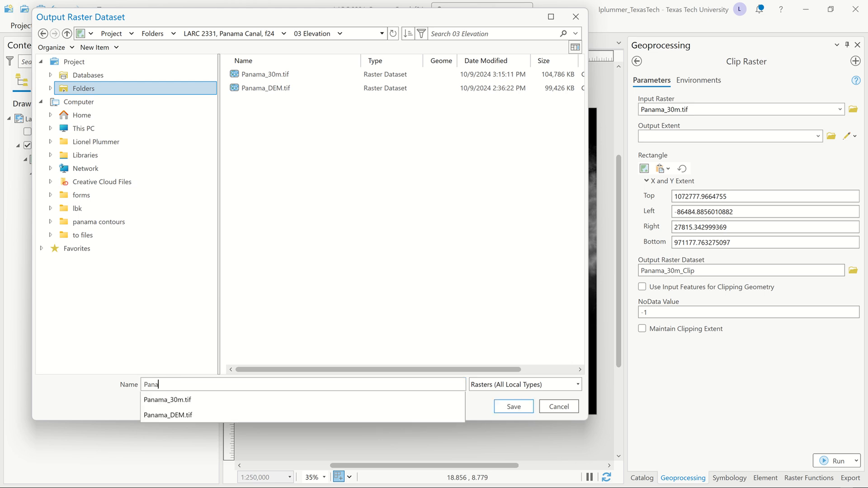
type("ma_clip")
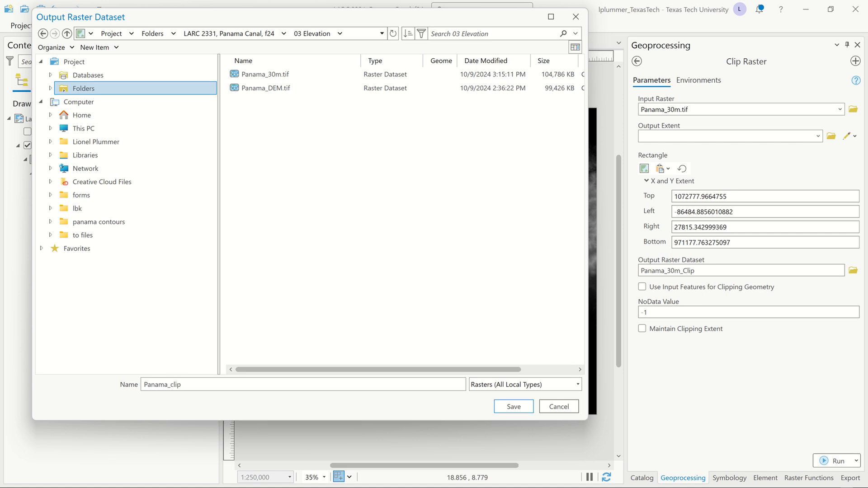
type(".tif")
left_click(502, 407)
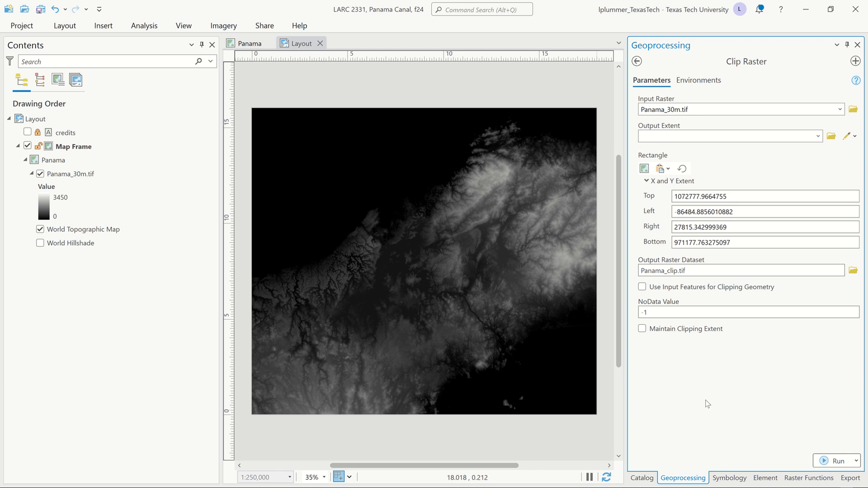
Step: Turn on Maintain Clipping Extent and take the output coordinate system PANAMA_ITRF08_UTM_18N from Panama_30m.tif
left_click(642, 329)
left_click(697, 81)
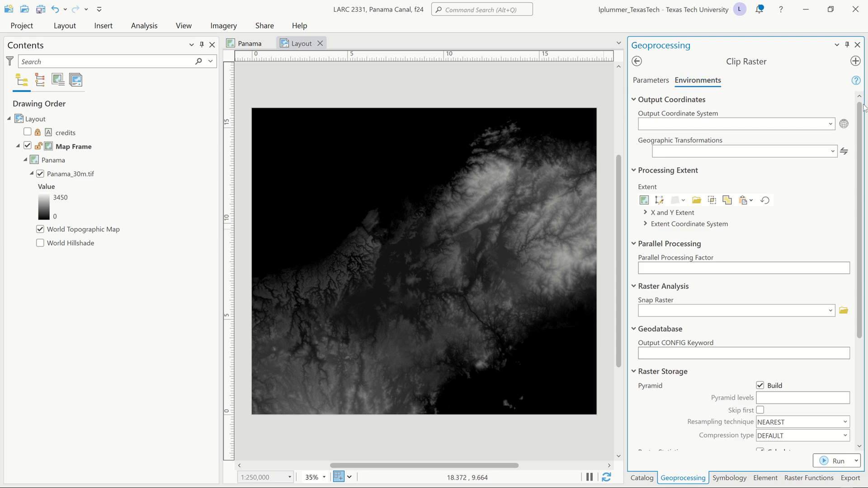
left_click(830, 125)
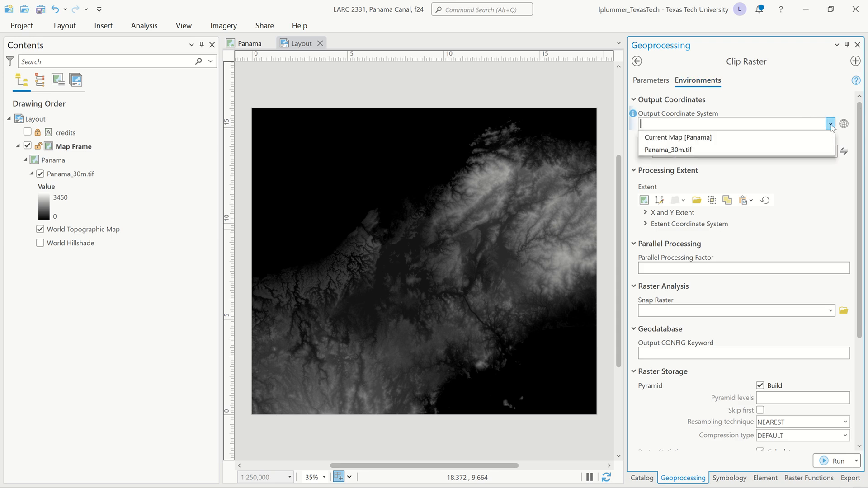
left_click(741, 147)
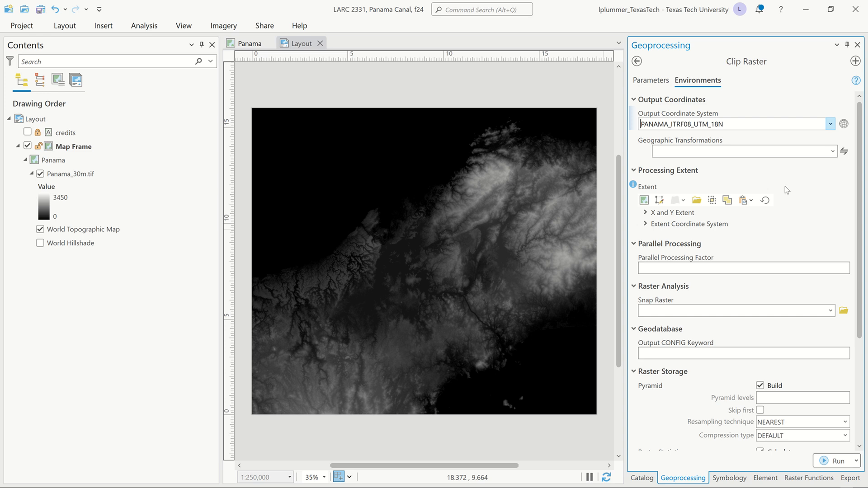
Step: Set the parallel processing factor to 100% and run Clip Raster
left_click(705, 267)
type("100")
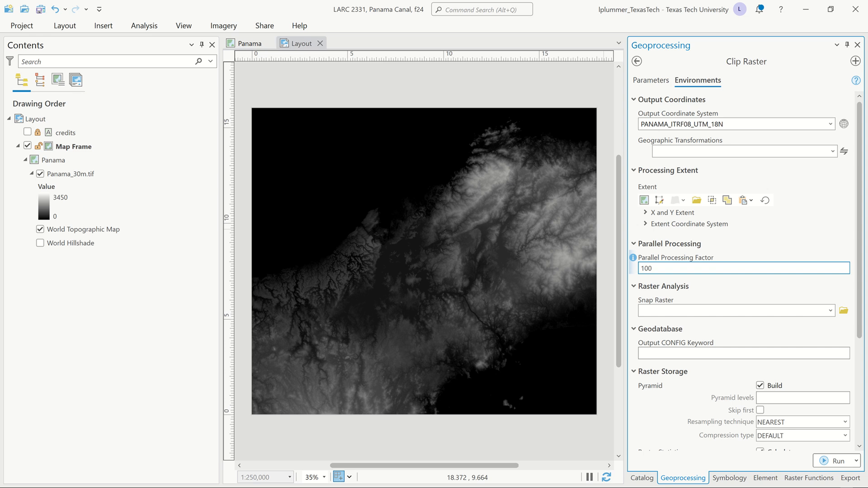
type("%")
left_click(830, 461)
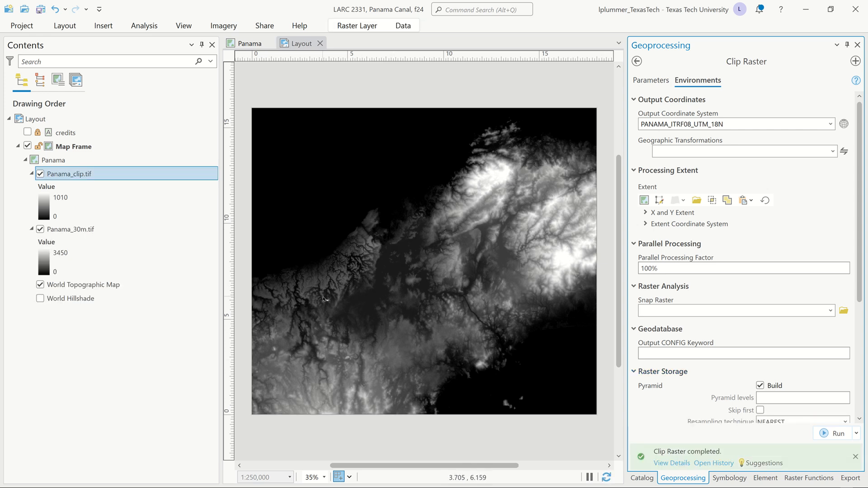
Step: Compare the clipped raster with the original in the Panama map, toggling Panama_30m.tif and examining the clip boundary up close
left_click(250, 45)
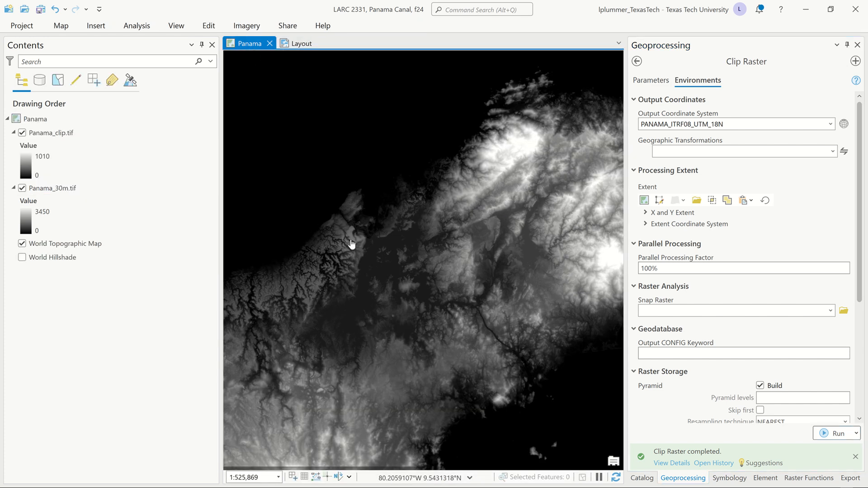
scroll(397, 300, "down", 2)
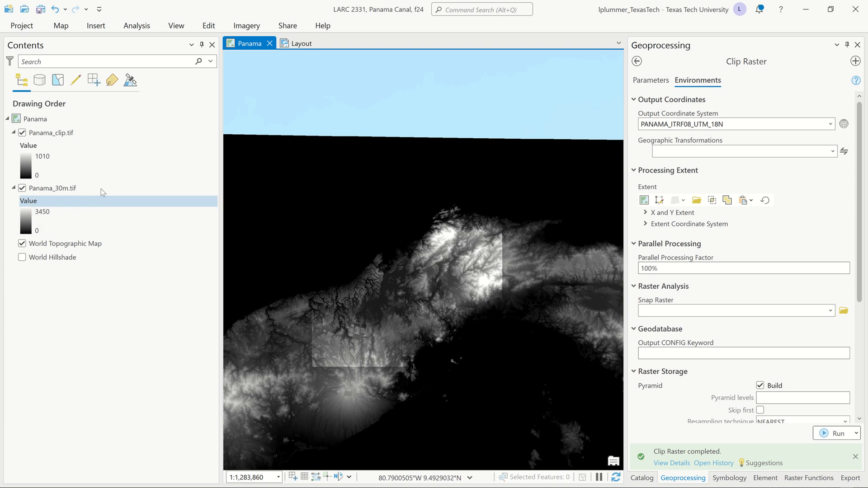
left_click(22, 188)
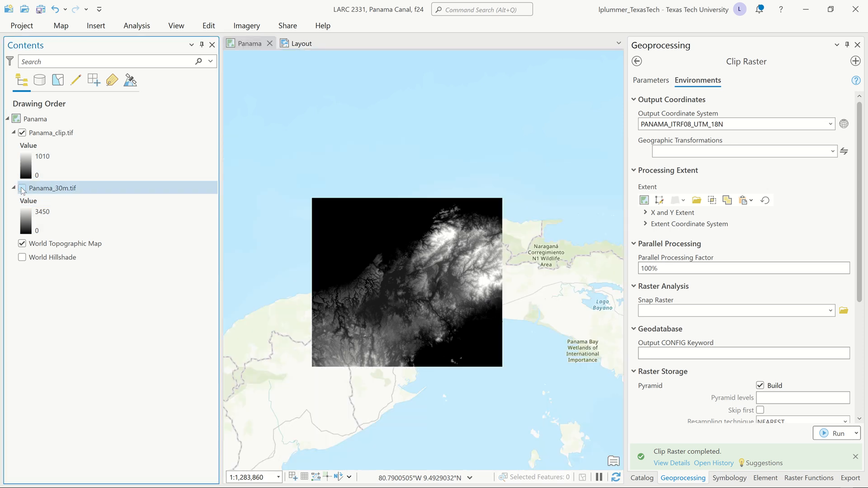
left_click(22, 188)
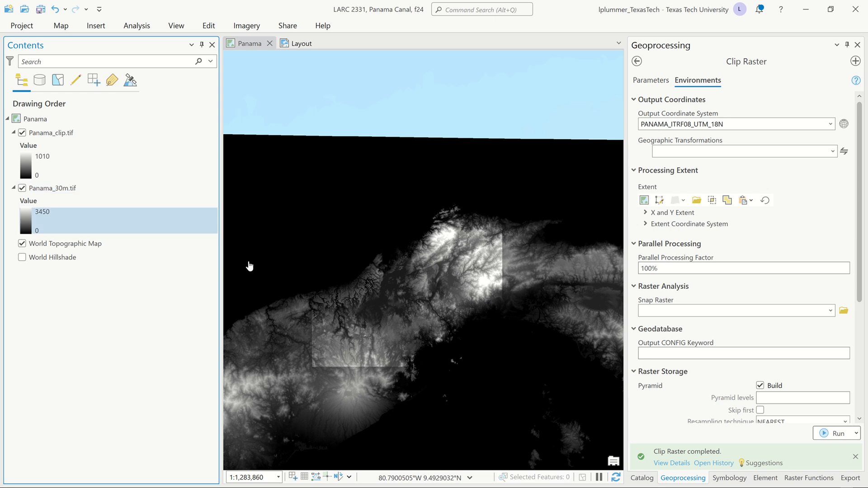
scroll(312, 302, "up", 3)
scroll(320, 292, "up", 2)
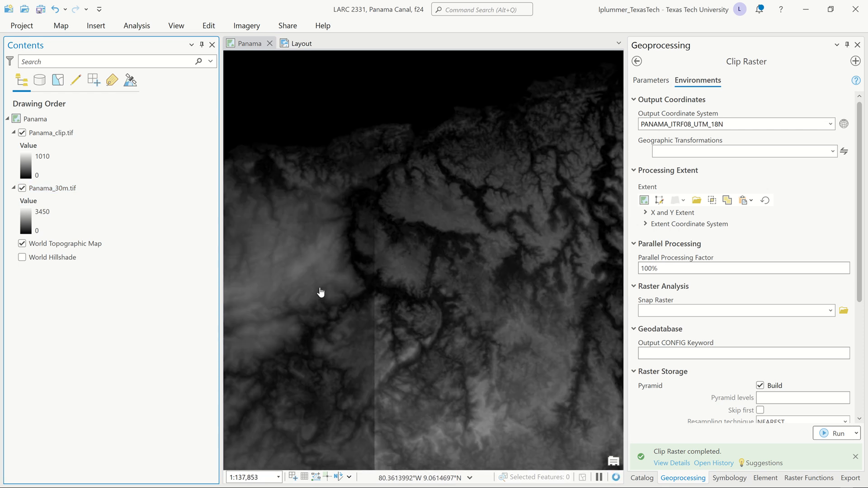
scroll(366, 246, "up", 2)
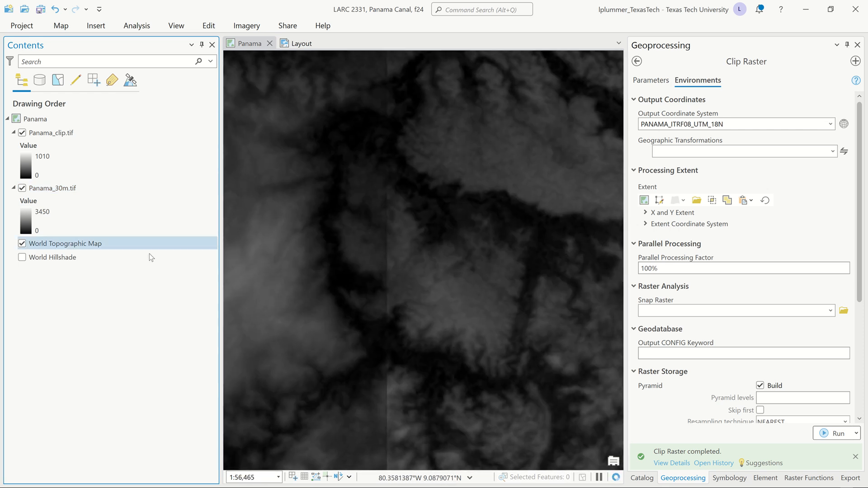
scroll(446, 284, "down", 2)
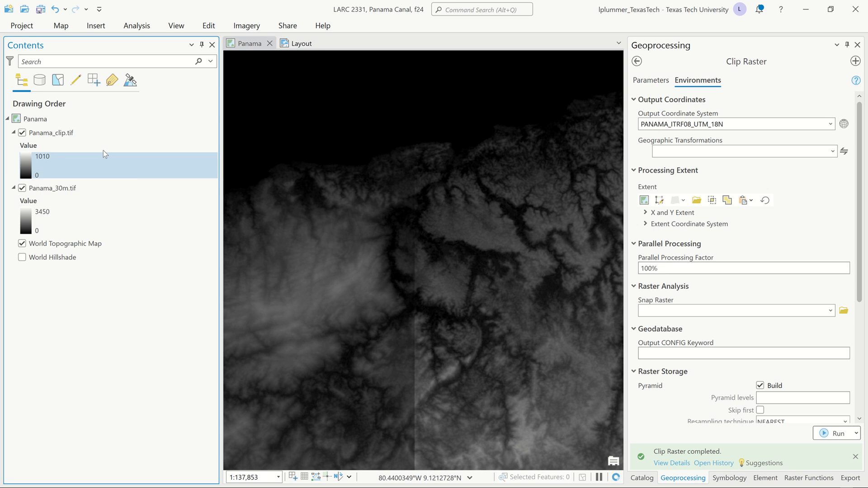
Step: Turn on dynamic range adjustment (DRA) for Panama_clip.tif and set its stretch type to Minimum Maximum
left_click(105, 135)
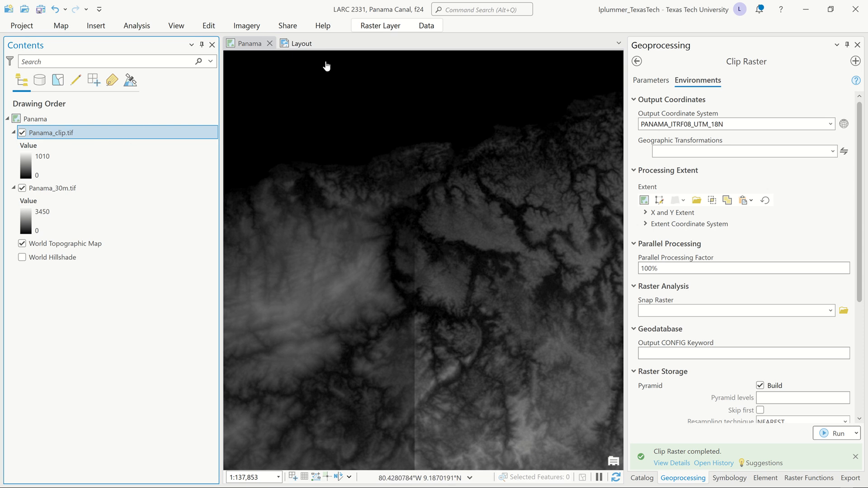
left_click(382, 27)
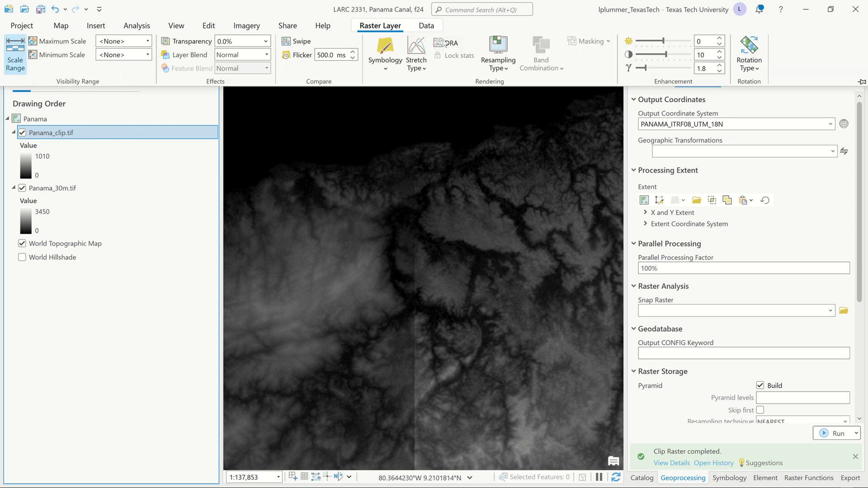
left_click(454, 45)
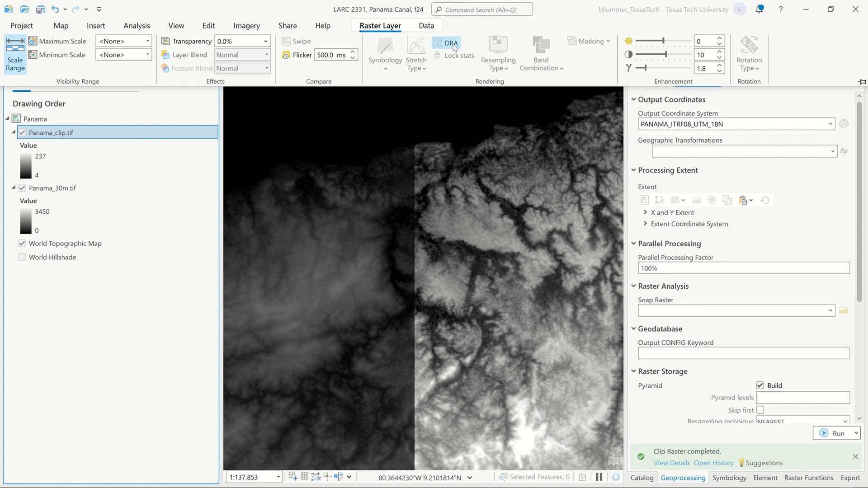
scroll(315, 308, "down", 5)
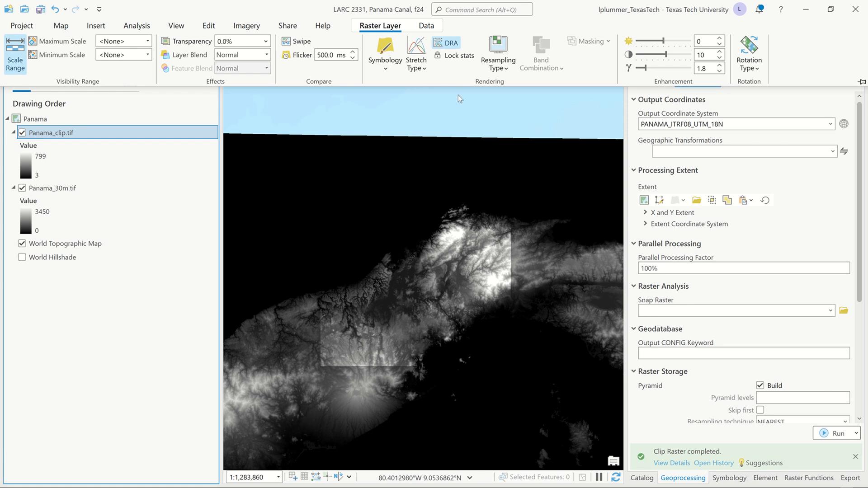
left_click(420, 68)
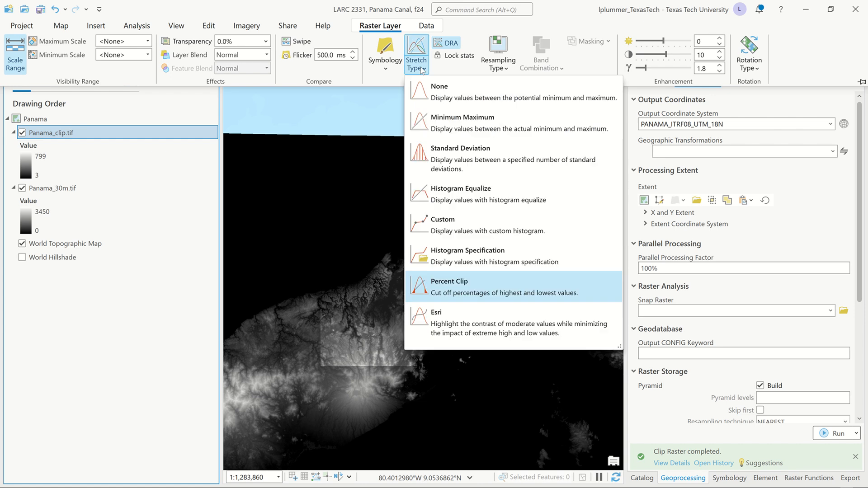
left_click(463, 127)
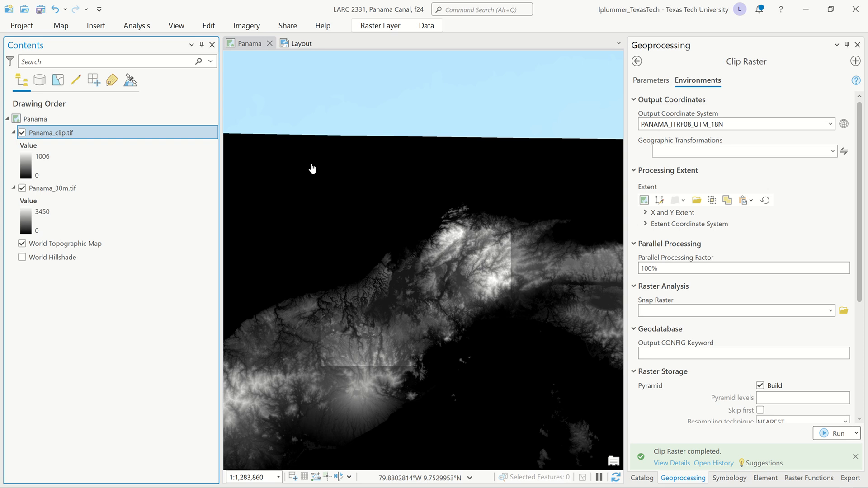
Step: Hide the Panama_30m.tif layer with its legend collapsed, and save the project
left_click(22, 188)
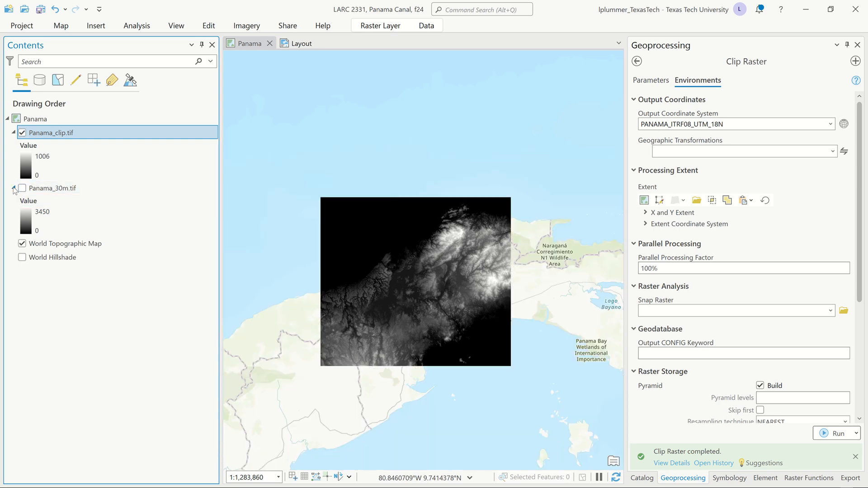
left_click(13, 188)
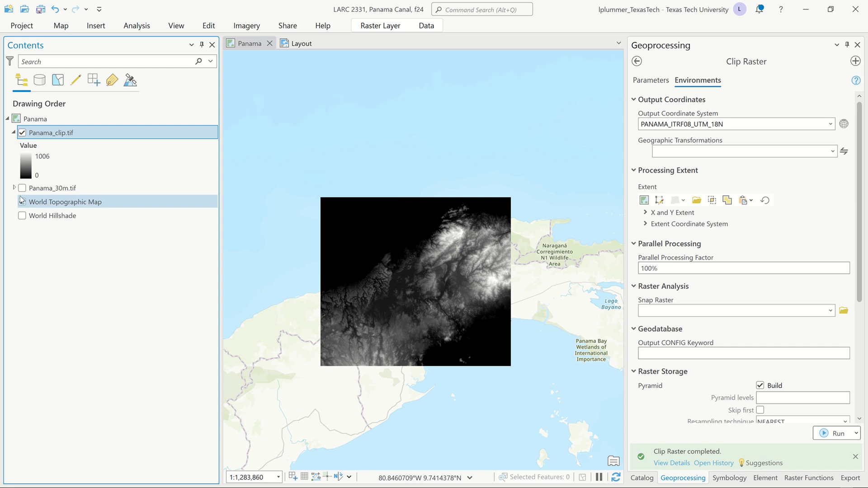
key("ctrl+s")
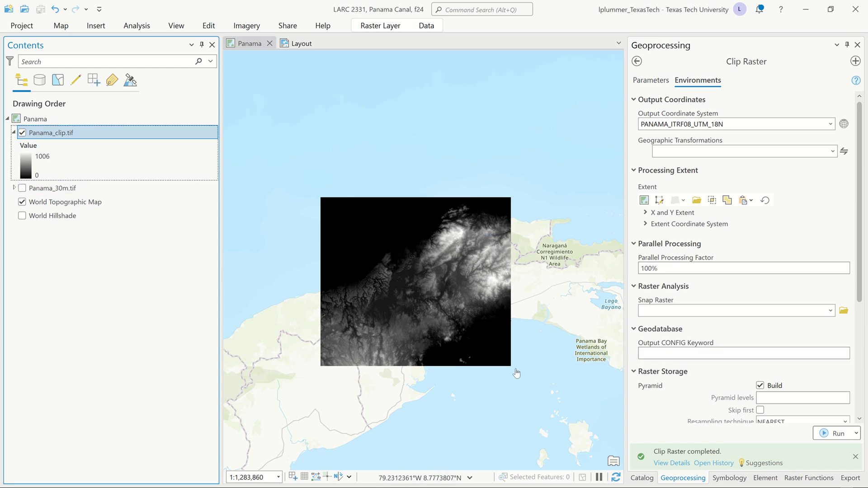
scroll(401, 310, "up", 2)
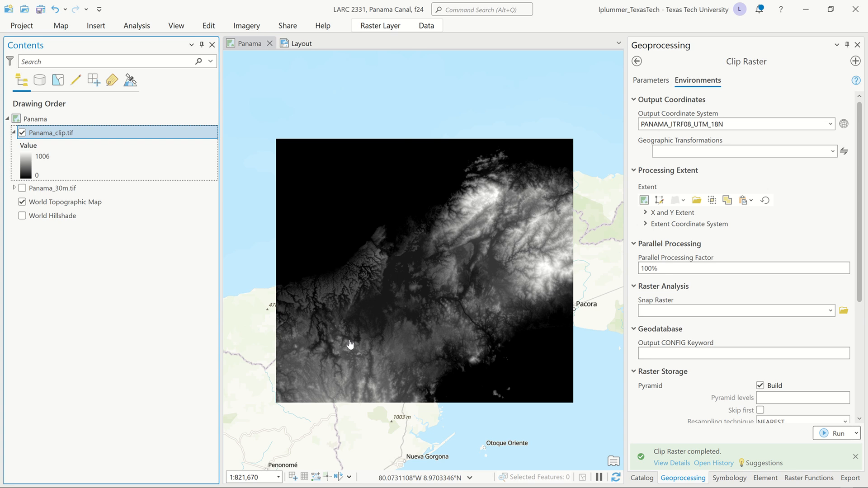
Step: Close the Geoprocessing pane and open the Statistics raster function from the Statistical category
left_click(858, 45)
left_click(858, 45)
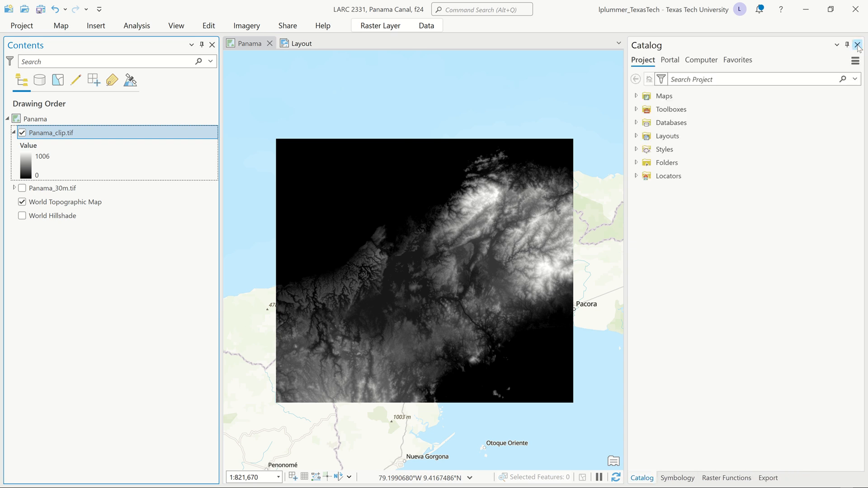
left_click(148, 29)
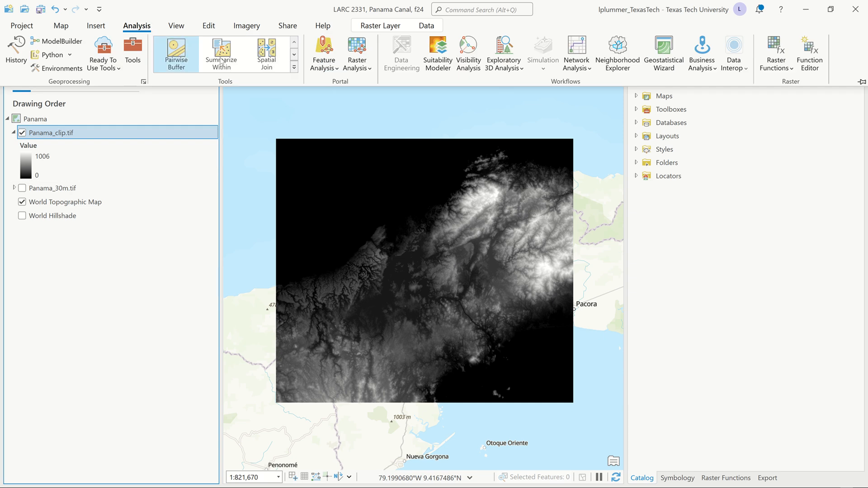
left_click(766, 54)
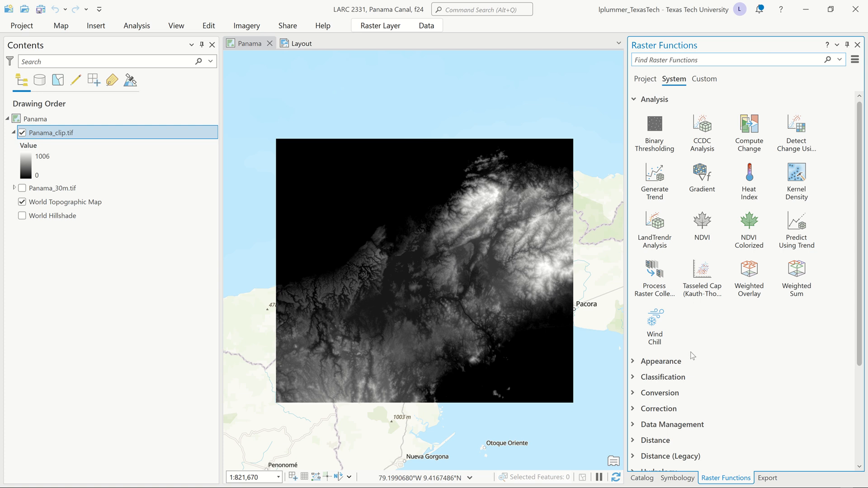
scroll(692, 357, "down", 5)
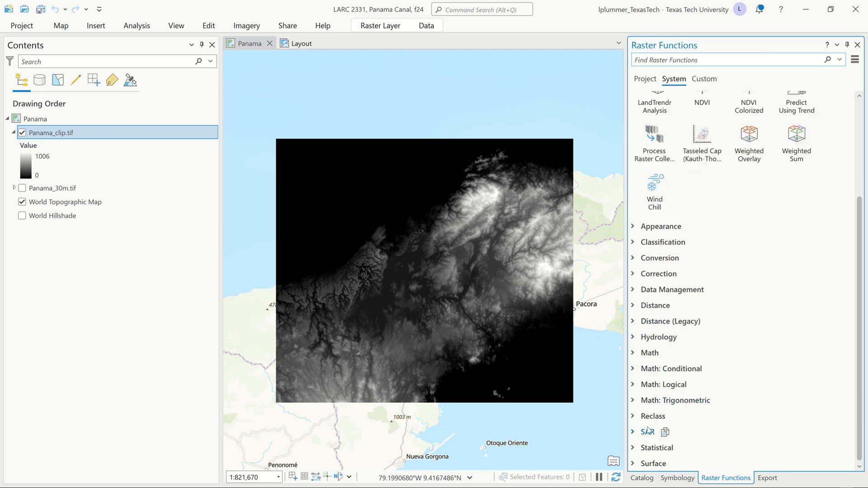
left_click(634, 449)
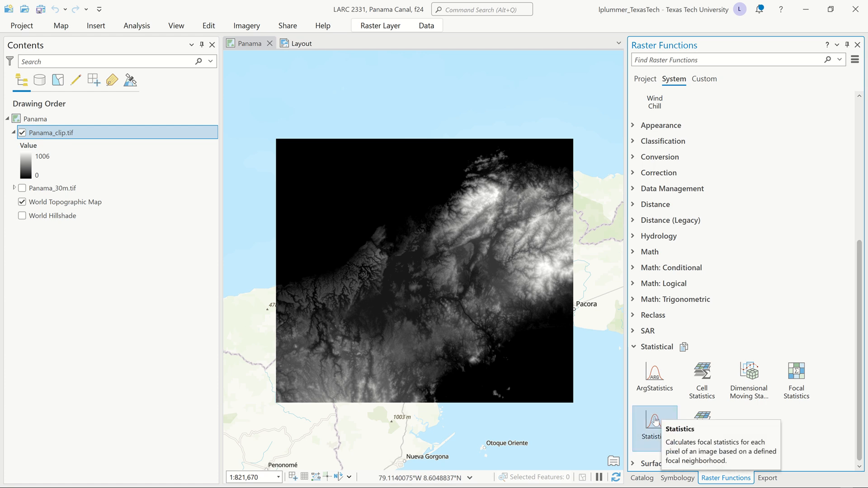
left_click(656, 420)
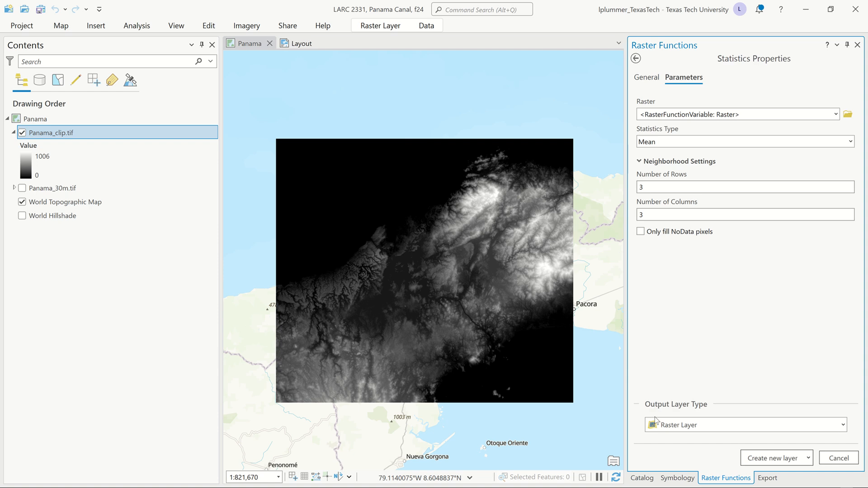
Step: Create a mean Statistics layer from Panama_clip.tif using a neighborhood of 9 rows and 9 columns
left_click(836, 114)
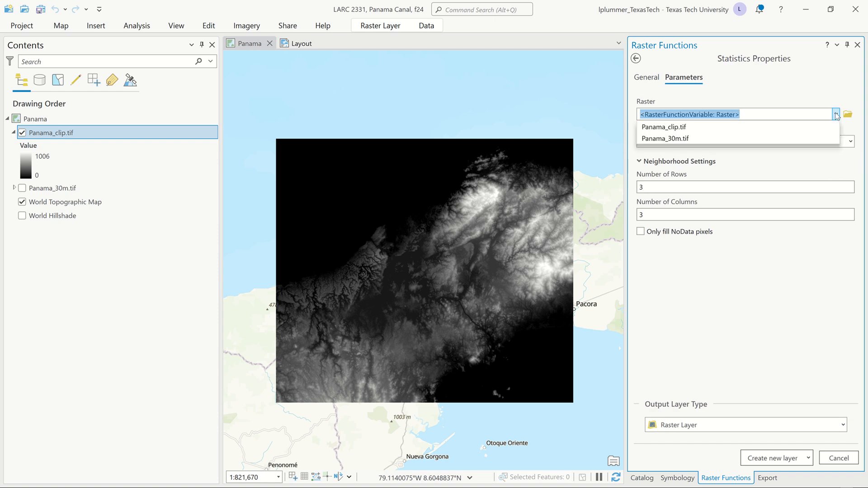
left_click(743, 126)
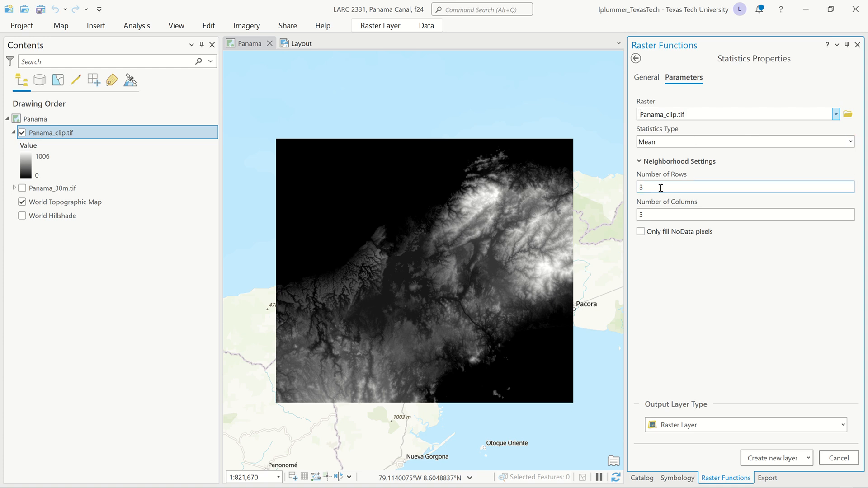
double_click(710, 187)
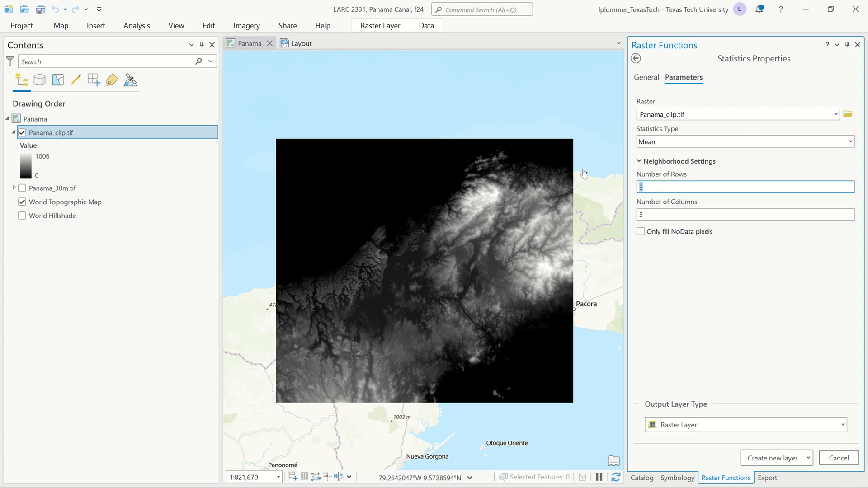
type("9")
key("Tab")
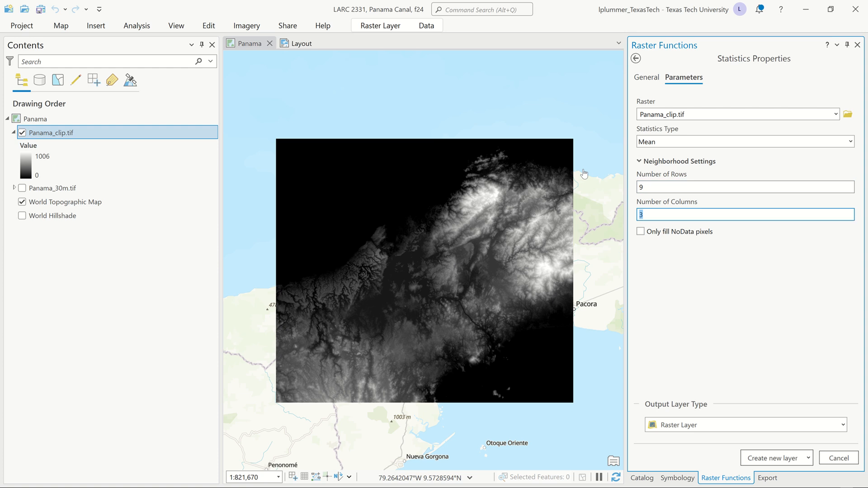
type("9")
key("Tab")
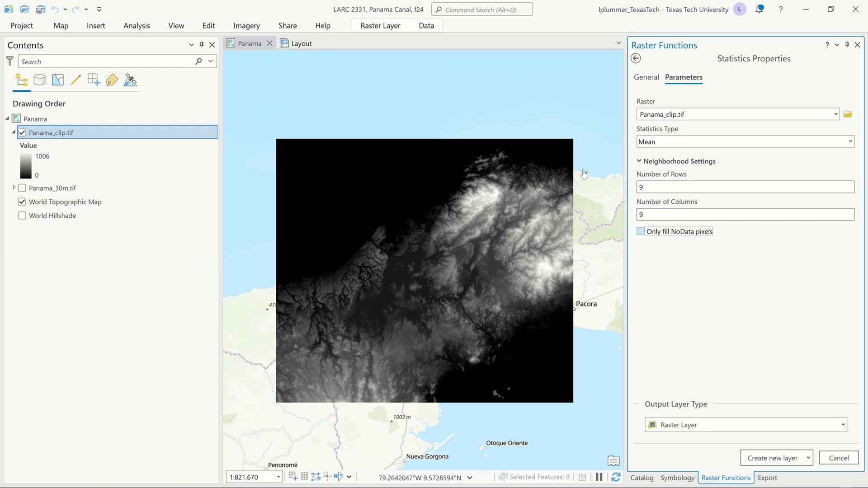
left_click(777, 459)
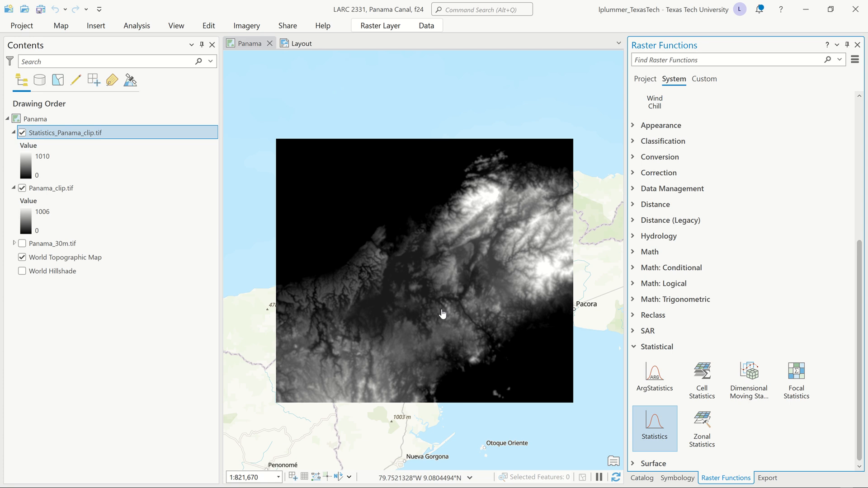
Step: Create a second mean Statistics layer from Statistics_Panama_clip.tif, keeping the default 3 by 3 neighborhood
left_click(659, 425)
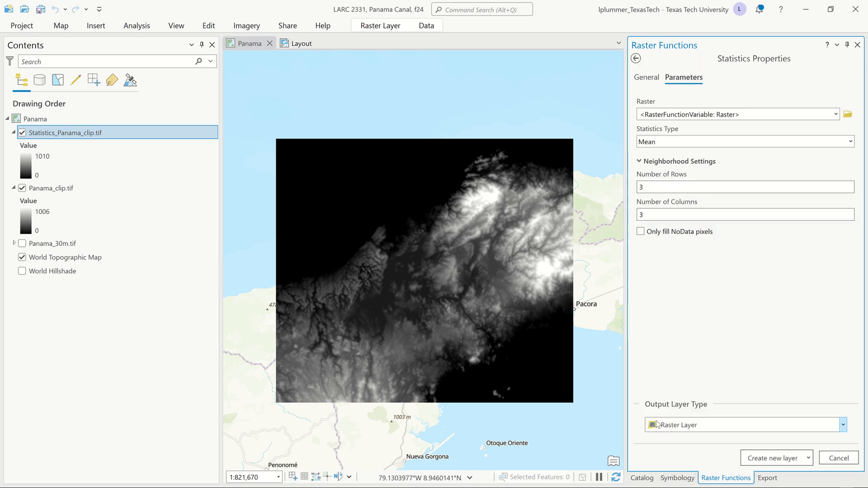
left_click(837, 114)
left_click(773, 126)
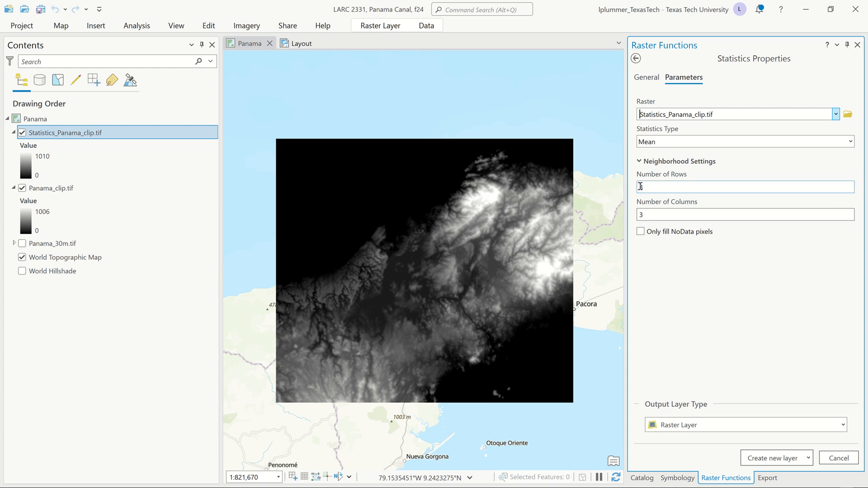
left_click(762, 458)
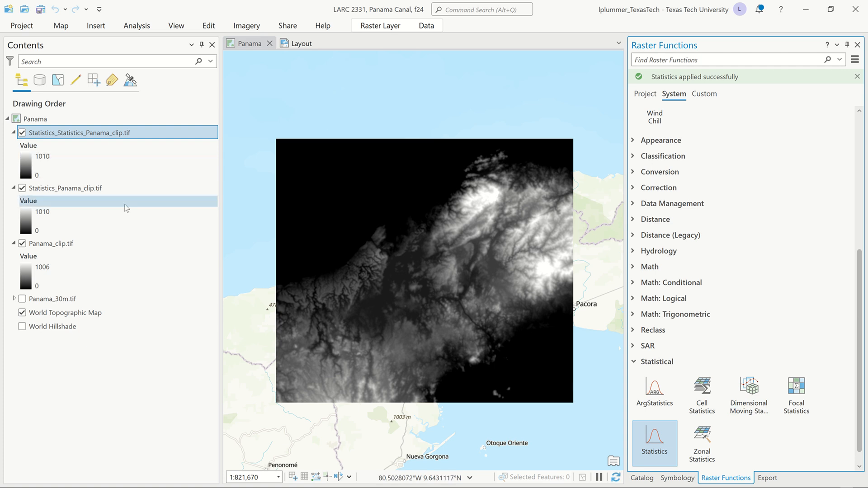
Step: Hide the Statistics_Panama_clip.tif and Panama_clip.tif layers and save the project
left_click(21, 189)
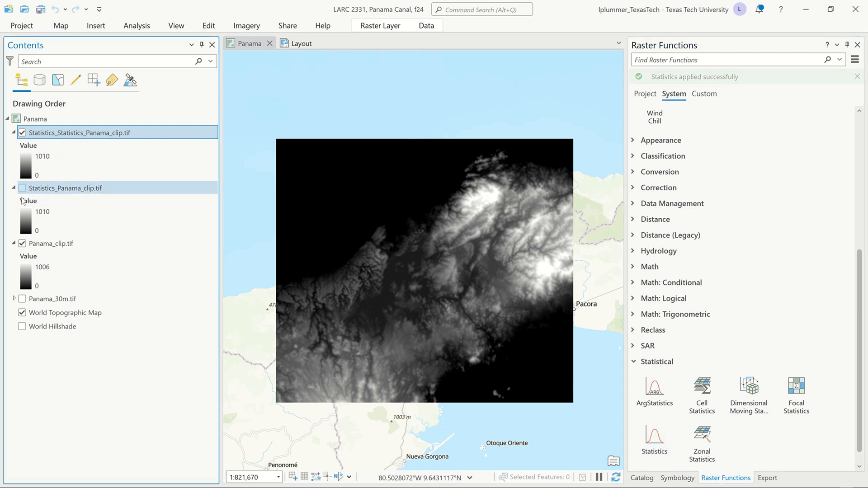
left_click(22, 244)
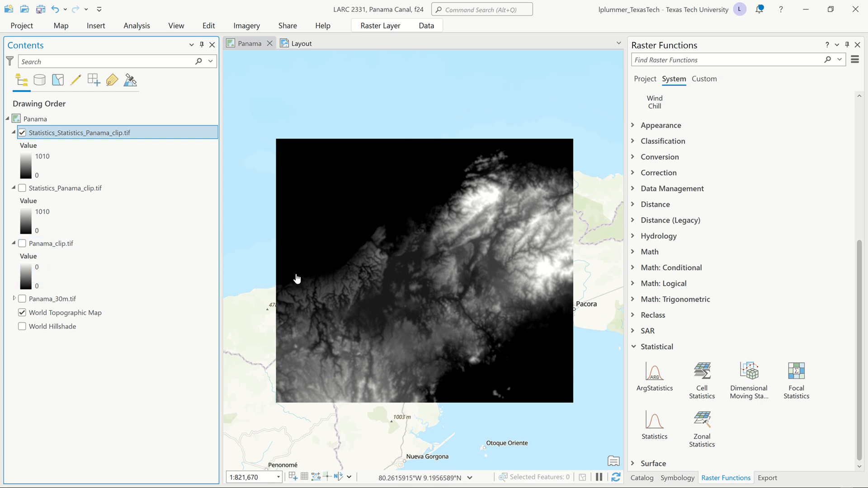
key("ctrl+s")
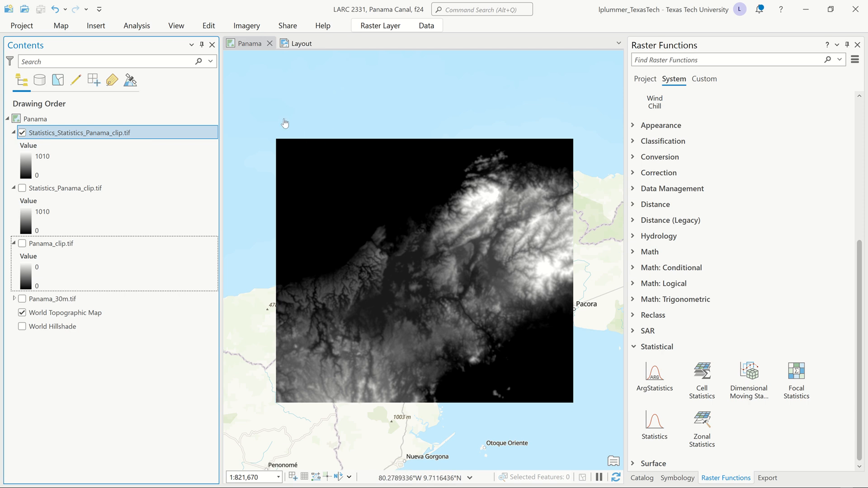
Step: Find the Spatial Analyst Contour tool and set its input raster to Statistics_Statistics_Panama_clip.tif
left_click(143, 27)
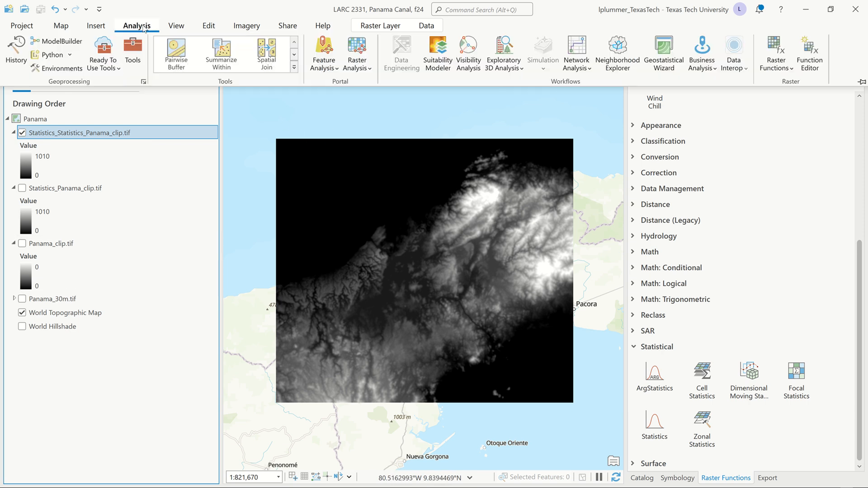
left_click(133, 50)
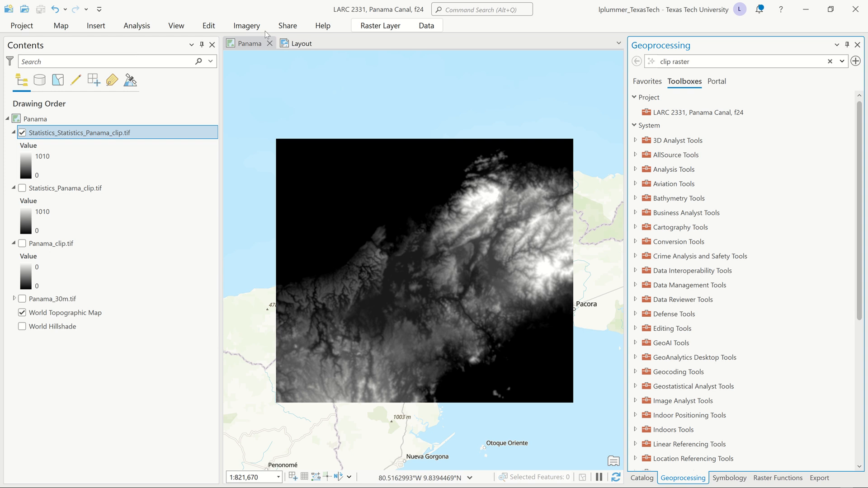
left_click(691, 61)
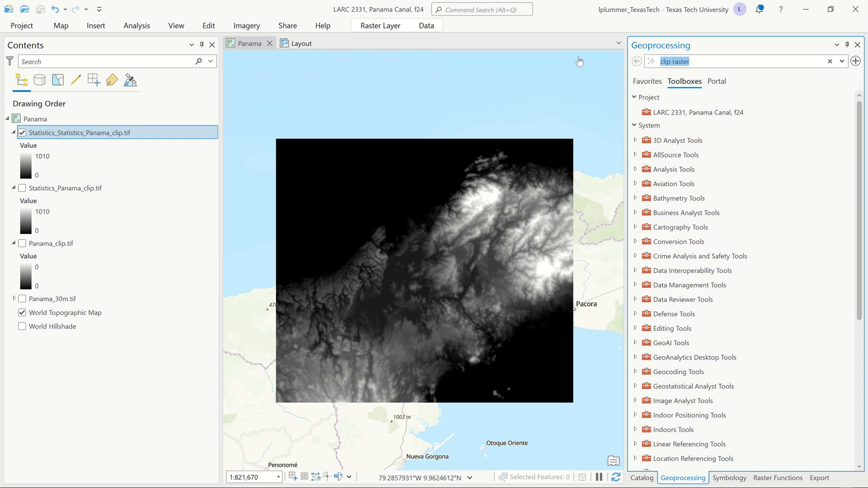
type("contour")
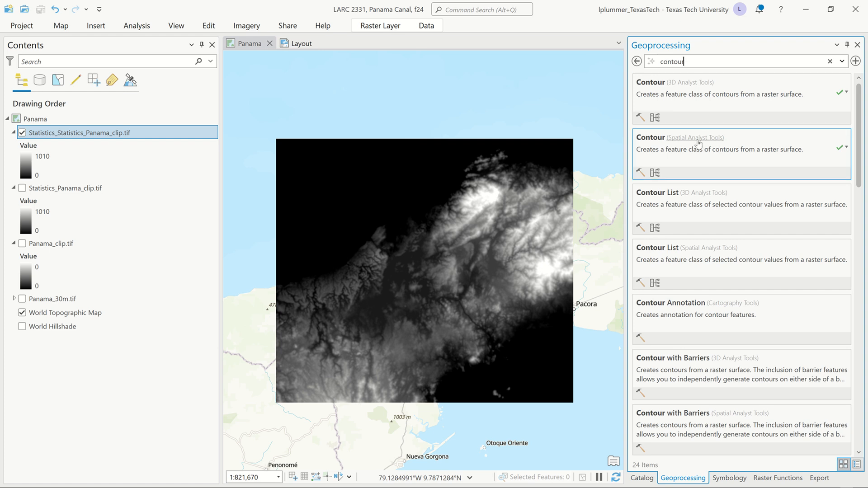
left_click(651, 138)
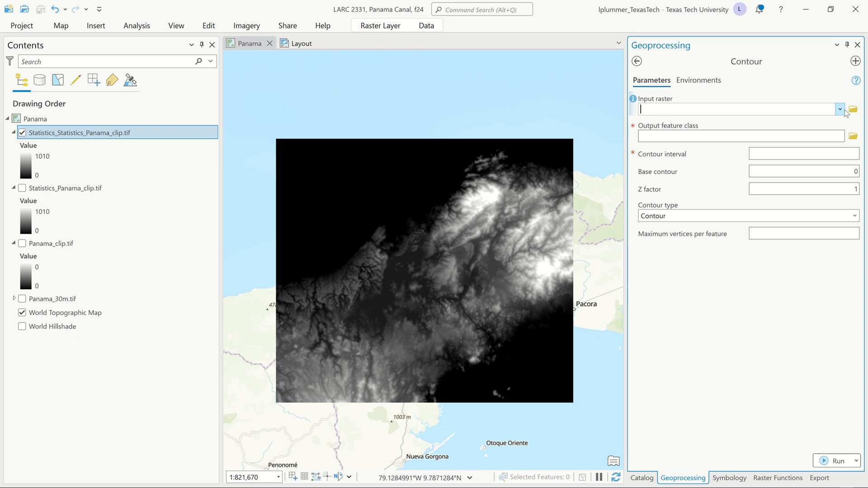
left_click(839, 110)
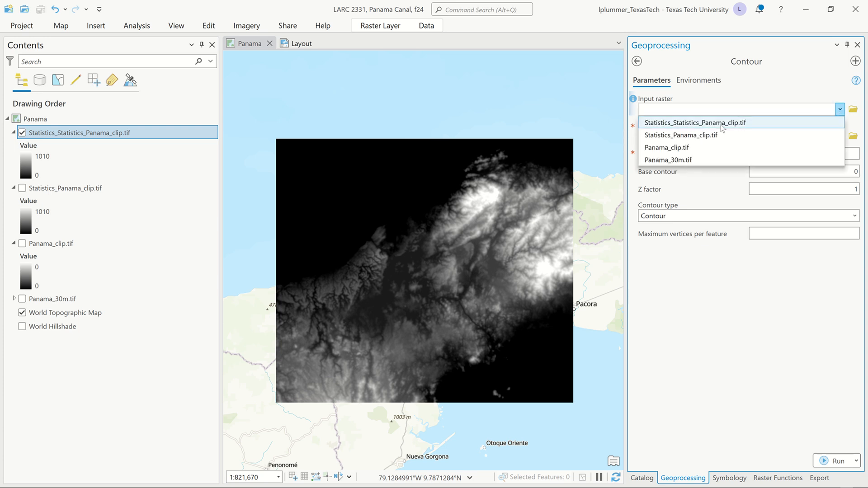
left_click(722, 123)
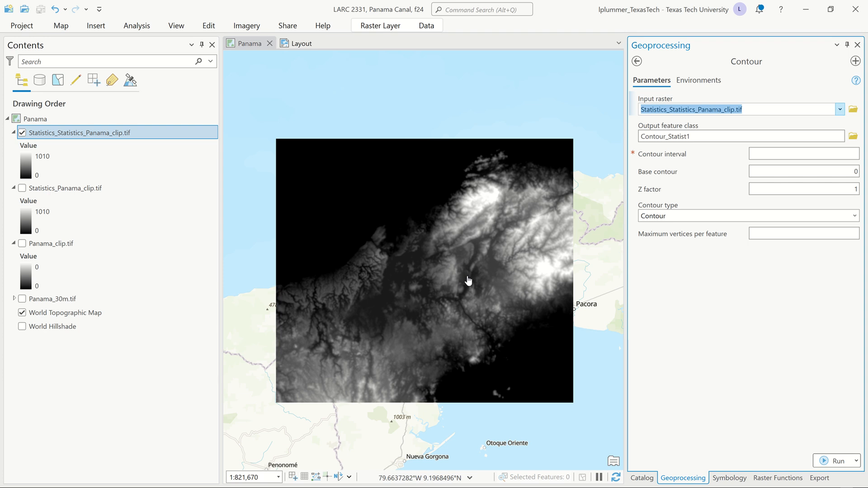
Step: Set the contour interval to 20 and keep the base contour at 0
left_click(842, 153)
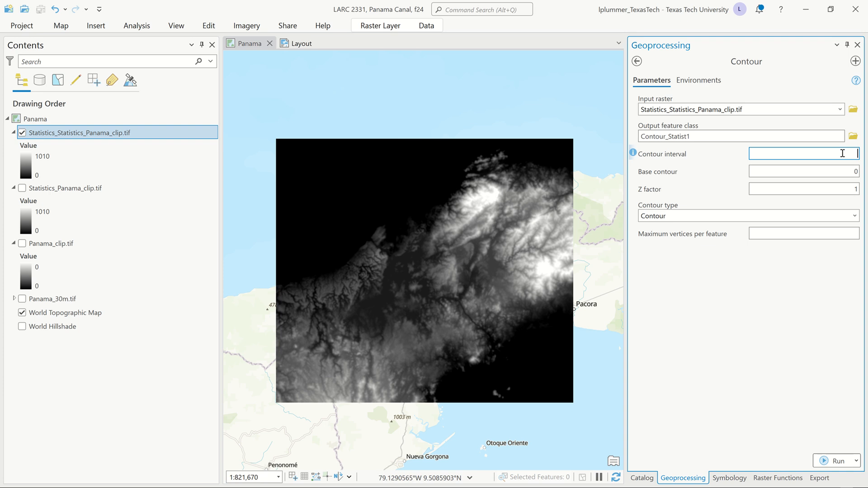
type("20")
left_click(841, 189)
left_click(848, 173)
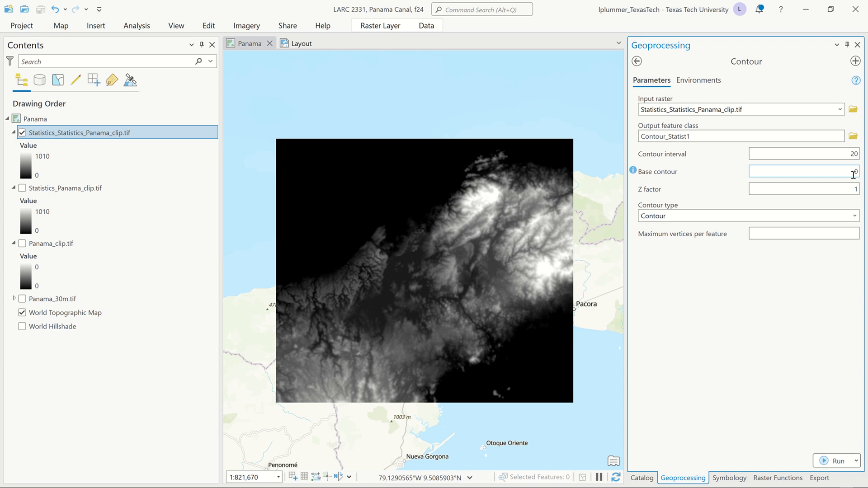
left_click(854, 190)
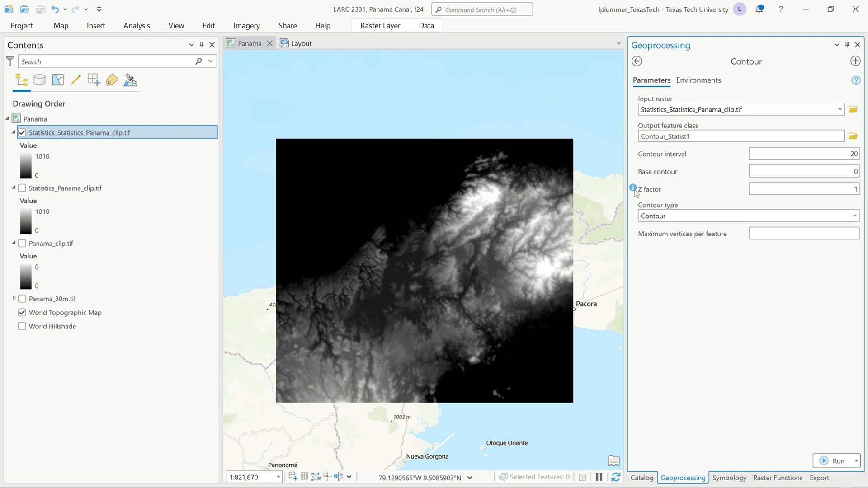
Step: Try the metre-to-feet conversion factor 3.2808 from the Z factor help as the Z factor, and restore the value to 1
mouse_move(634, 189)
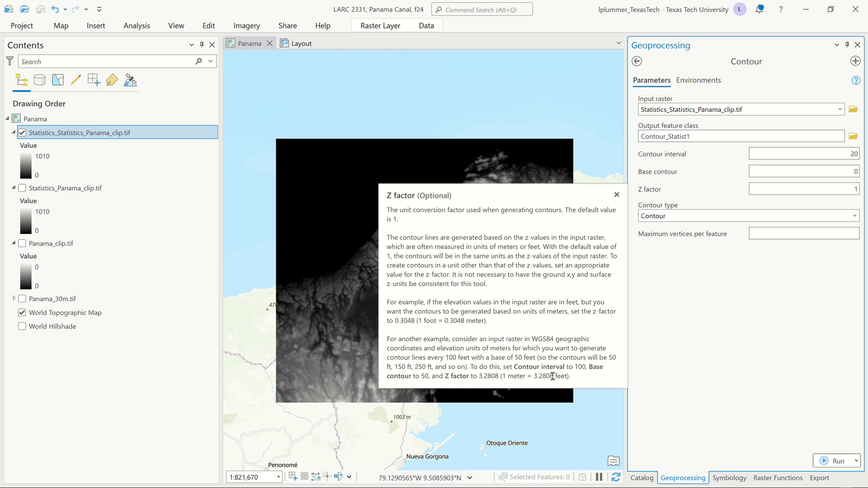
left_click_drag(554, 376, 535, 375)
key("ctrl+c")
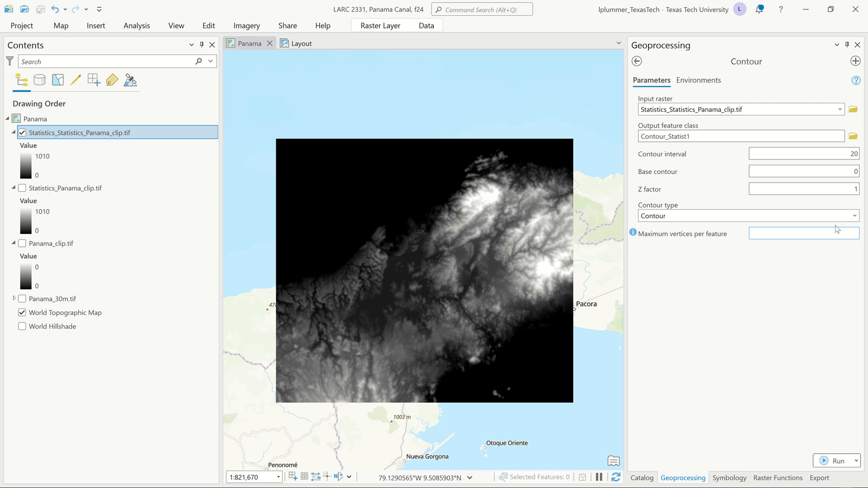
left_click_drag(850, 187, 867, 192)
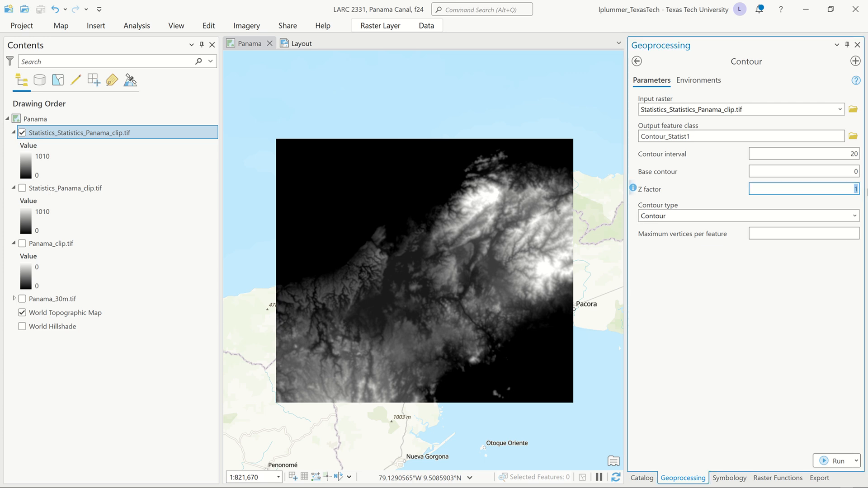
key("ctrl+v")
left_click(796, 313)
left_click_drag(832, 190, 864, 190)
type("1")
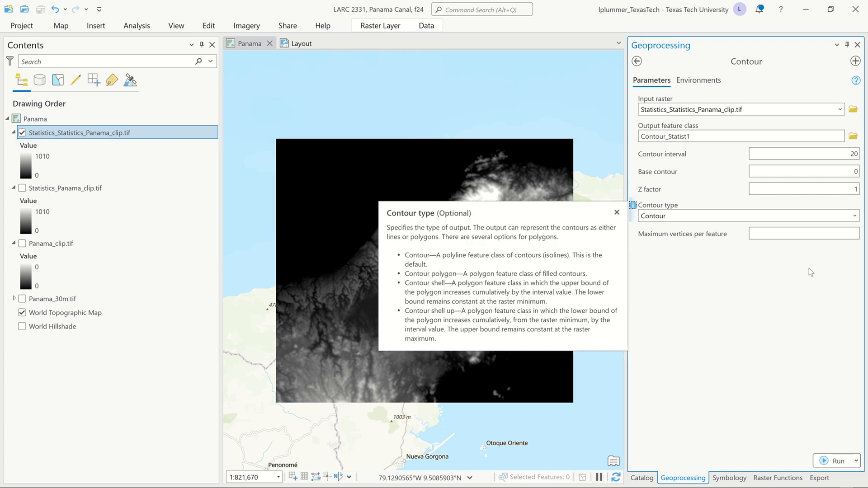
Step: Set the contour type to Contour shell up and limit the maximum vertices per feature to 100000
left_click(853, 215)
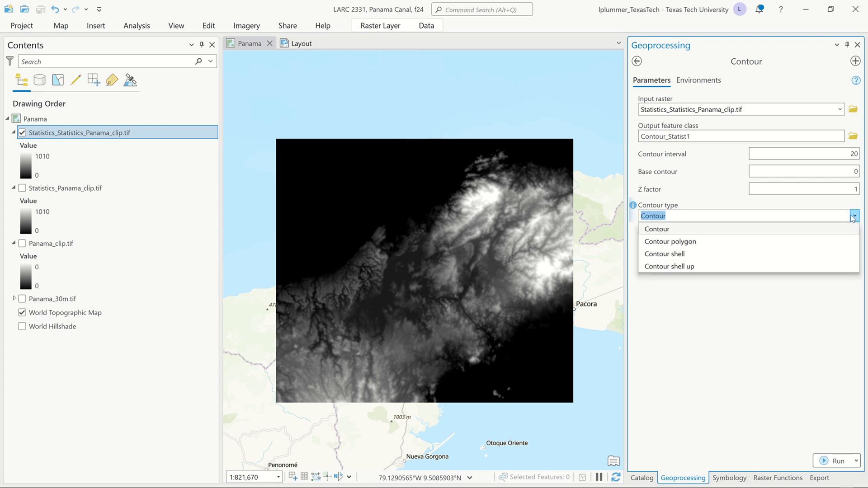
left_click(701, 266)
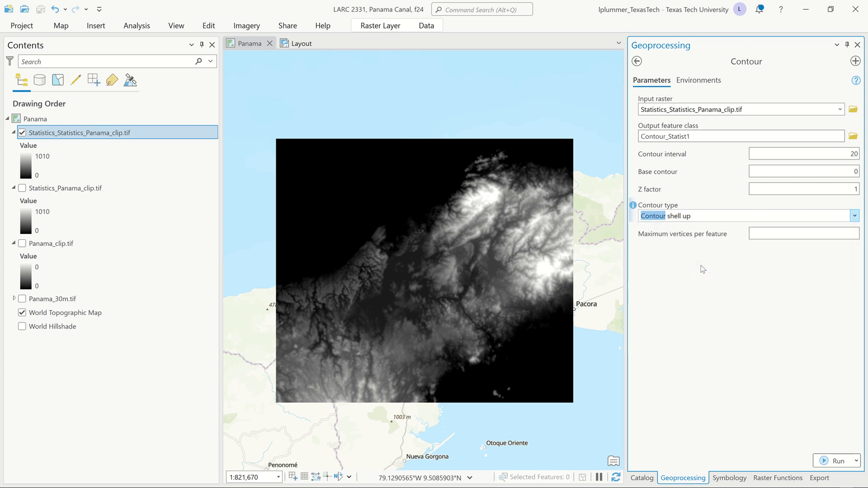
left_click(800, 235)
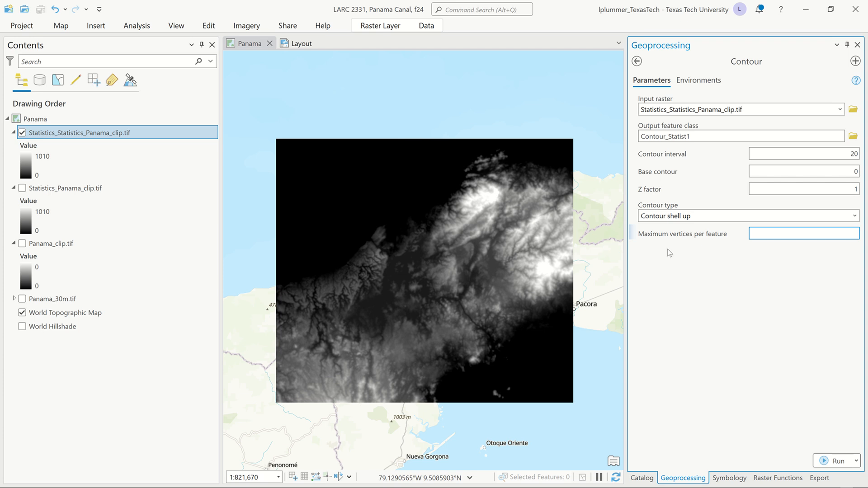
type("100000")
left_click(670, 253)
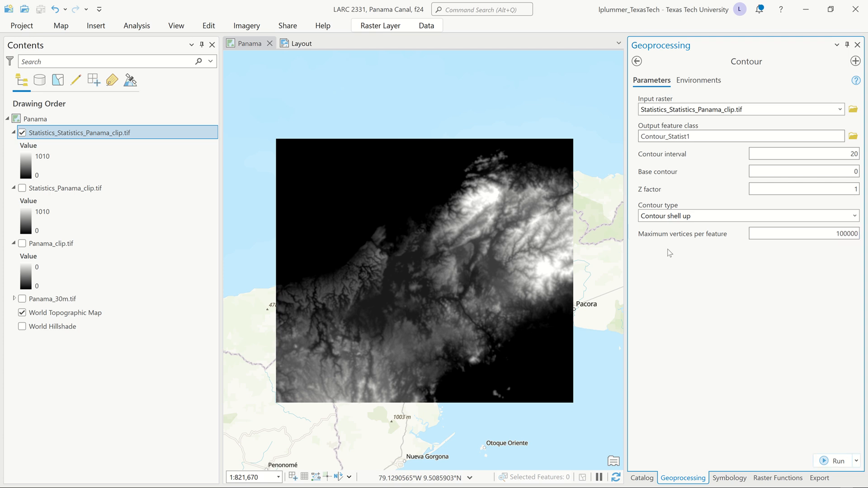
Step: Set the output coordinate system to that of the current Panama map and run the Contour tool
left_click(715, 81)
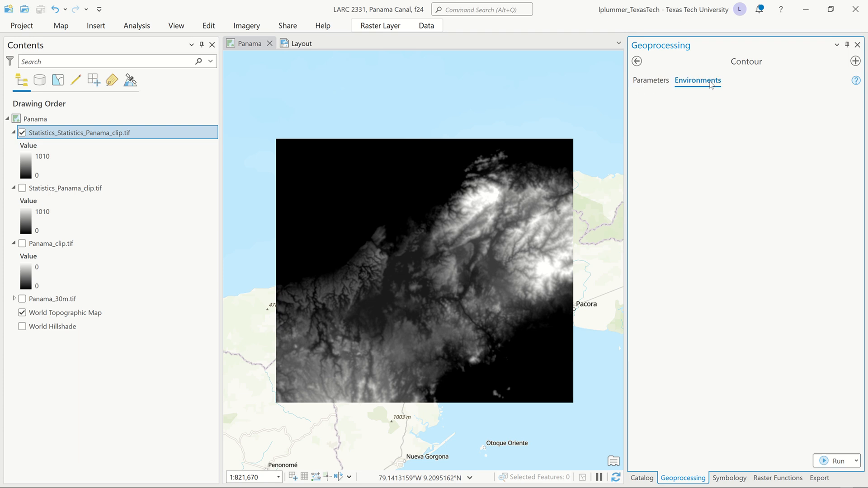
left_click(656, 81)
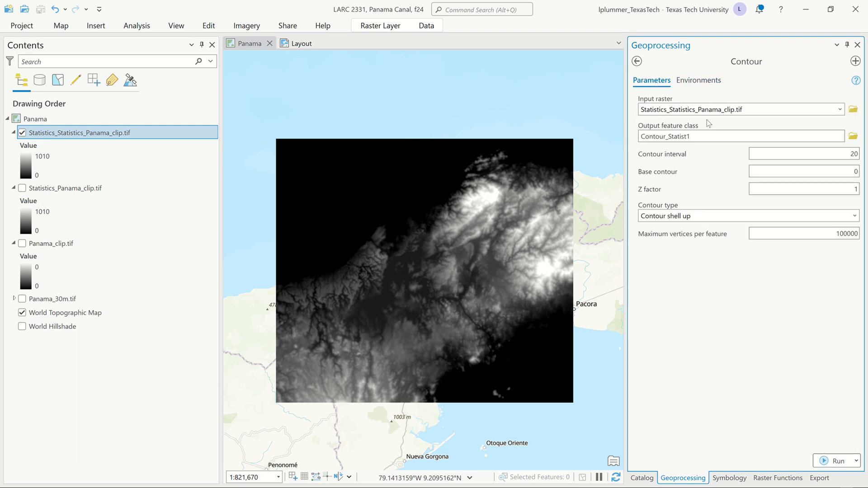
left_click(698, 84)
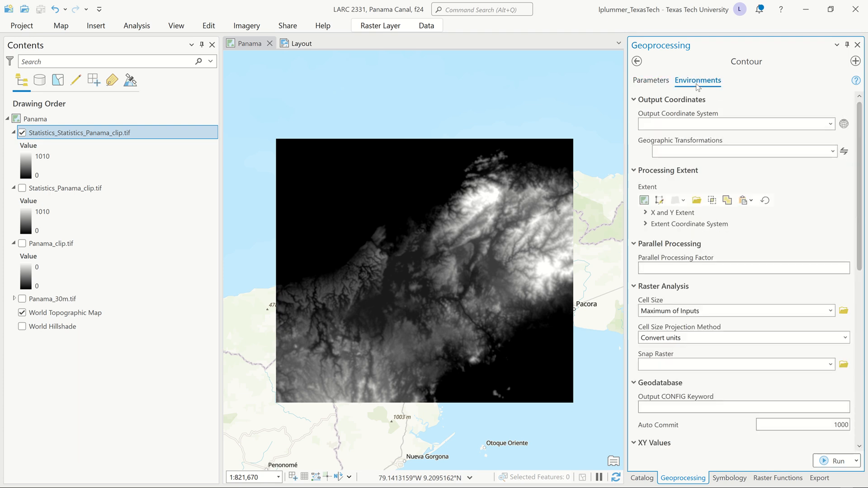
left_click(832, 124)
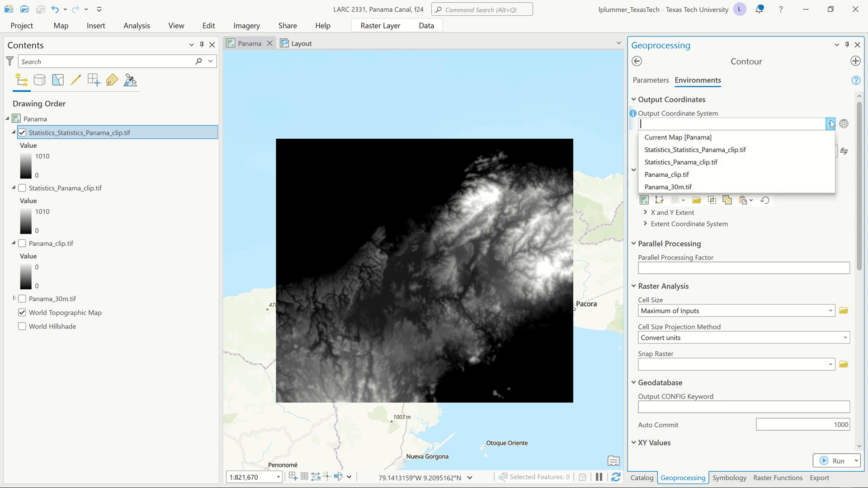
left_click(747, 138)
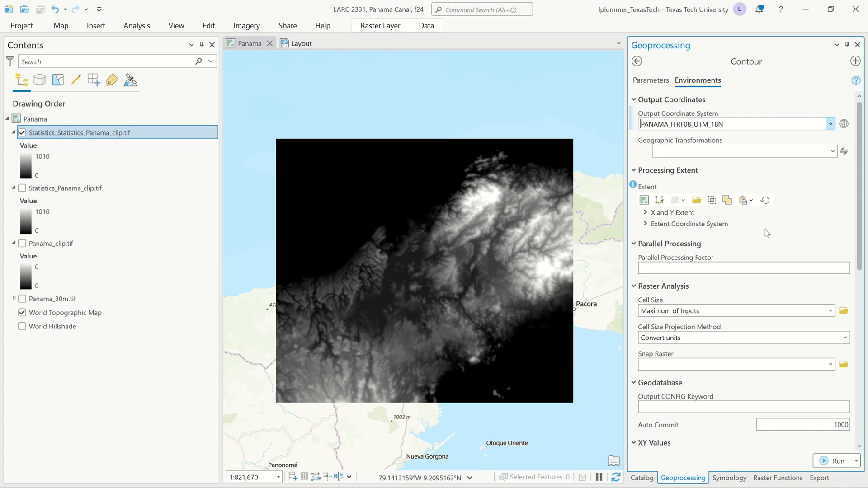
left_click(827, 460)
mouse_move(494, 10)
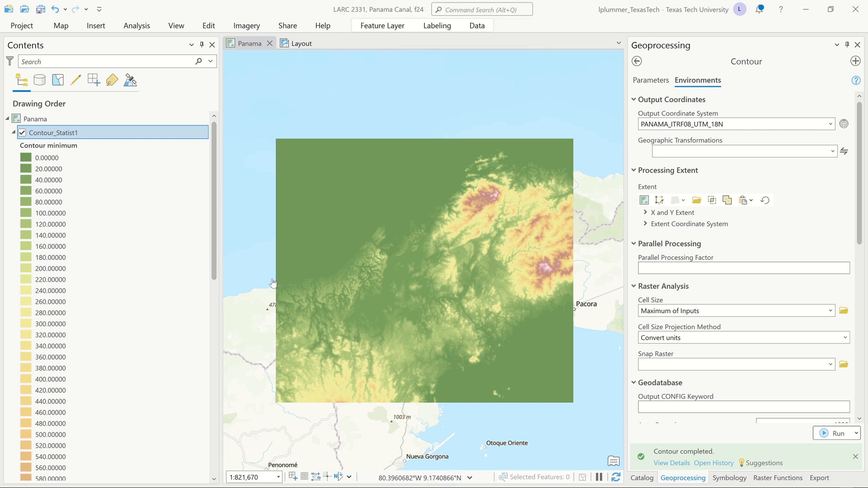
Step: Examine the contour class values and inspect the smoothness of the contour polygons on the map at close range
scroll(136, 292, "down", 7)
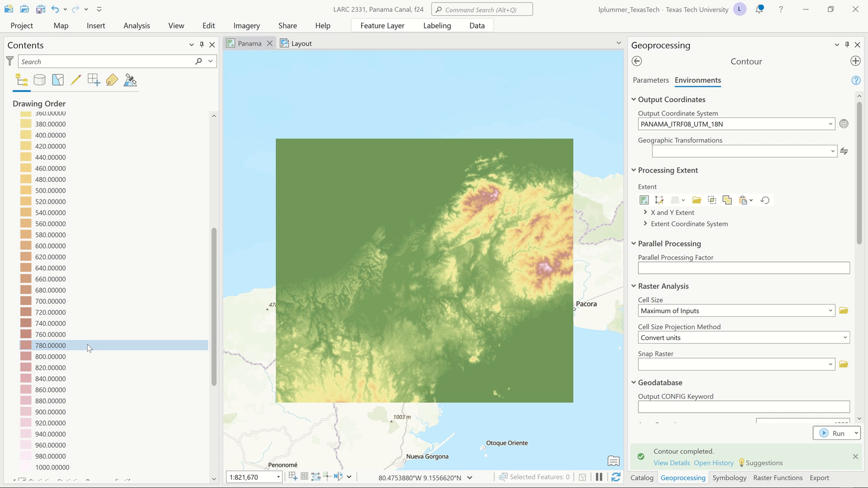
scroll(87, 357, "up", 7)
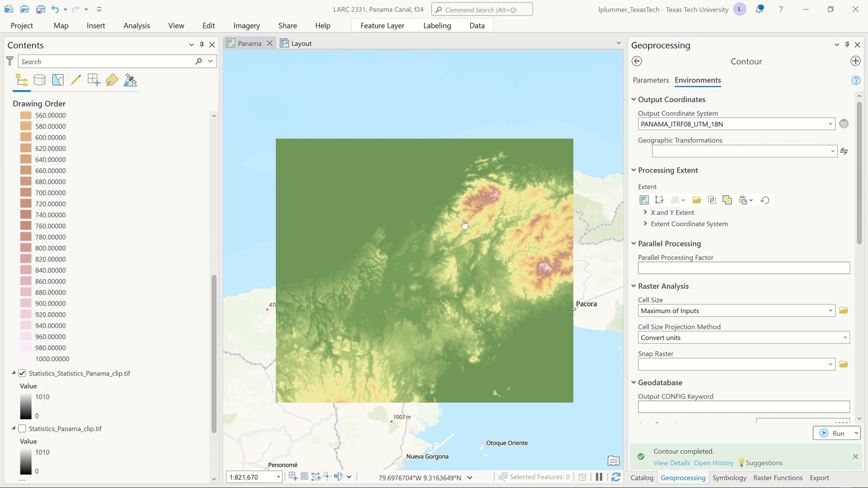
scroll(484, 204, "up", 5)
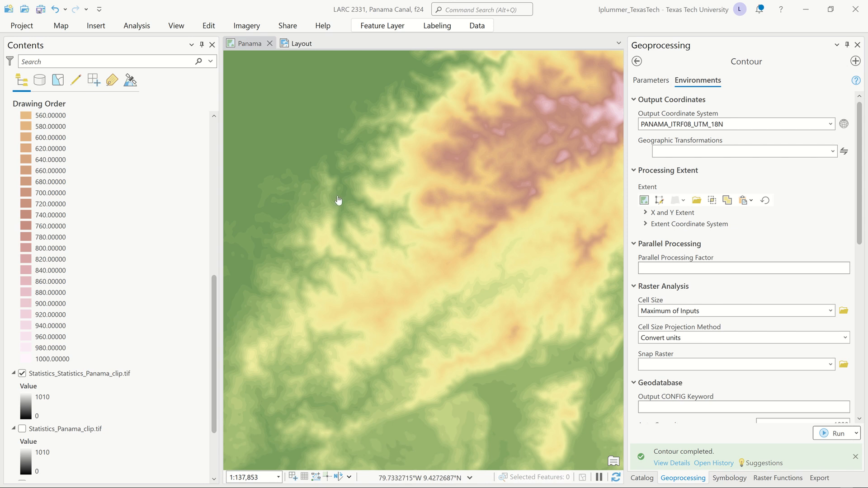
scroll(343, 205, "up", 3)
scroll(370, 234, "up", 2)
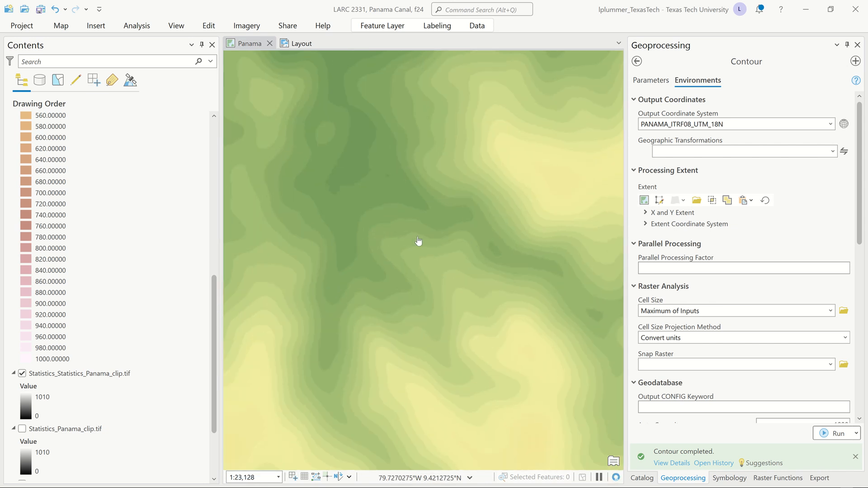
scroll(425, 195, "up", 2)
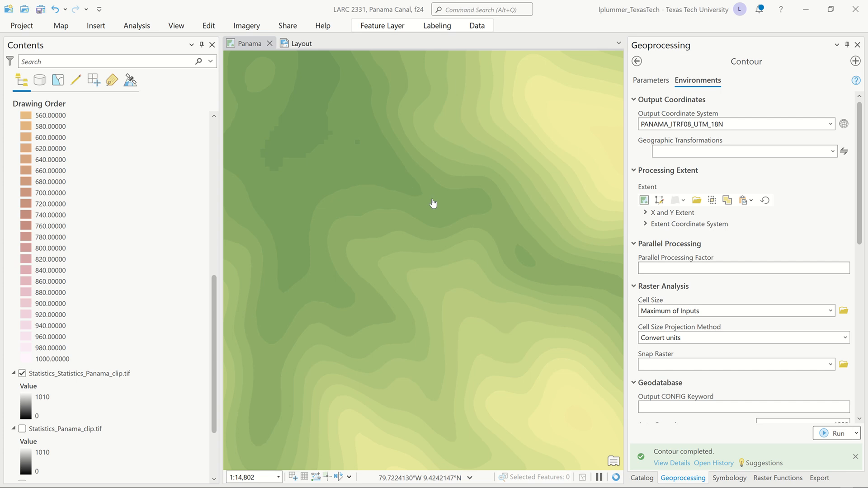
left_click_drag(368, 271, 422, 132)
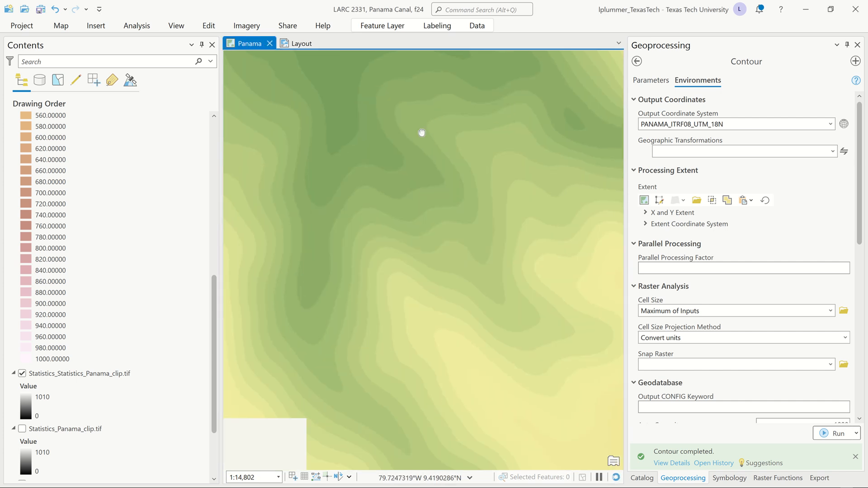
scroll(444, 324, "down", 4)
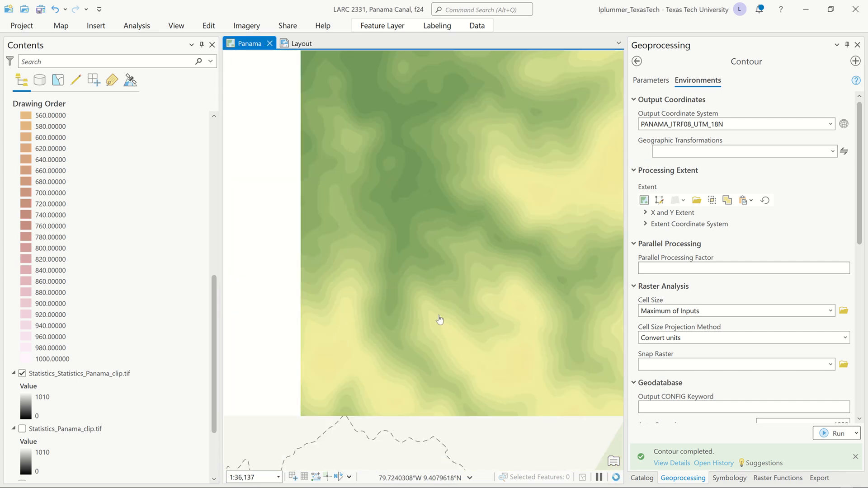
scroll(434, 315, "down", 4)
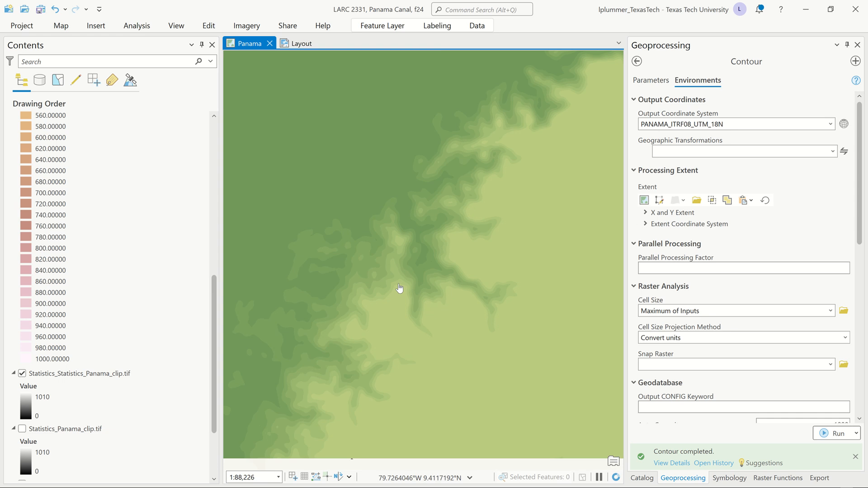
Step: Collapse the Contour_Statist1 legend and open the layer's symbology settings
scroll(52, 234, "up", 3)
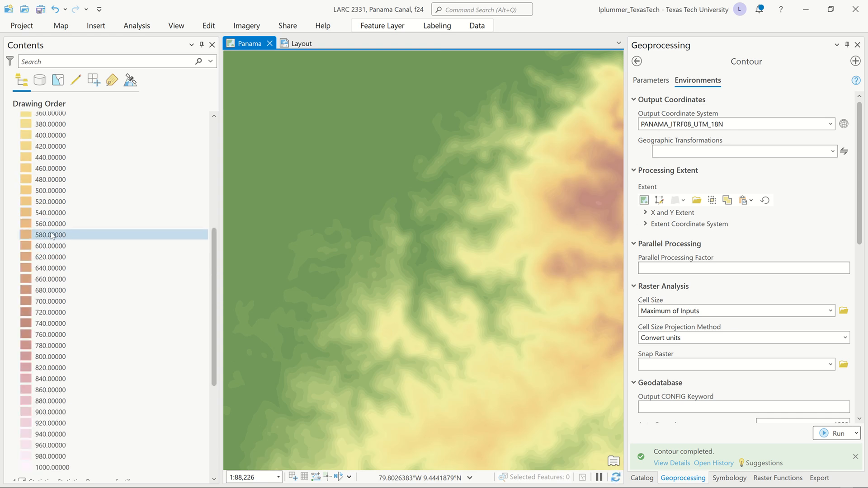
scroll(52, 235, "up", 6)
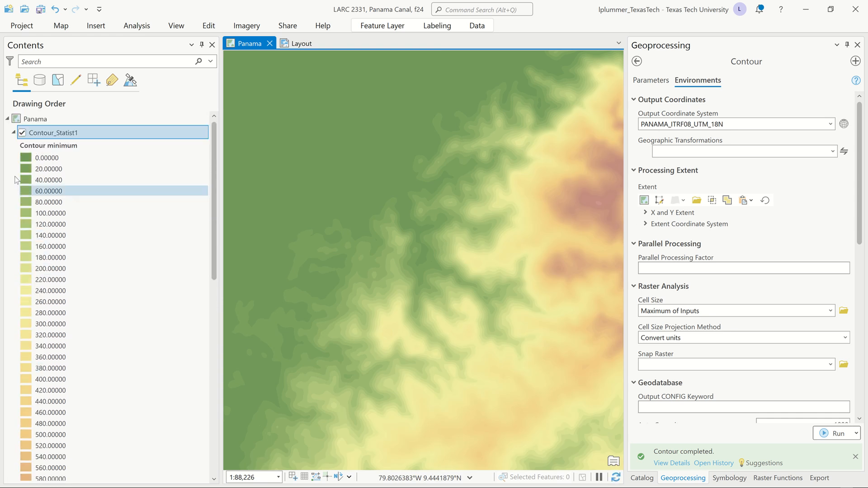
left_click(14, 133)
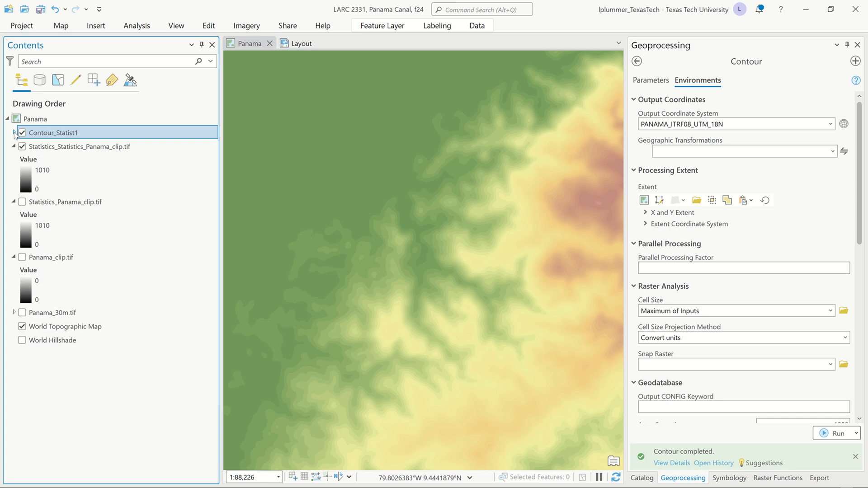
right_click(42, 135)
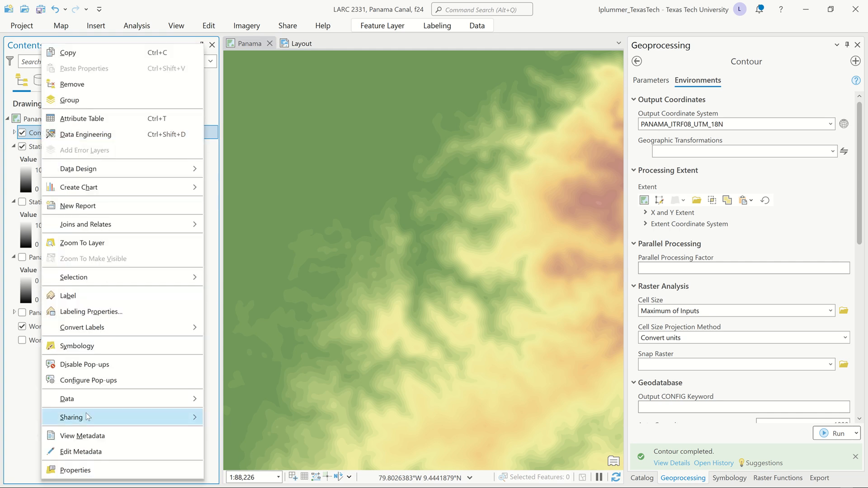
mouse_move(86, 413)
left_click(110, 349)
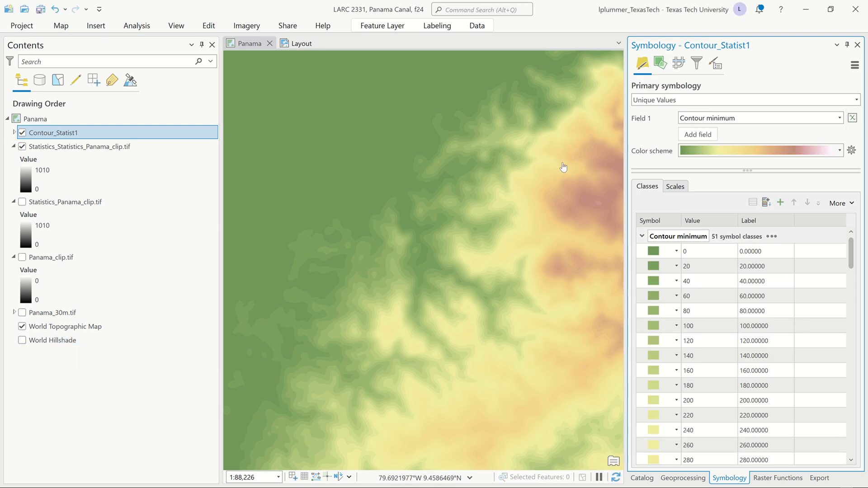
Step: Change the primary symbology of Contour_Statist1 to Single Symbol
left_click_drag(507, 162, 258, 180)
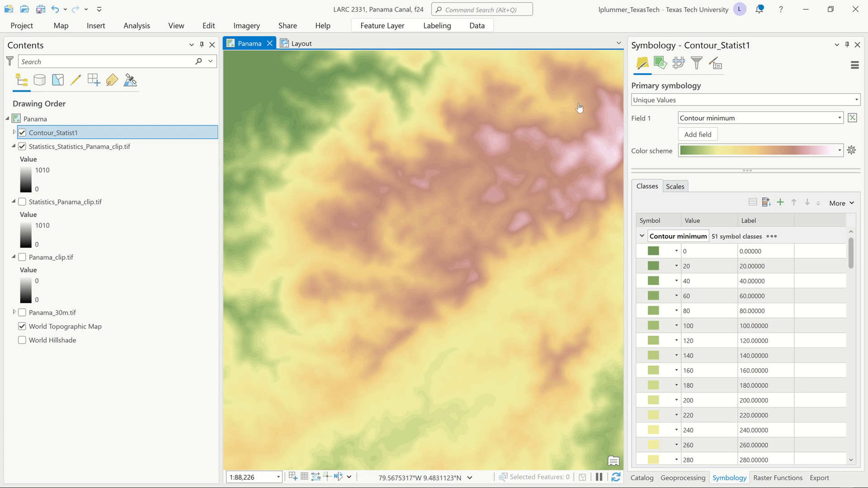
left_click(857, 101)
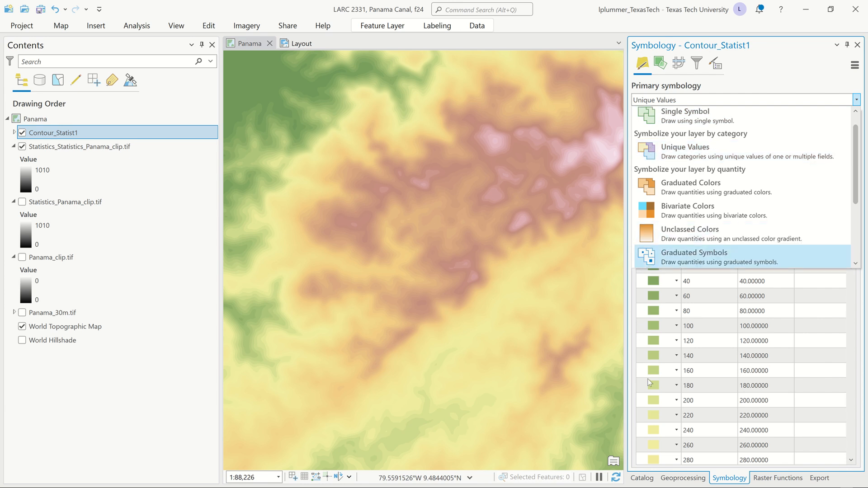
left_click(804, 69)
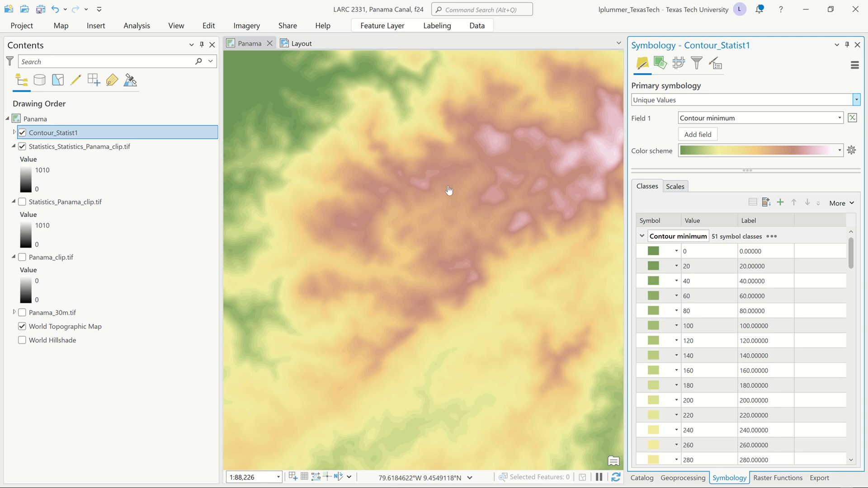
left_click(856, 101)
scroll(738, 138, "up", 1)
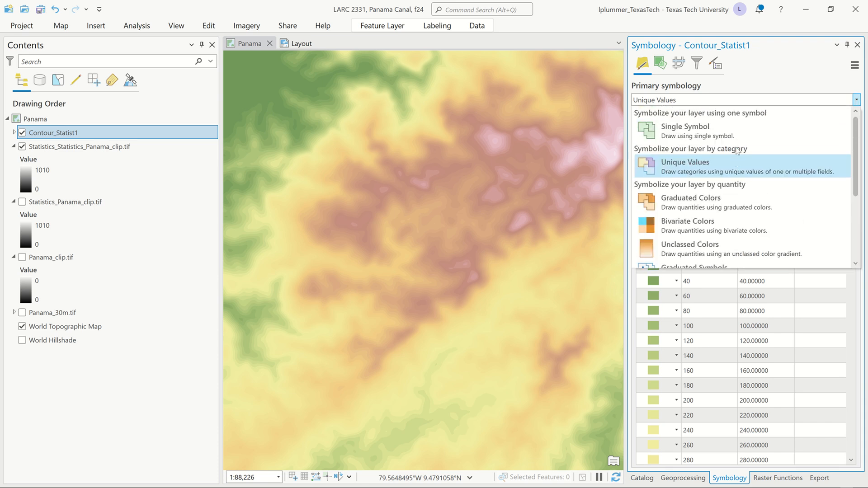
left_click(702, 133)
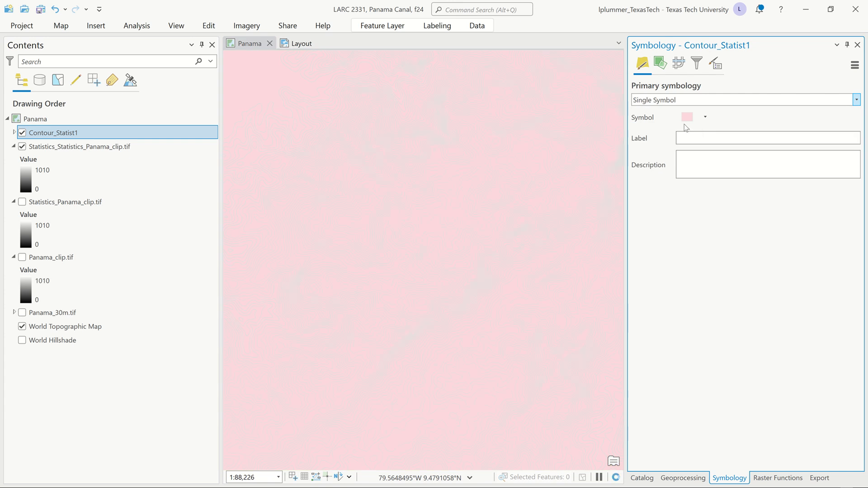
Step: Give the Contour_Statist1 polygons no fill color and an outline width of 0.35 pt
left_click(687, 117)
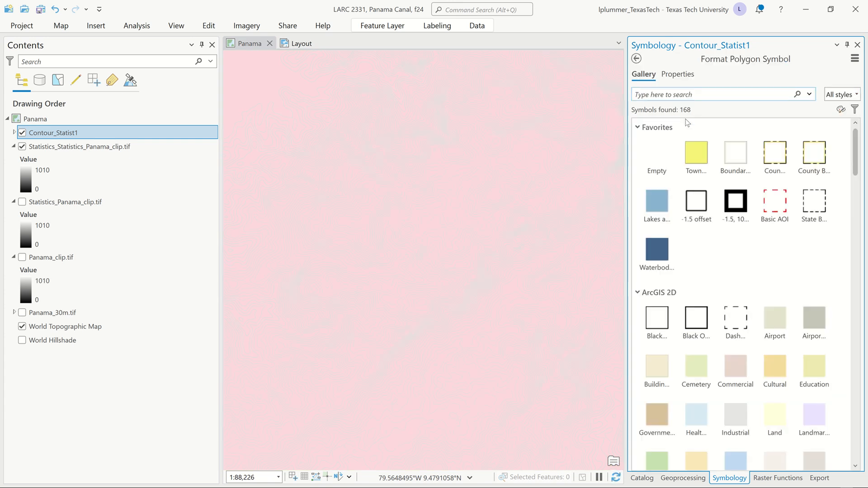
left_click(681, 75)
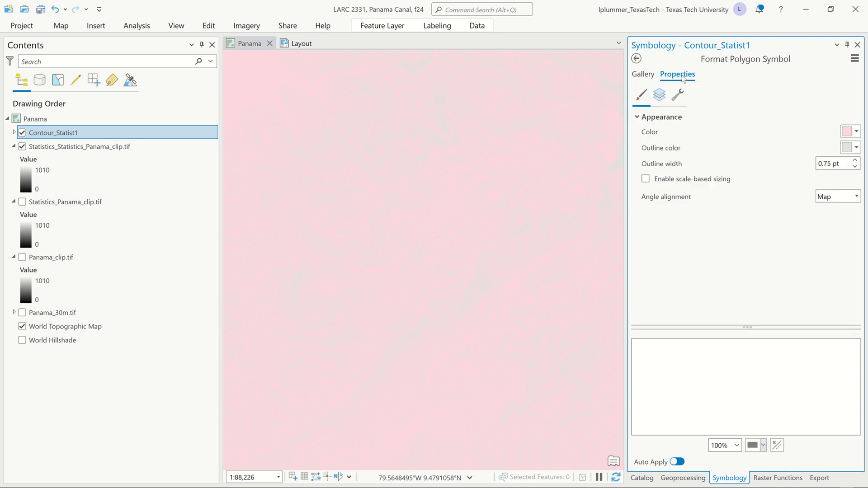
left_click(857, 132)
left_click(780, 146)
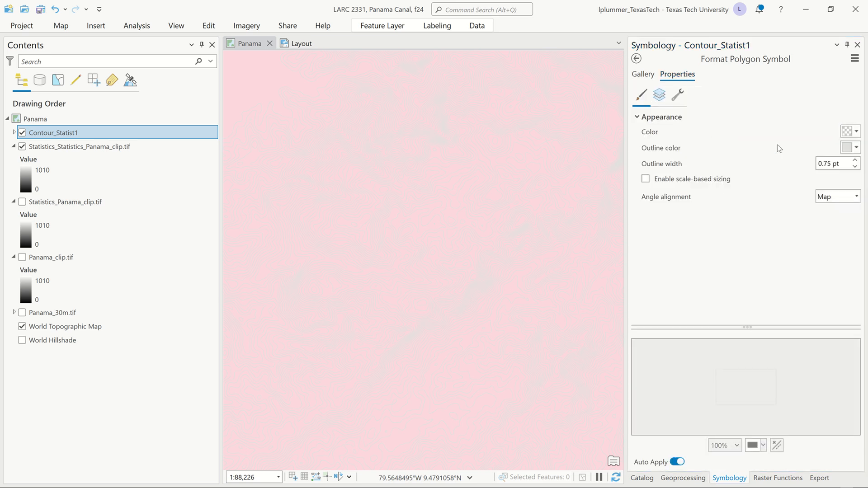
left_click(842, 163)
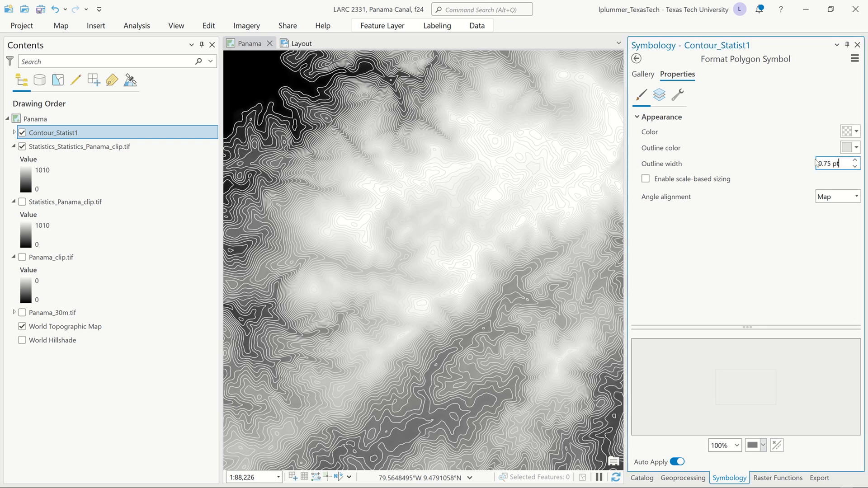
type(".35")
key("Tab")
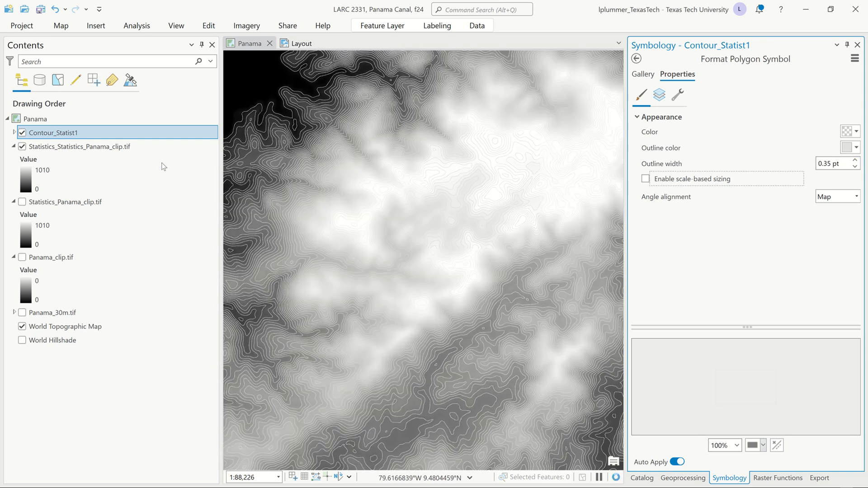
Step: Hide Statistics_Statistics_Panama_clip.tif and the World Topographic Map, and set the Contour_Statist1 outline color to dark gray
left_click(21, 149)
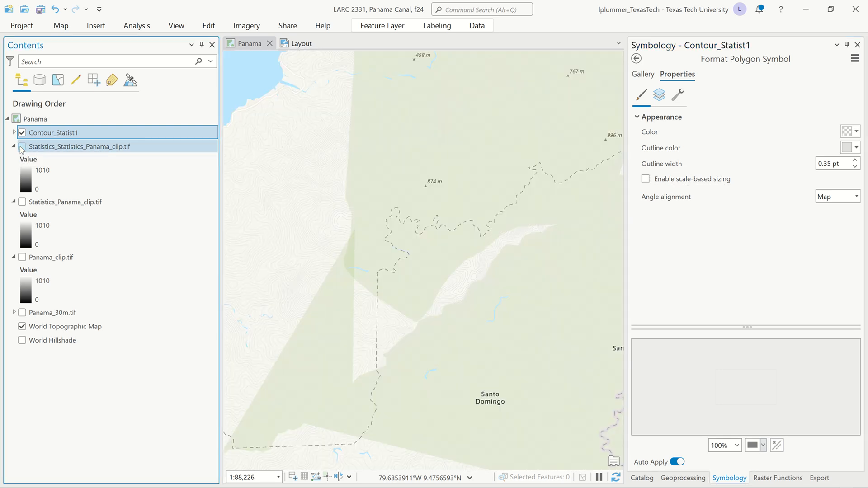
left_click(21, 327)
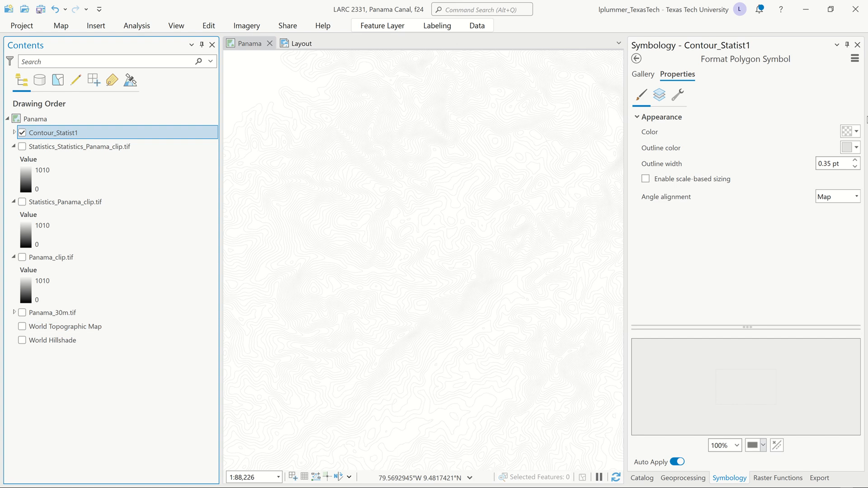
left_click(857, 147)
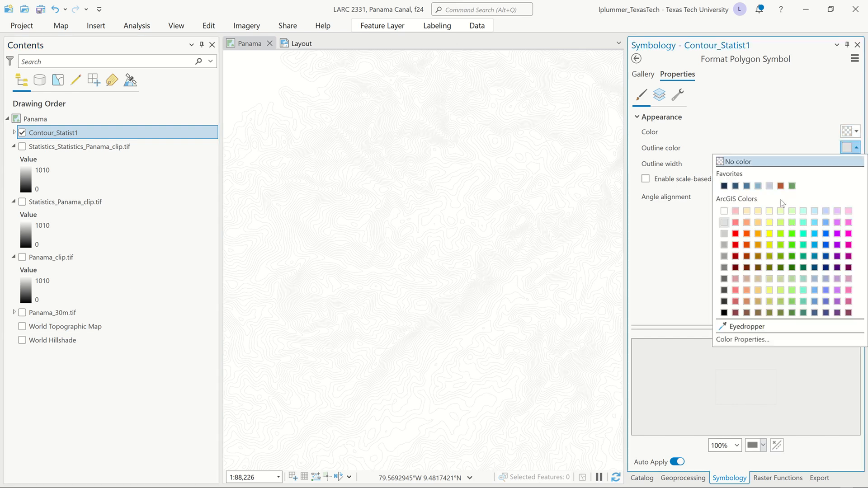
left_click(725, 290)
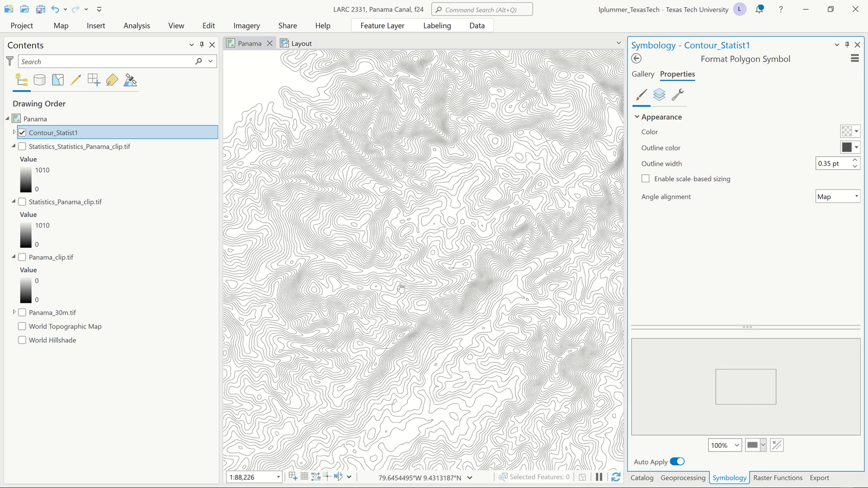
Step: Examine the density of the contour outlines across the full Panama extent and around the canal area
scroll(391, 256, "down", 3)
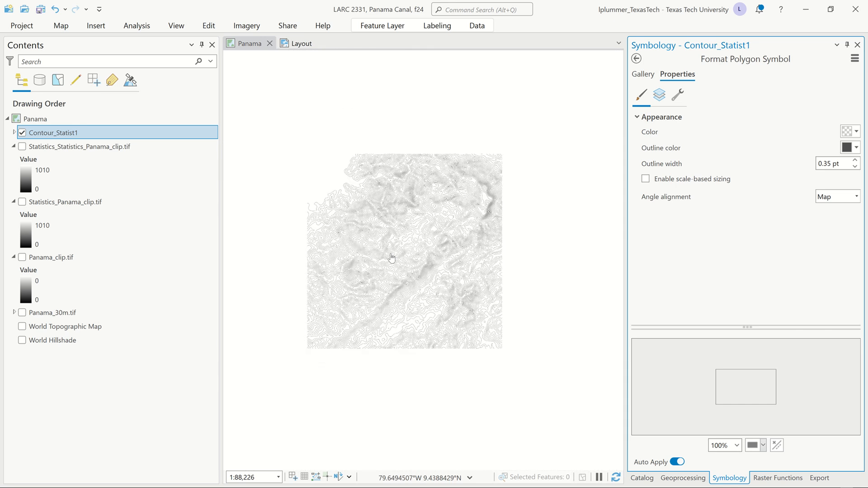
scroll(392, 258, "down", 3)
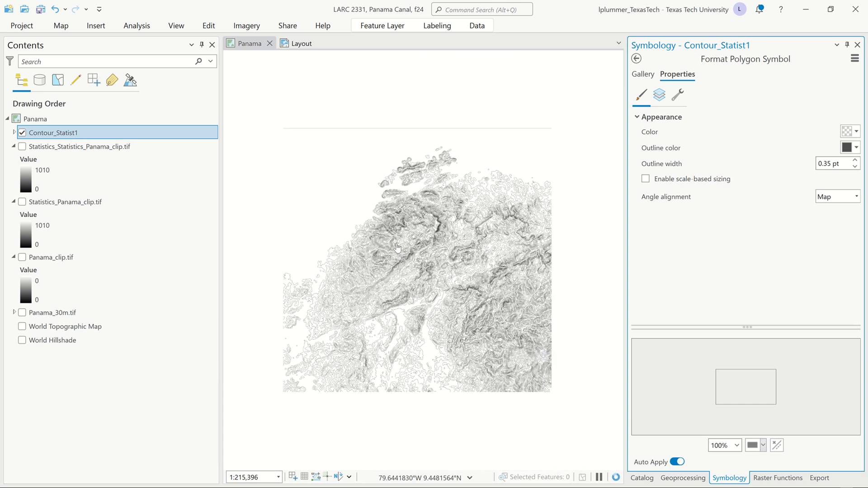
left_click_drag(397, 248, 471, 190)
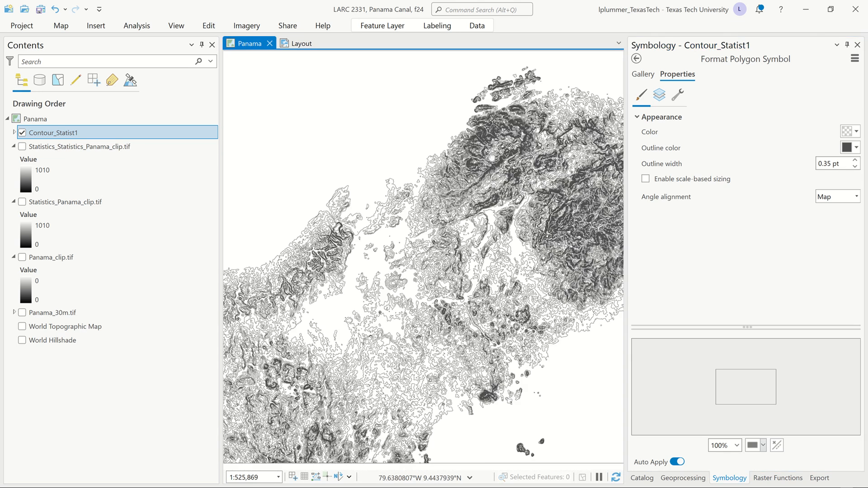
scroll(471, 190, "down", 1)
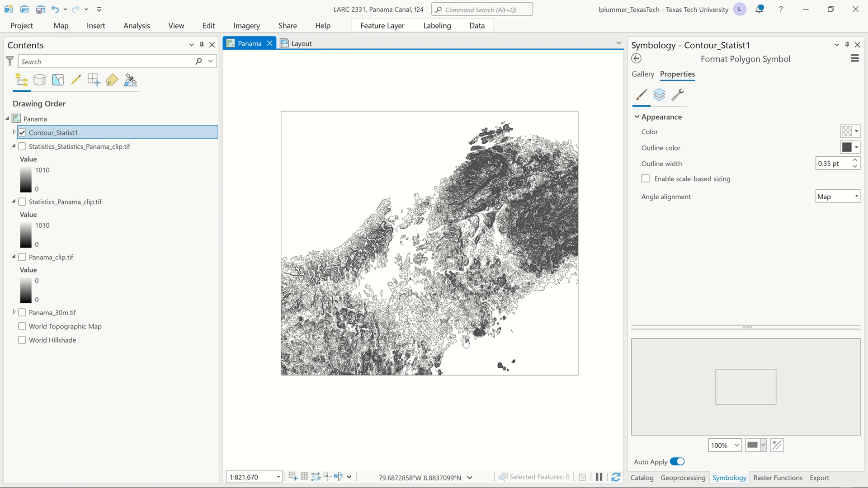
scroll(467, 342, "up", 1)
scroll(467, 342, "up", 1)
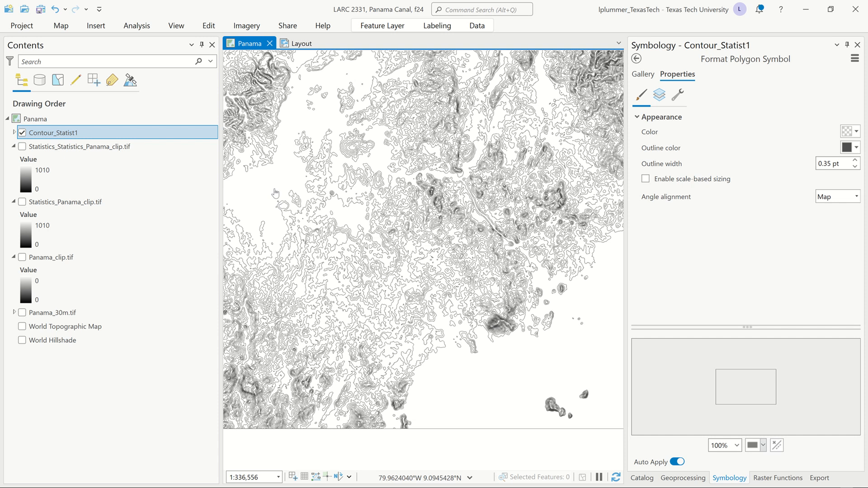
left_click_drag(286, 208, 362, 317)
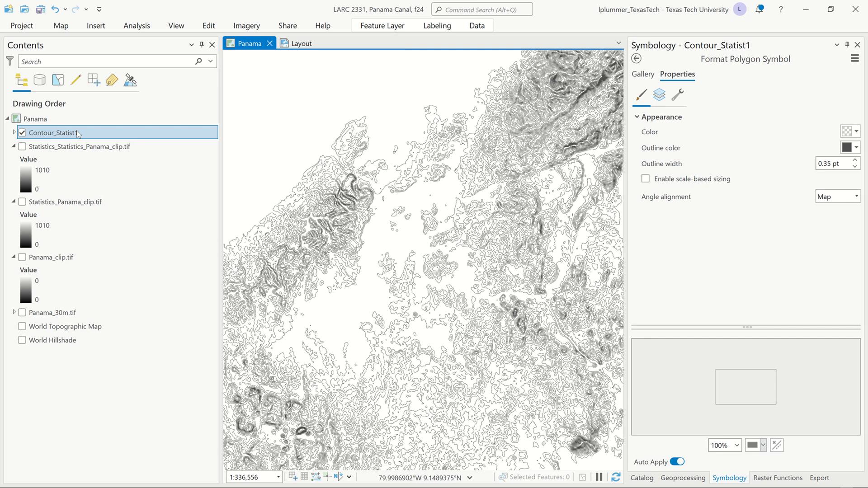
Step: Remove the Contour_Statist1 layer from the map and show Statistics_Statistics_Panama_clip.tif again
mouse_move(378, 3)
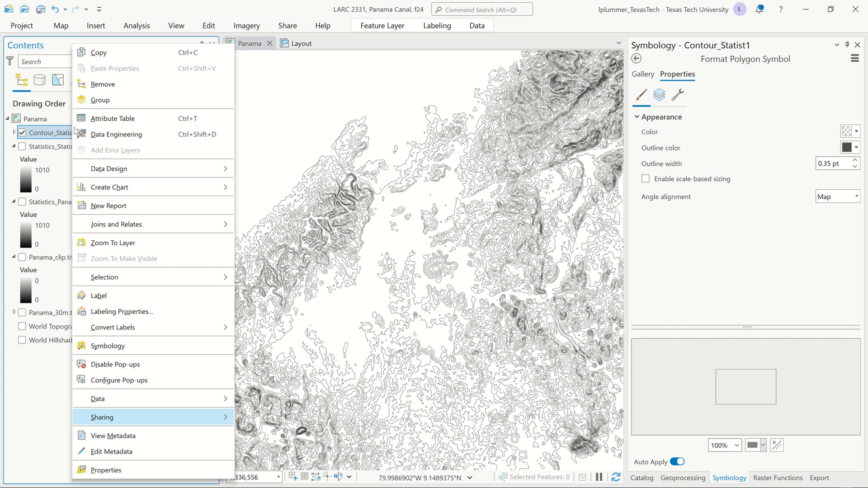
left_click(103, 84)
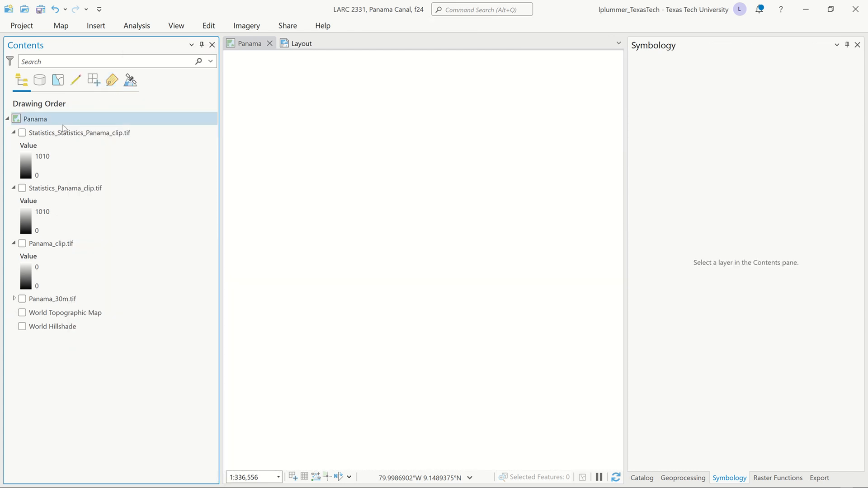
left_click(19, 134)
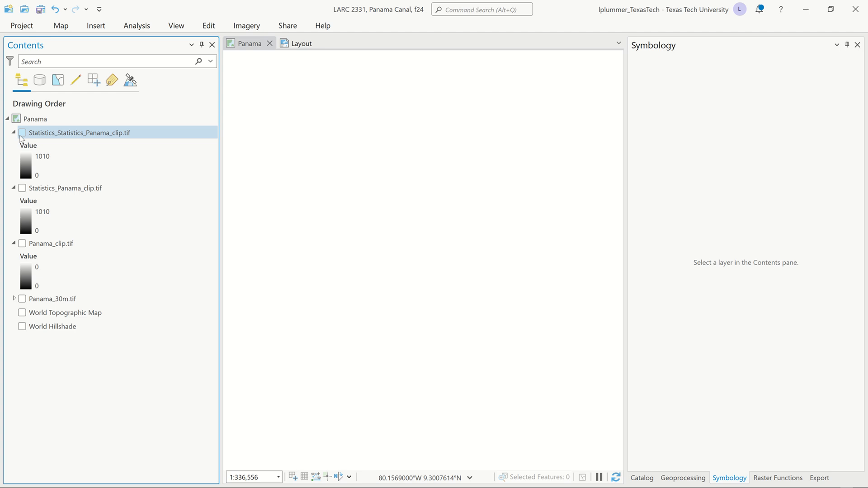
left_click(23, 133)
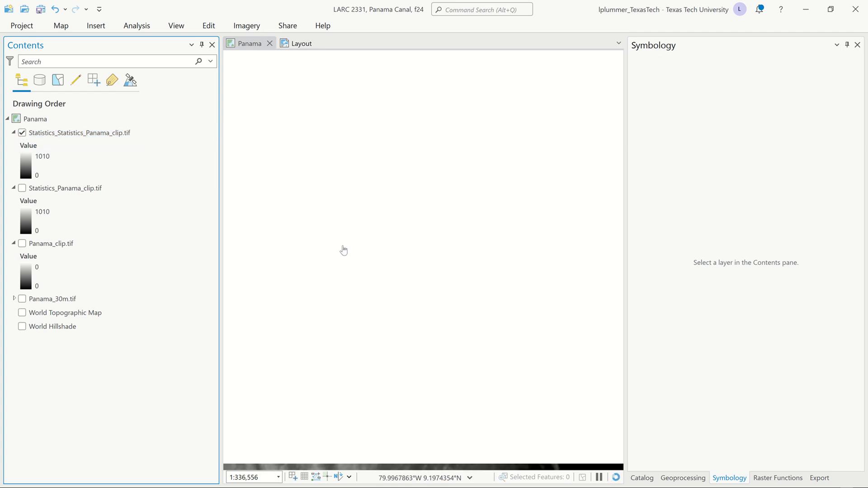
scroll(406, 235, "down", 3)
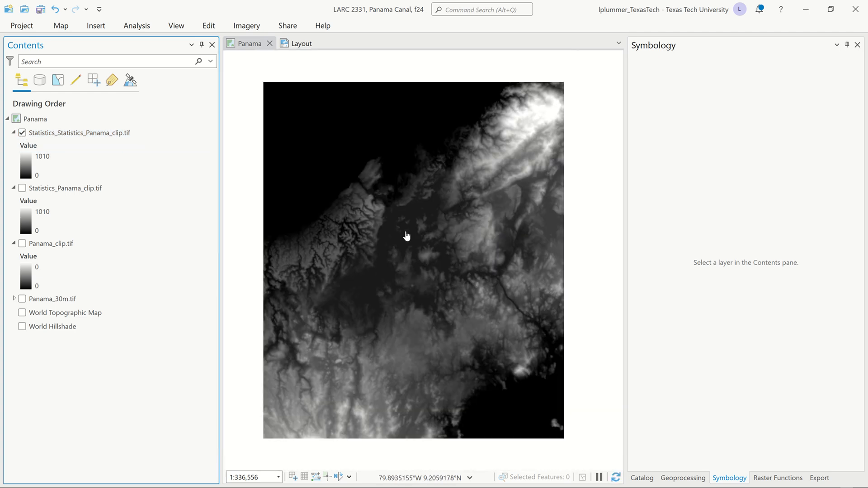
scroll(444, 212, "up", 1)
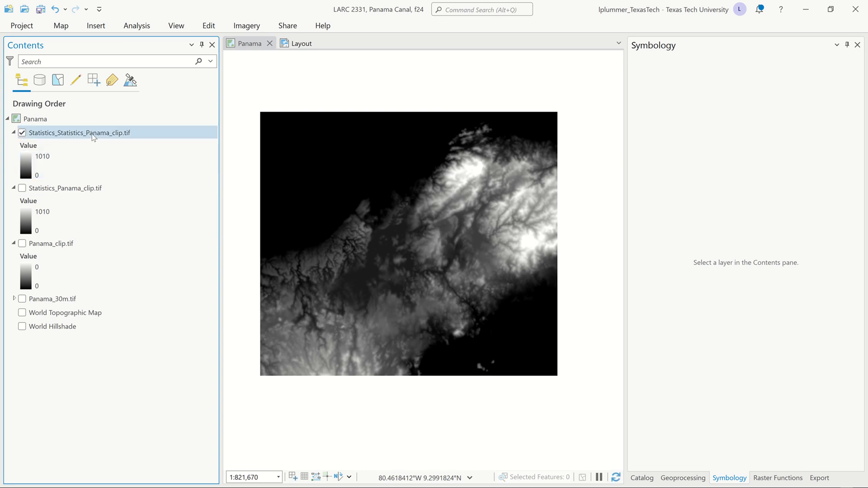
Step: Set up the Spatial Analyst Contour tool with Statistics_Statistics_Panama_clip.tif as input raster and a contour interval of 30
left_click(132, 30)
left_click(133, 50)
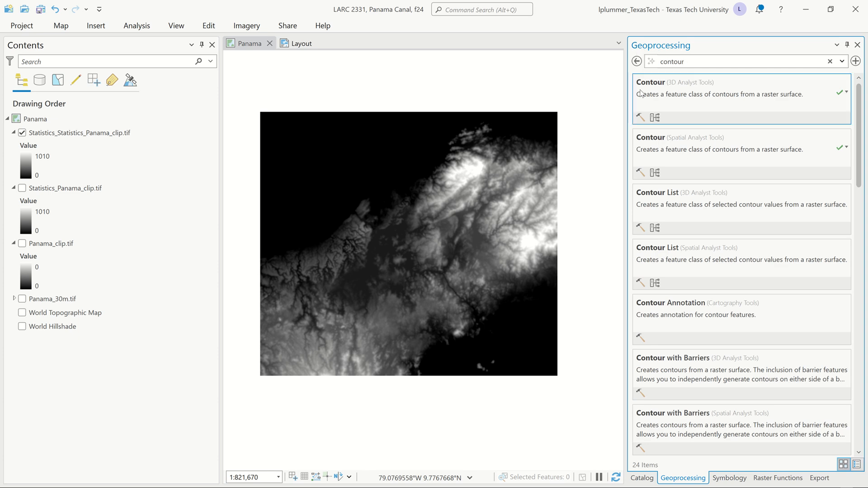
left_click(646, 140)
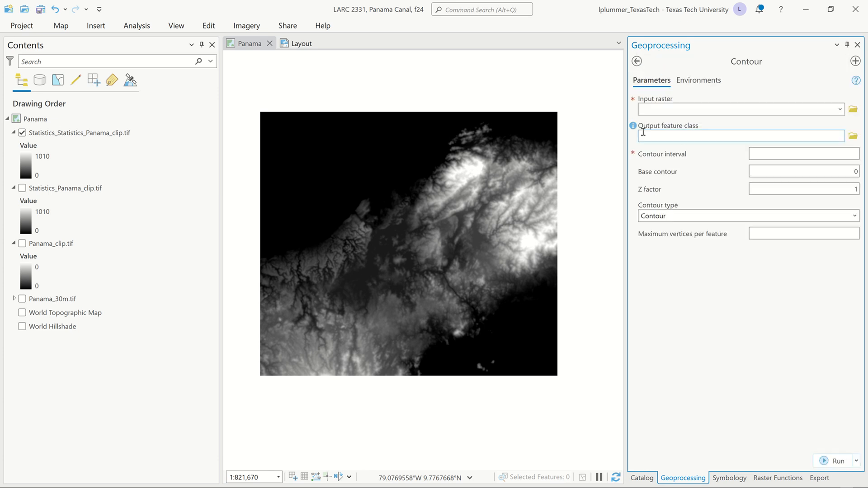
left_click(840, 109)
left_click(769, 127)
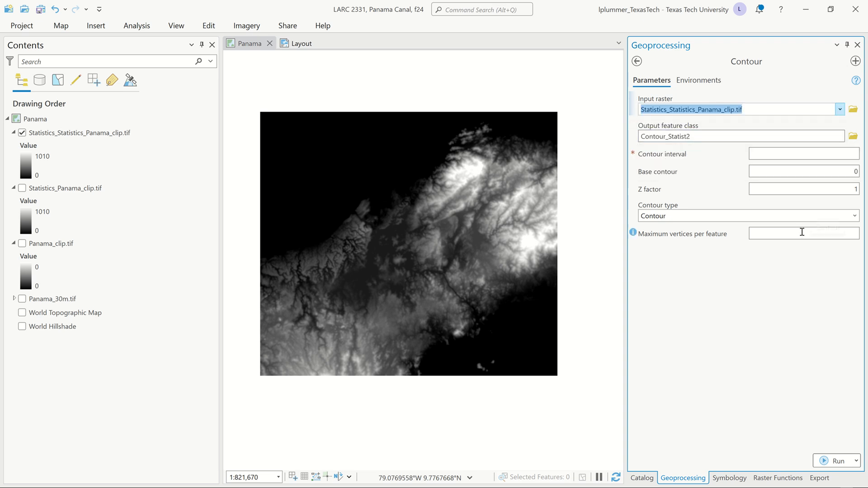
left_click(818, 153)
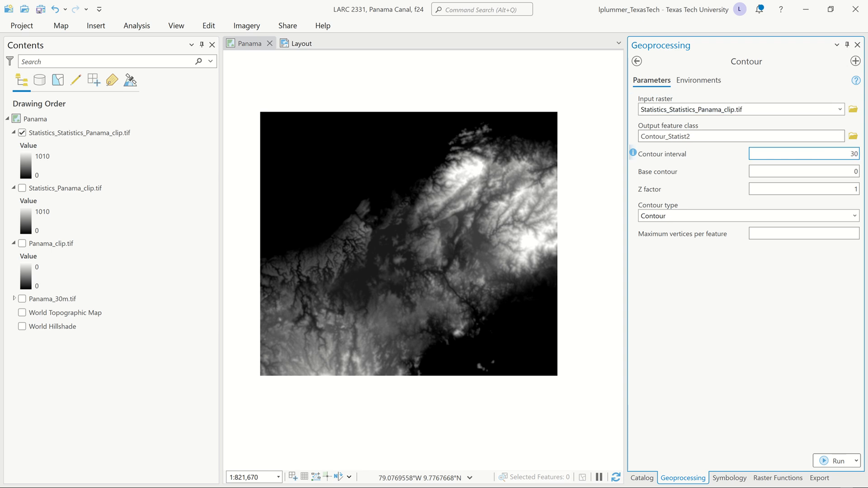
type("30")
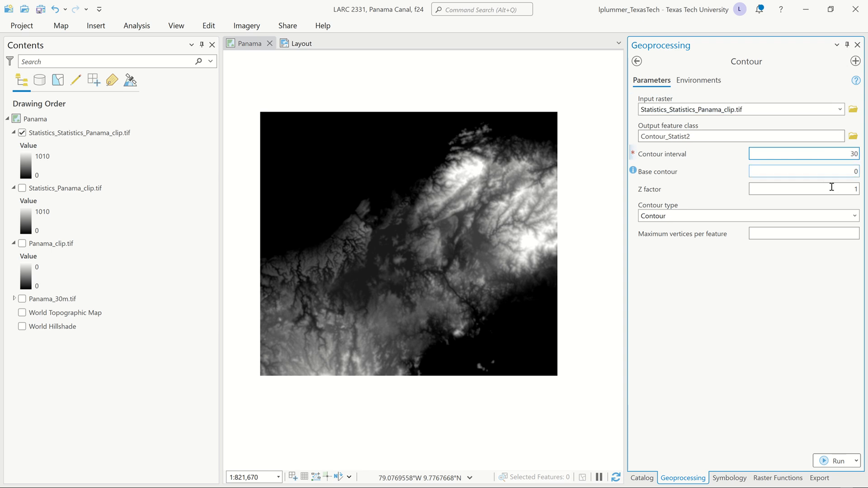
Step: Set the contour type to Contour shell up and the maximum vertices per feature to 100000
left_click(856, 216)
left_click(776, 267)
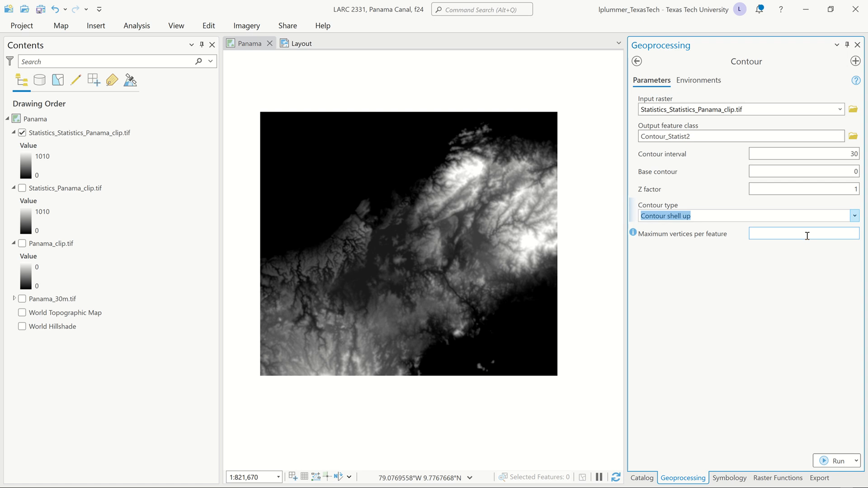
left_click(807, 235)
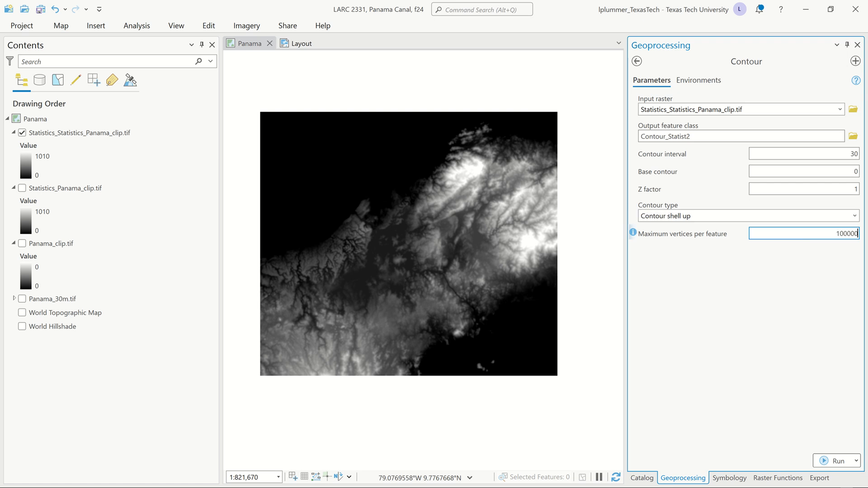
key("Tab")
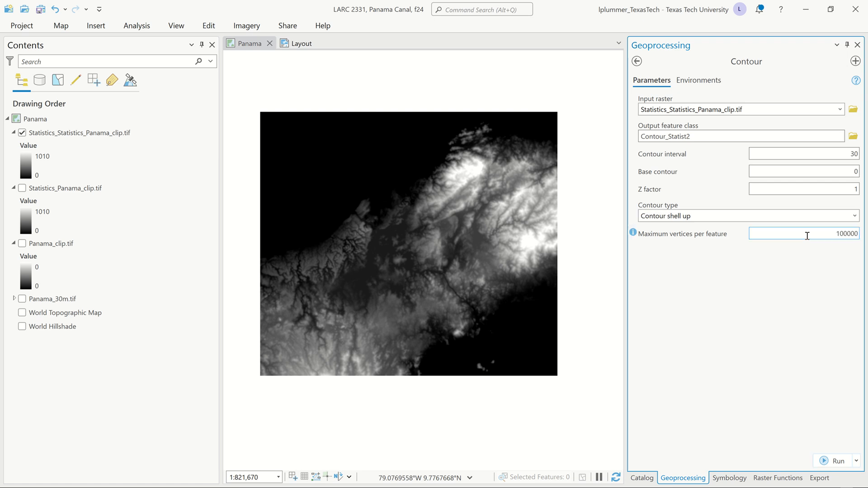
Step: Use the current Panama map's coordinate system for the output and run the Contour tool
left_click(696, 80)
left_click(831, 124)
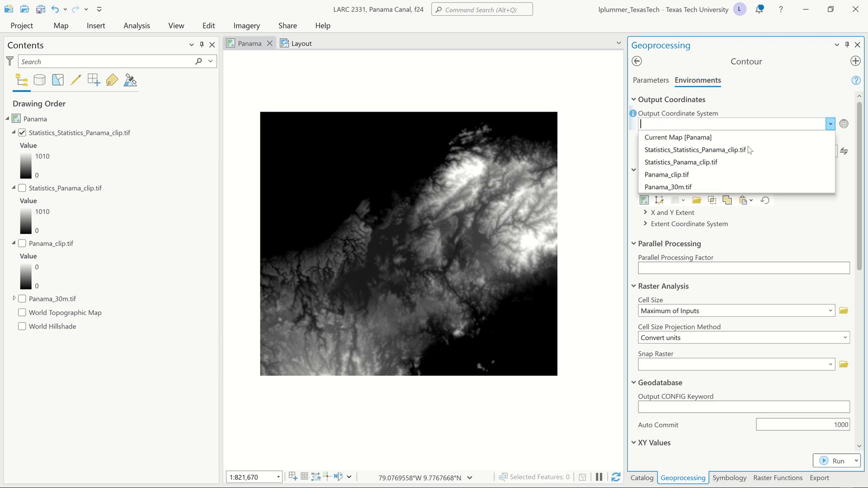
left_click(747, 138)
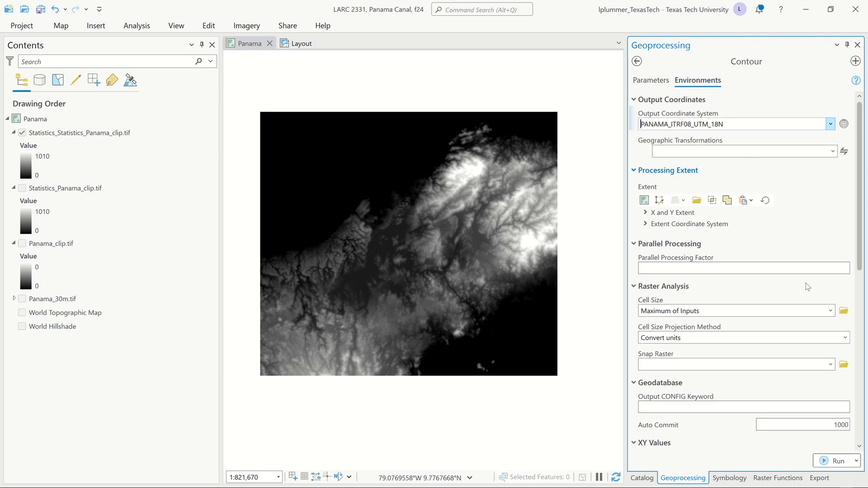
left_click(834, 461)
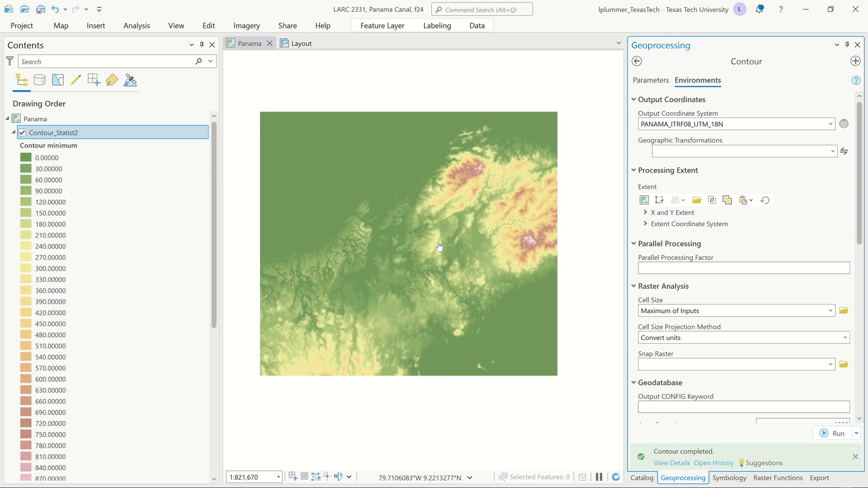
Step: Examine the Contour_Statist2 polygons on the map and their contour minimum classes in the legend
left_click(442, 239)
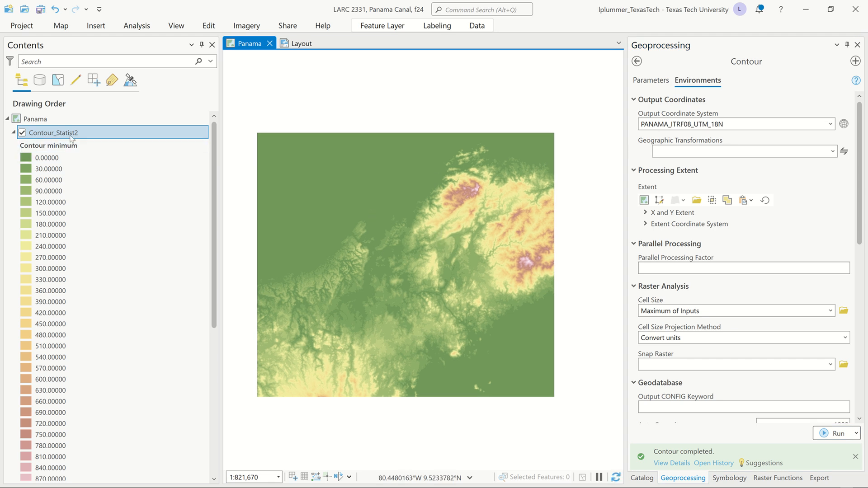
scroll(72, 135, "down", 5)
right_click(72, 134)
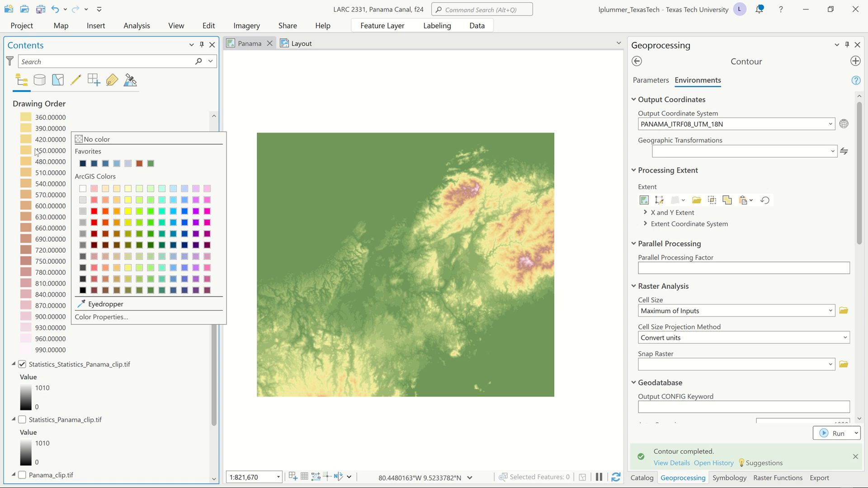
left_click(170, 397)
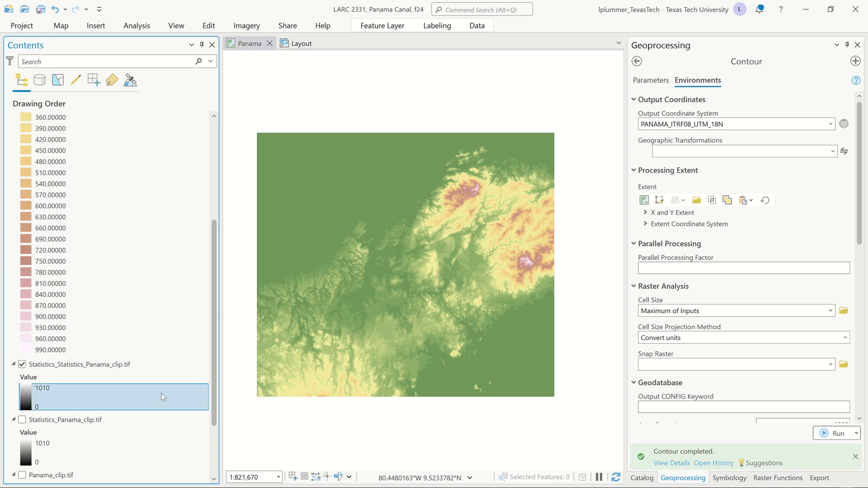
Step: Hide the Statistics_Statistics_Panama_clip.tif raster layer and collapse the legend of the Contour_Statist2 layer
left_click(21, 365)
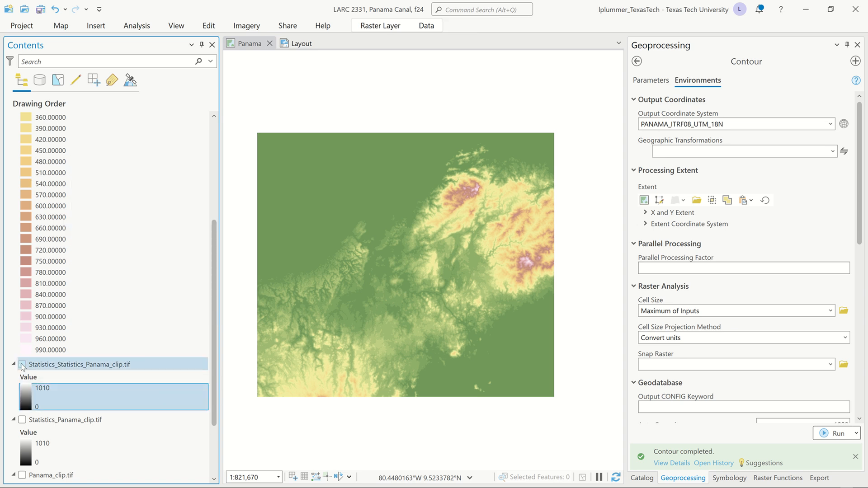
scroll(25, 361, "up", 5)
scroll(26, 355, "down", 5)
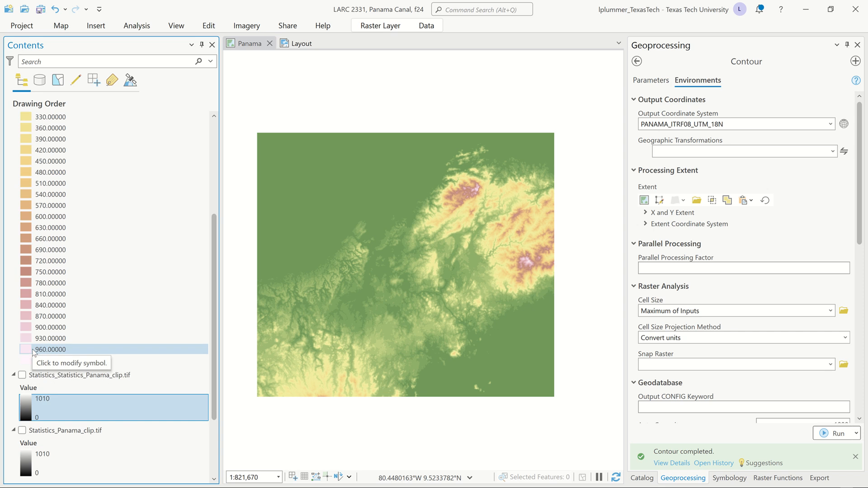
scroll(26, 357, "up", 5)
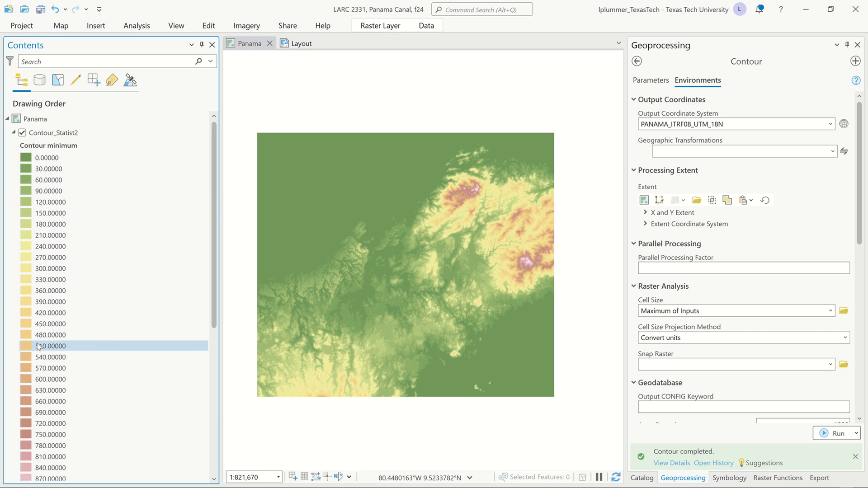
left_click(13, 133)
Step: Change the primary symbology of the Contour_Statist2 layer to Single Symbol
right_click(50, 133)
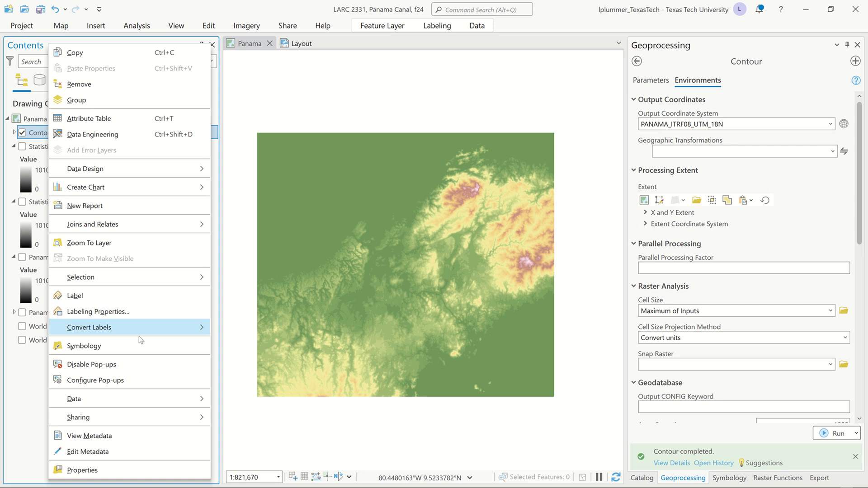
left_click(137, 349)
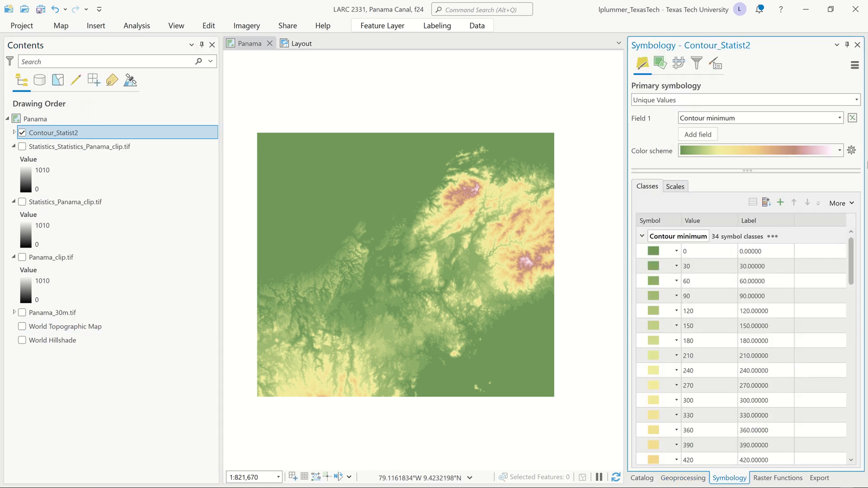
left_click(858, 98)
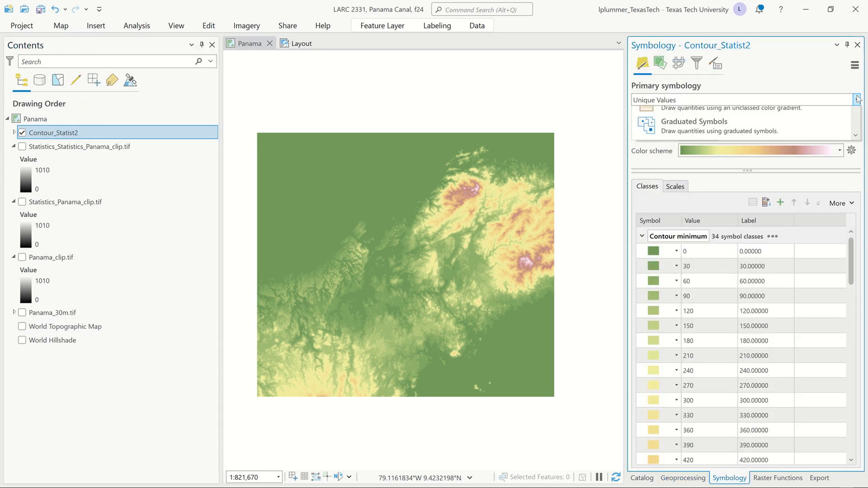
left_click(769, 112)
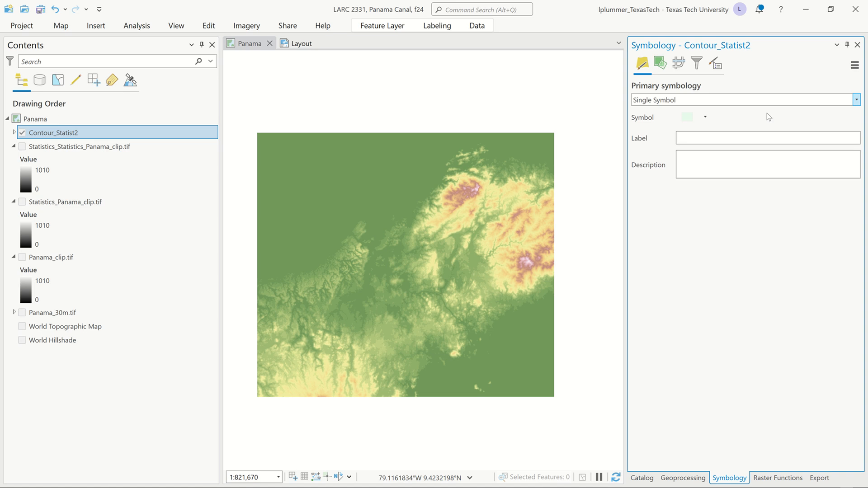
Step: Format the Contour_Statist2 polygon symbol with no fill color and a dark gray outline
left_click(687, 118)
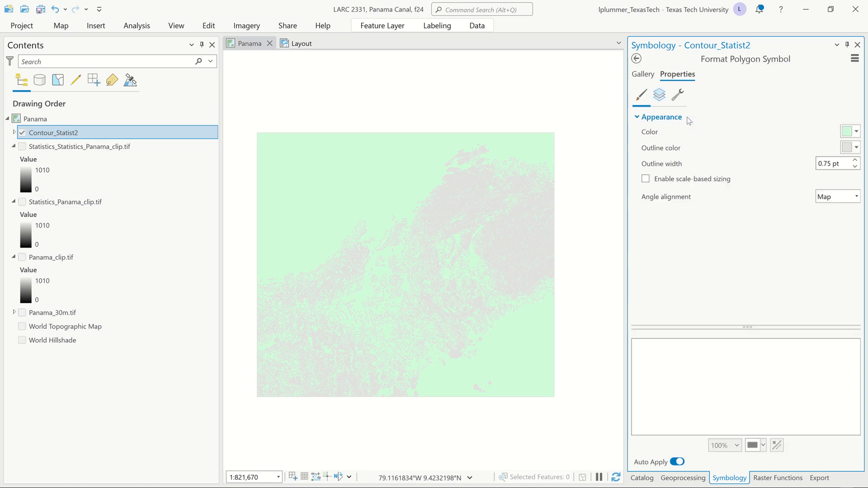
left_click(856, 132)
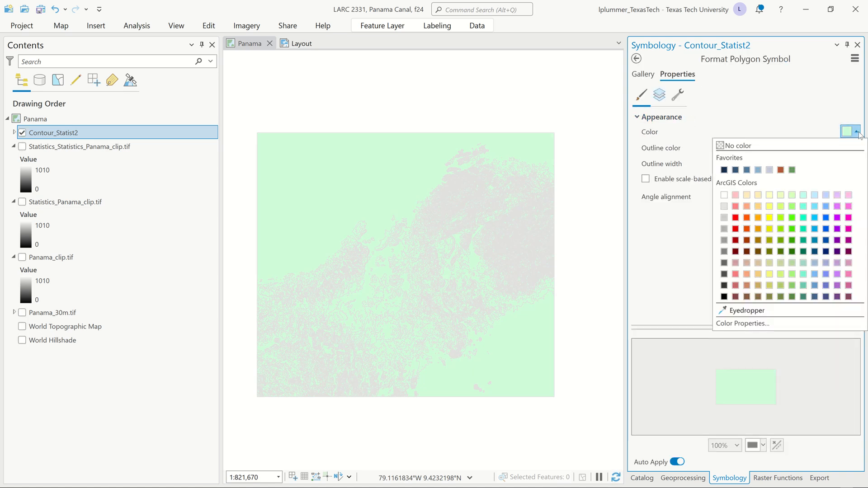
left_click(806, 147)
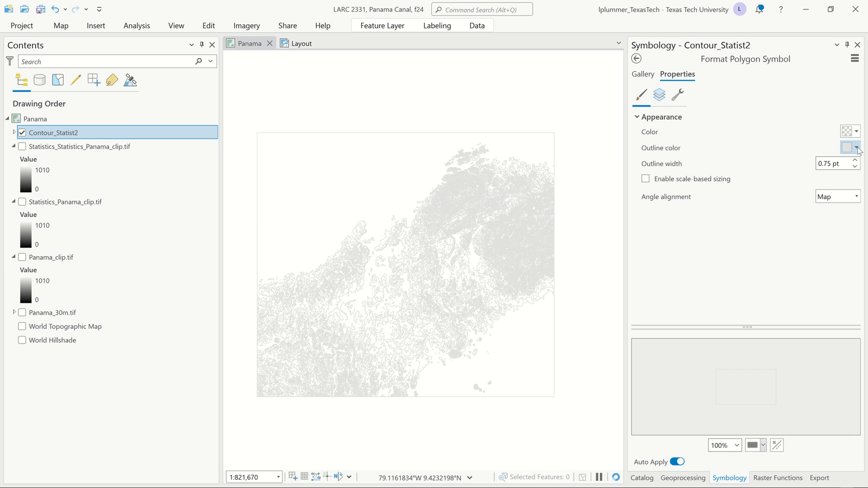
left_click(856, 147)
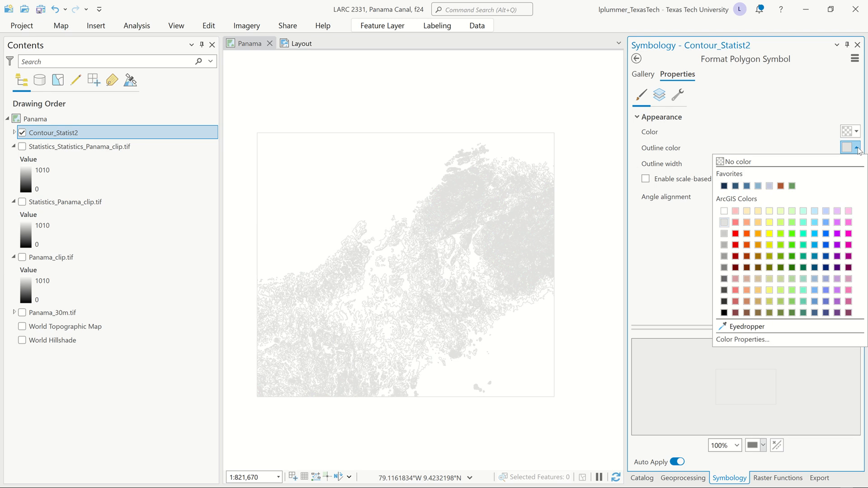
left_click(725, 303)
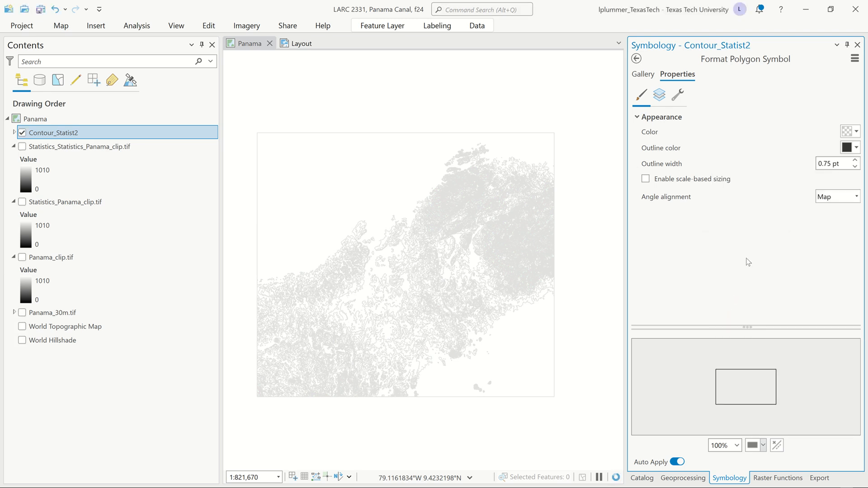
Step: Set the contour polygon symbol's outline width to 0.35 pt
left_click(847, 161)
left_click_drag(847, 161, 720, 164)
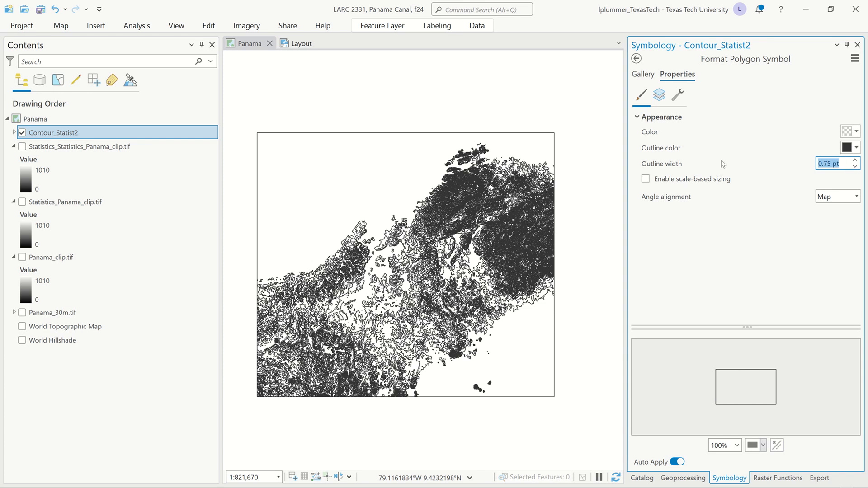
type("0.35")
key("Return")
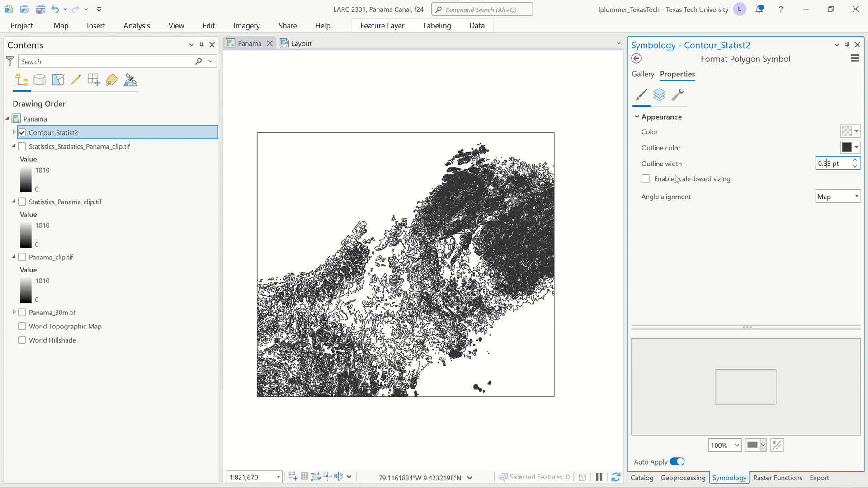
Step: Examine the contour lines across the map at several scales for smoothness and small isolated shapes
scroll(456, 276, "up", 4)
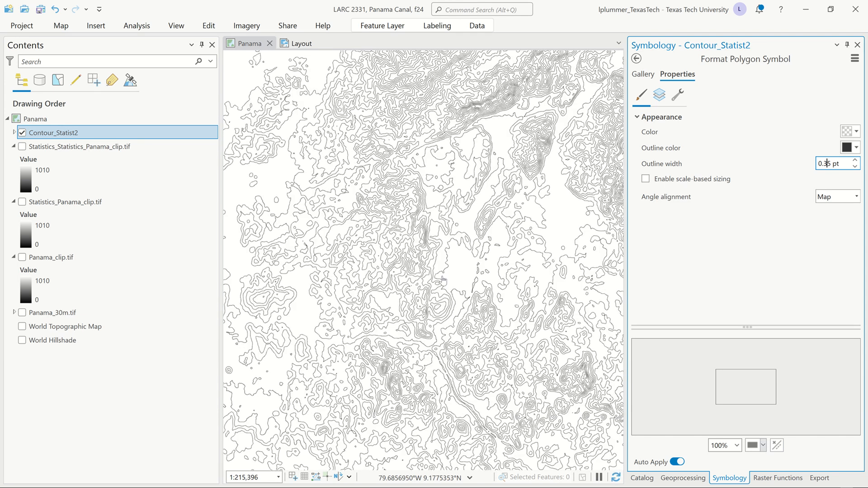
left_click_drag(509, 95, 486, 226)
scroll(497, 309, "up", 4)
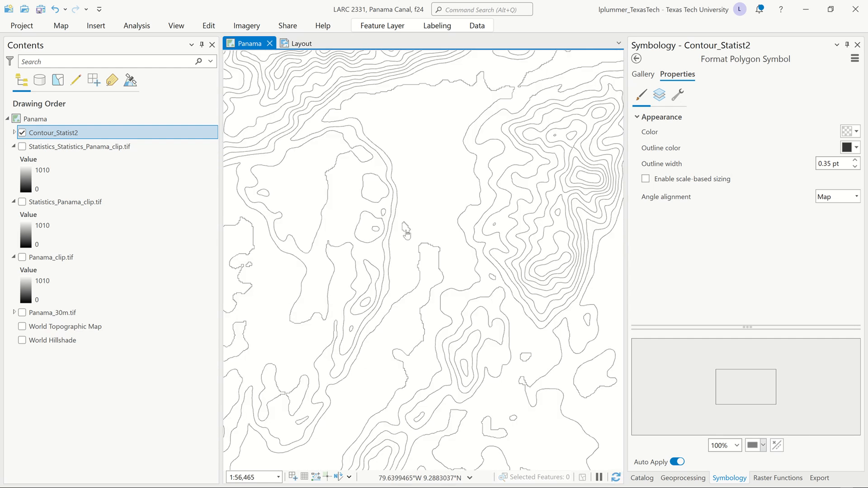
left_click_drag(391, 241, 512, 203)
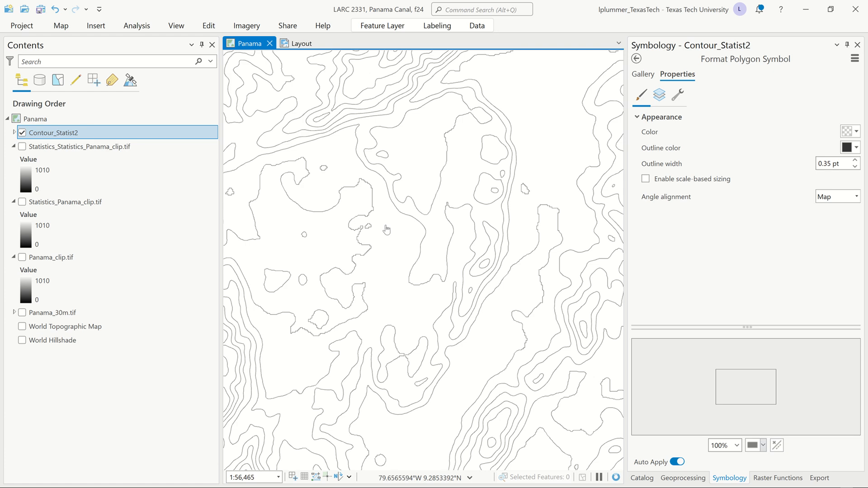
left_click_drag(387, 229, 527, 221)
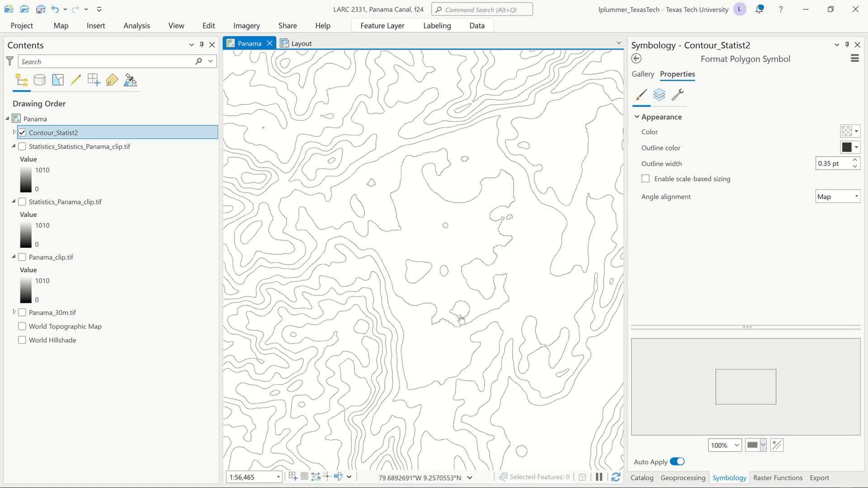
left_click_drag(461, 317, 356, 149)
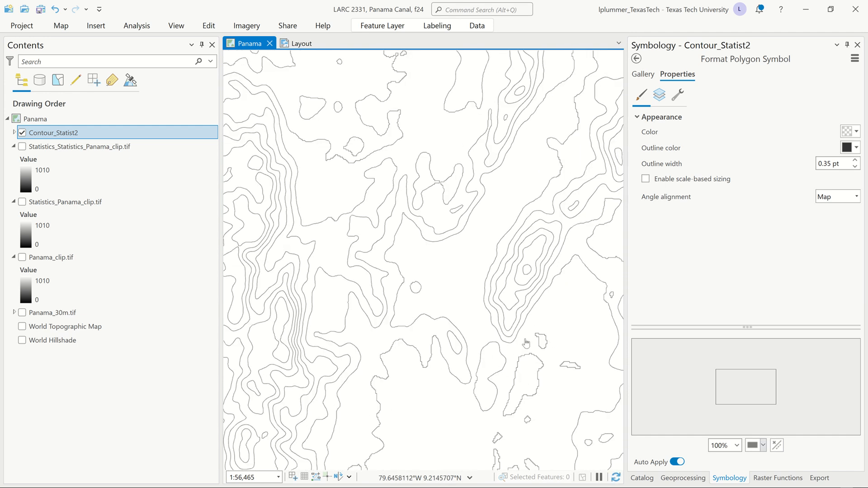
scroll(465, 336, "down", 5)
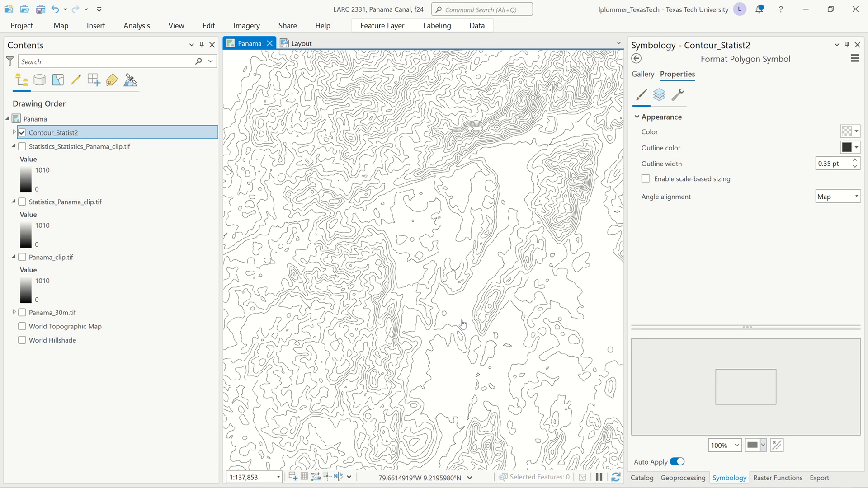
left_click_drag(429, 217, 473, 322)
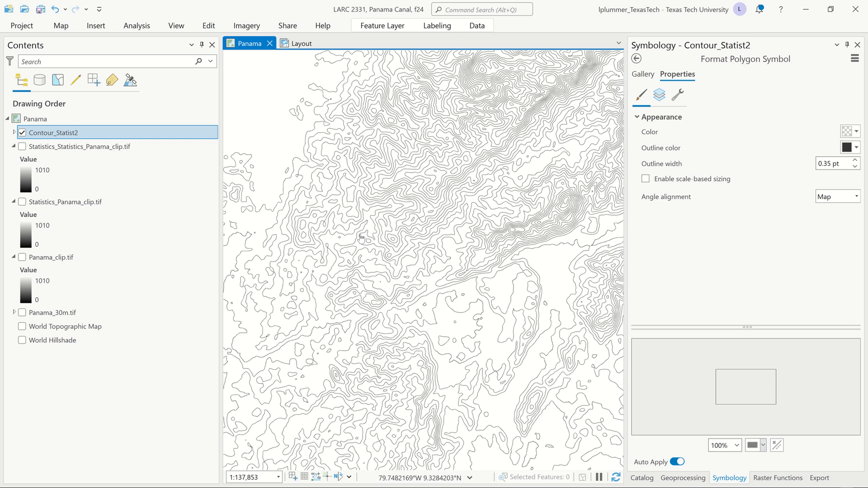
left_click_drag(376, 233, 484, 221)
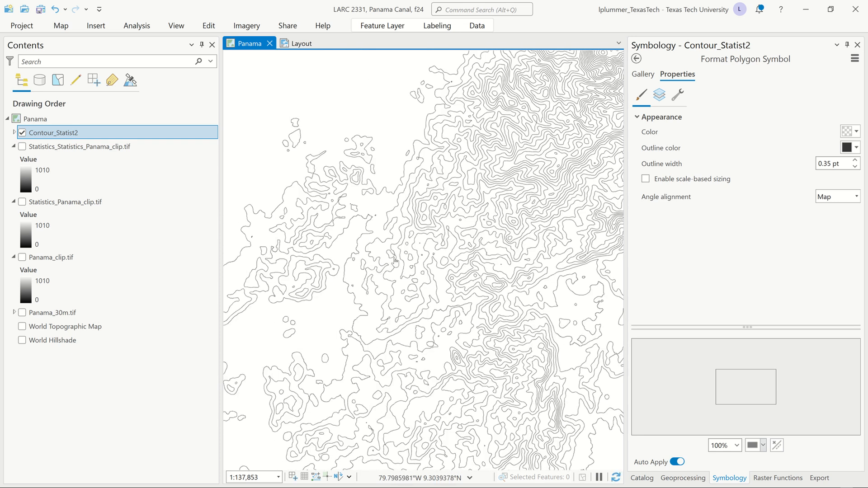
Step: Measure the area of the small elongated isolated contour by tracing a five-point polygon loosely around it with Measure Area
scroll(285, 339, "up", 4)
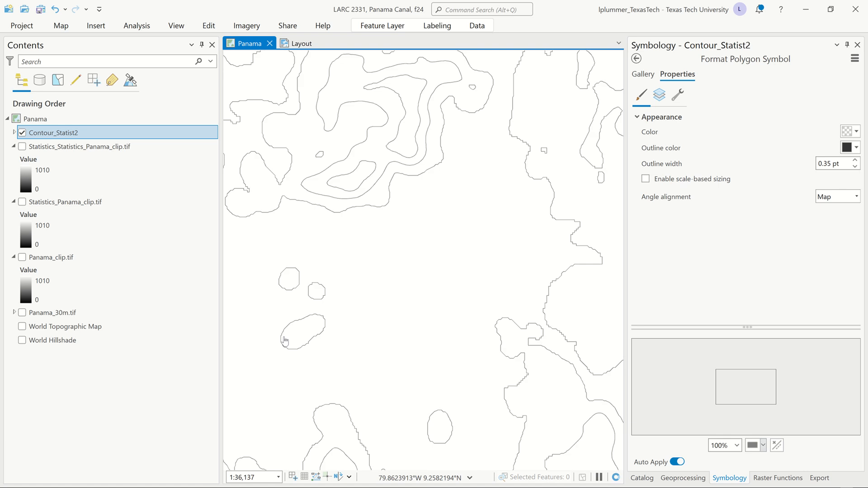
left_click_drag(284, 339, 375, 320)
scroll(371, 328, "up", 4)
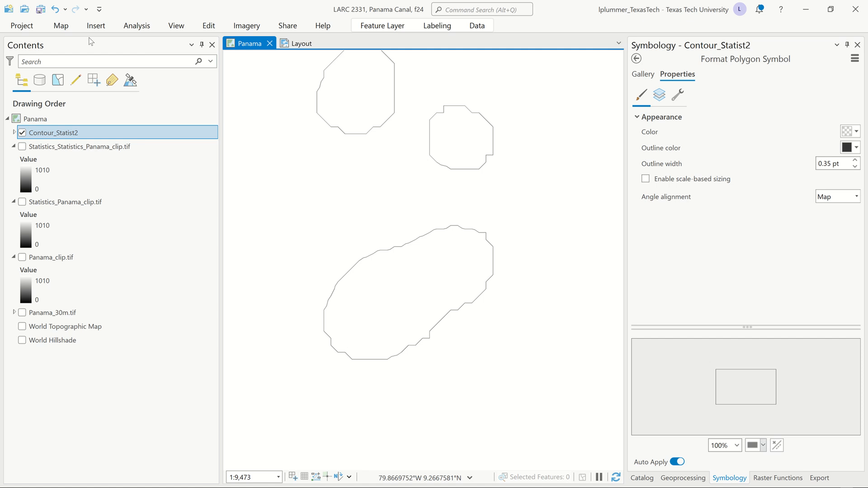
left_click(61, 26)
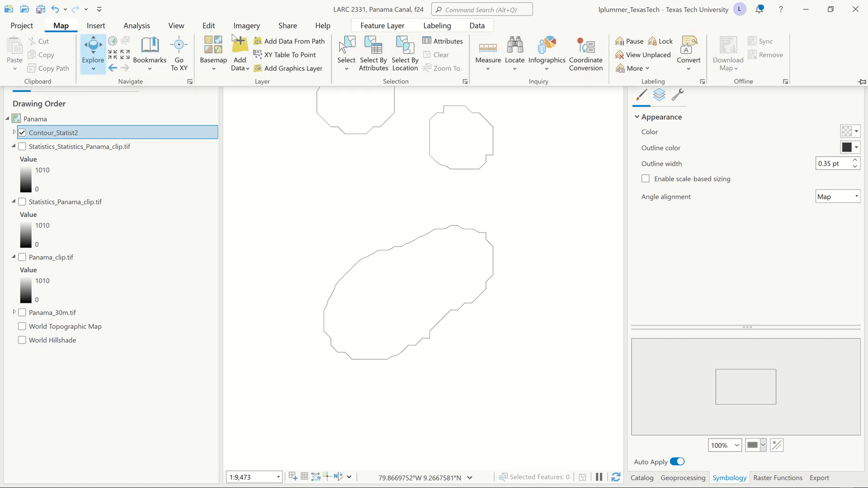
left_click(489, 65)
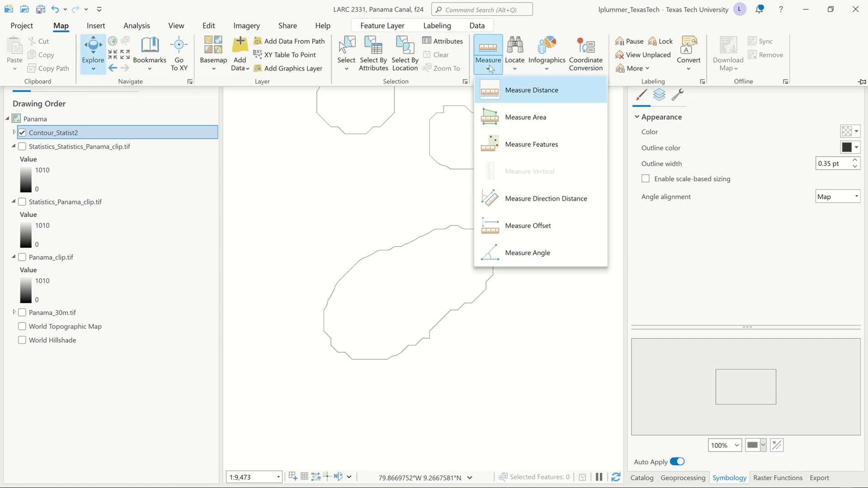
left_click(492, 118)
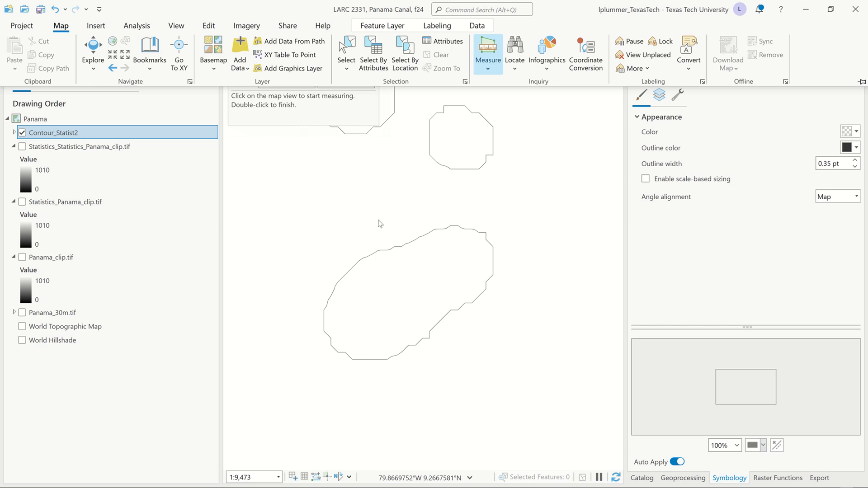
left_click(307, 278)
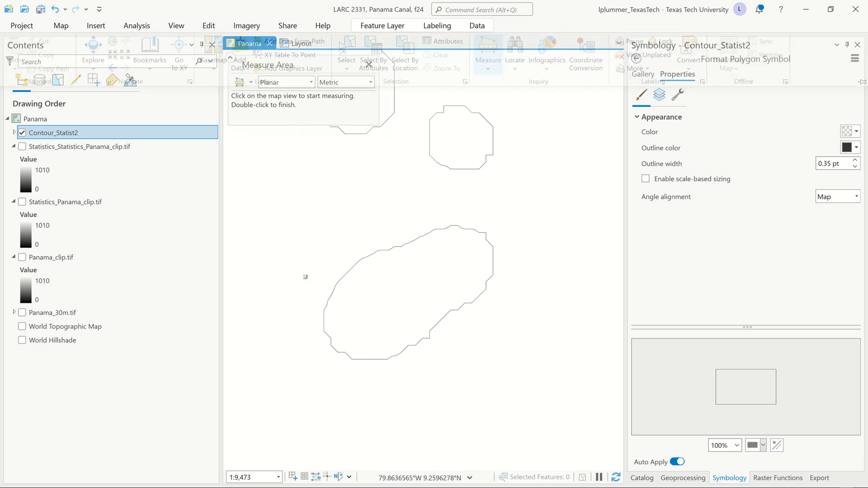
left_click(293, 299)
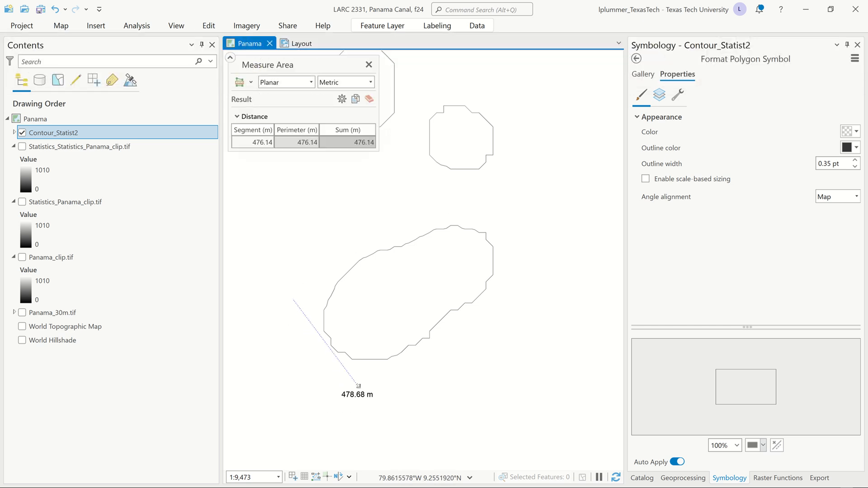
left_click(358, 384)
left_click(538, 291)
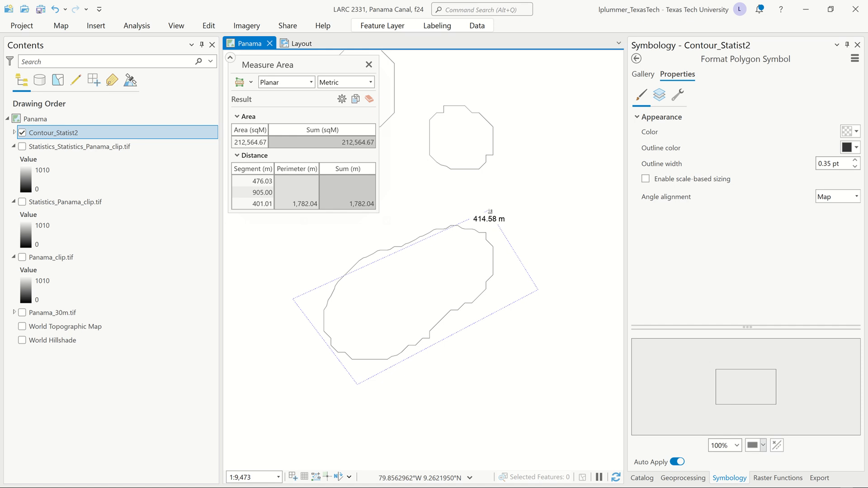
left_click(490, 208)
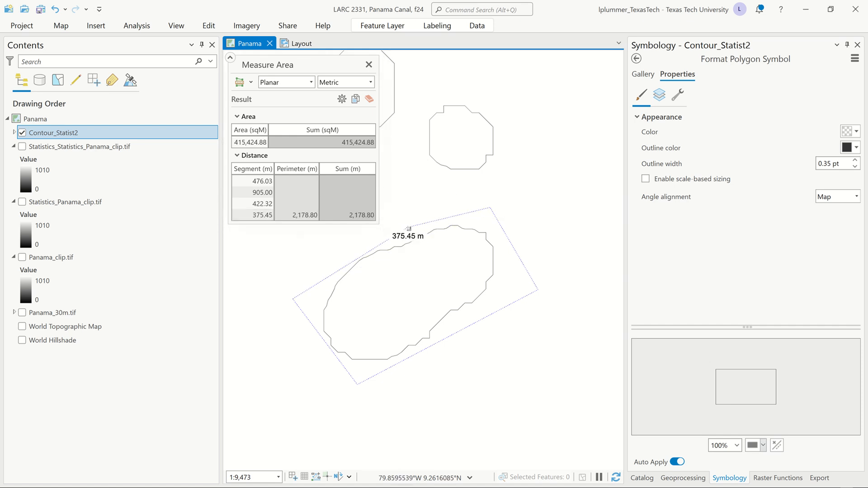
double_click(409, 228)
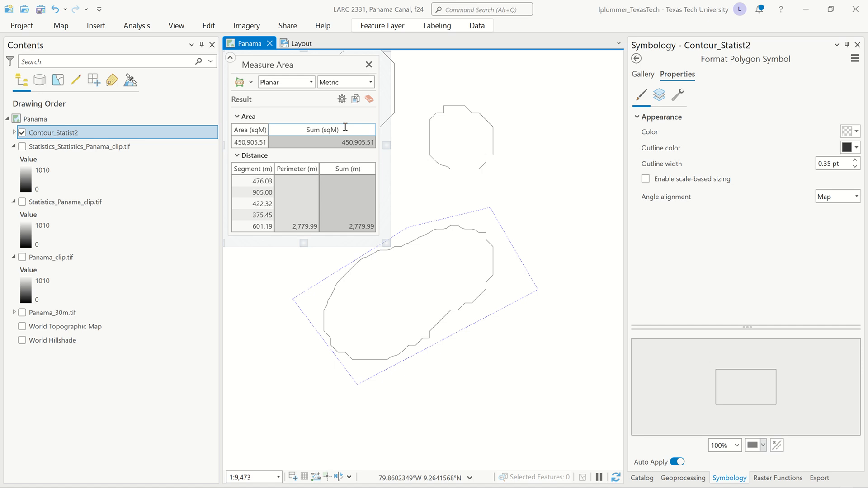
Step: Report the measured contour area in Square Miles, then close Measure Area
left_click(346, 128)
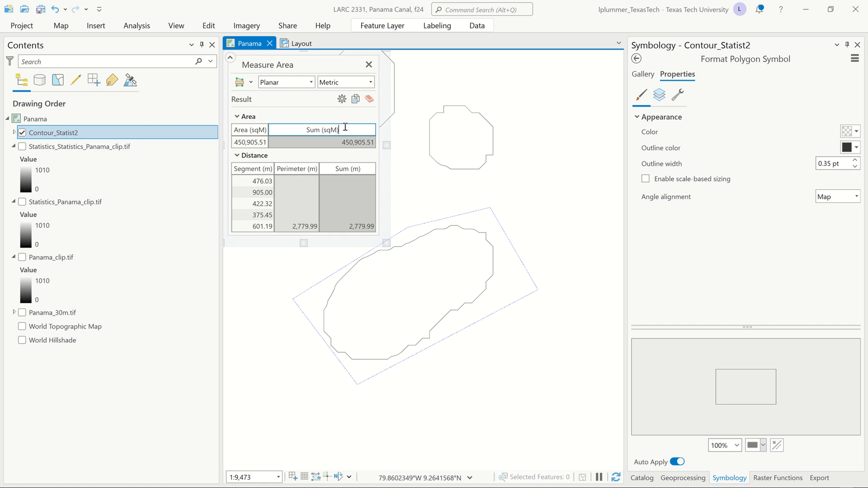
left_click(371, 83)
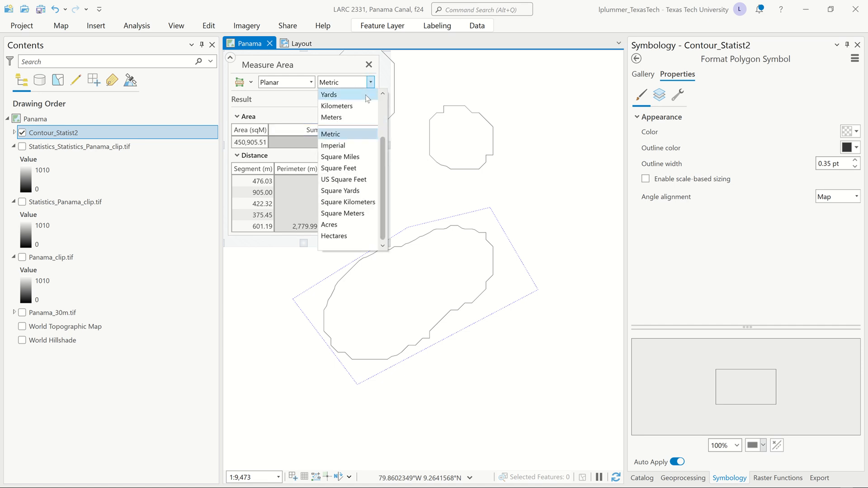
left_click(356, 158)
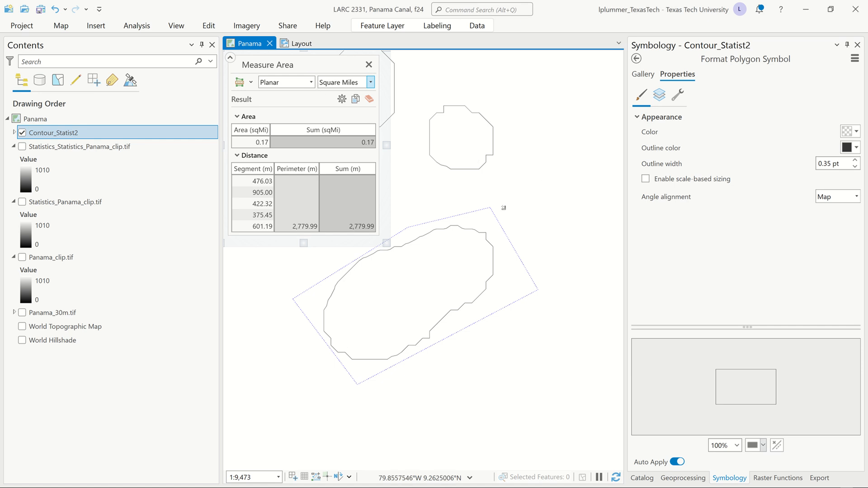
left_click_drag(503, 207, 563, 230)
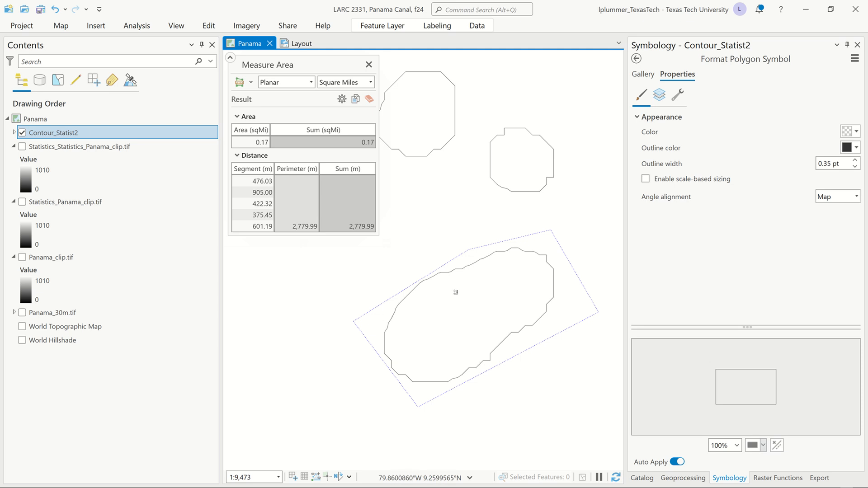
scroll(456, 292, "down", 4)
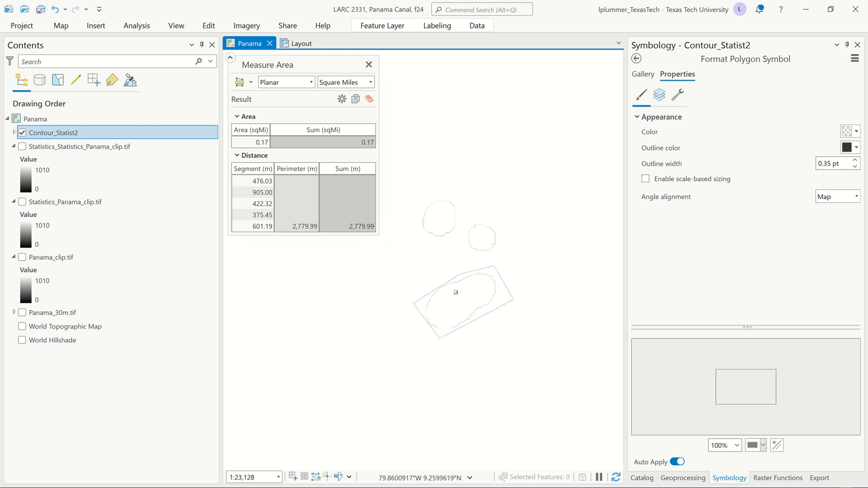
left_click(368, 66)
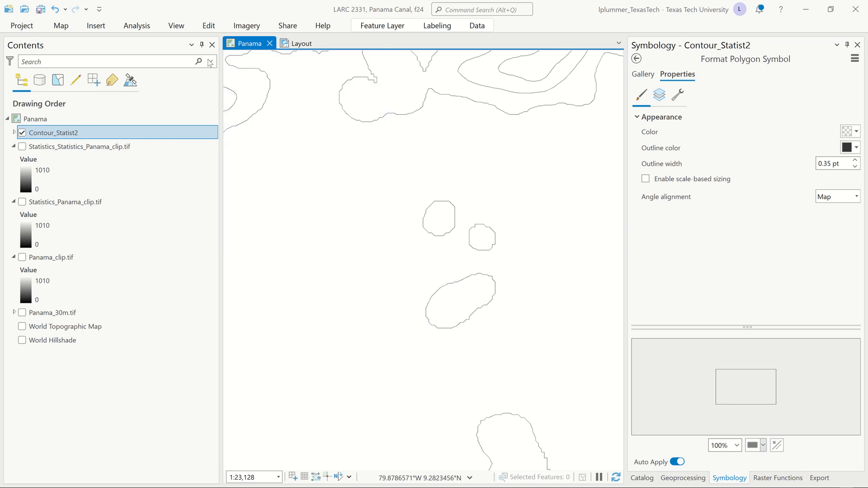
Step: Search the geoprocessing tools for "el" and open Eliminate Polygon Part from Data Management Tools
left_click(136, 28)
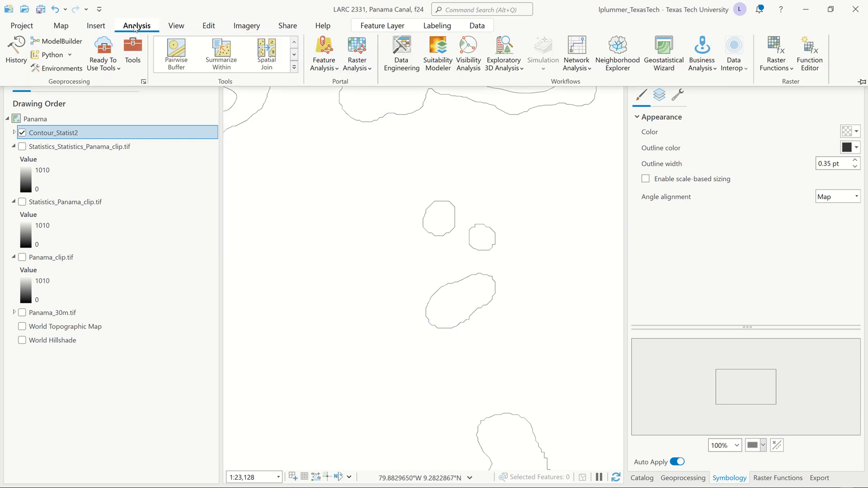
left_click(135, 49)
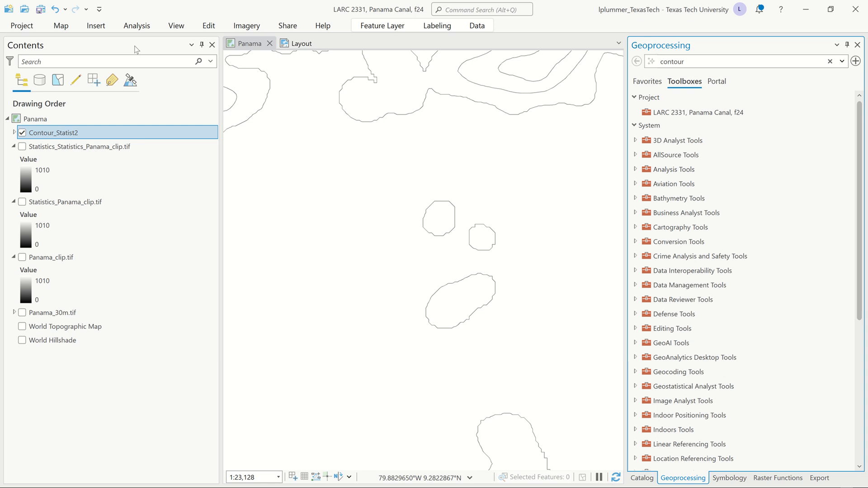
left_click_drag(722, 65, 579, 53)
type("el")
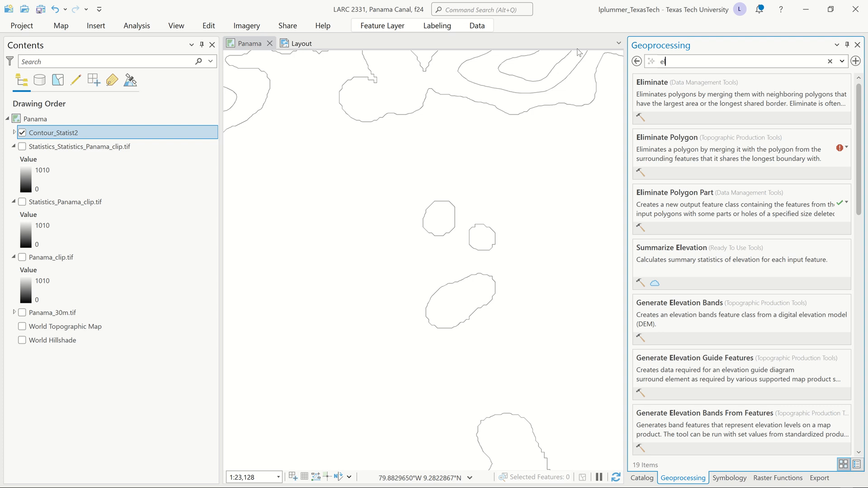
right_click(666, 196)
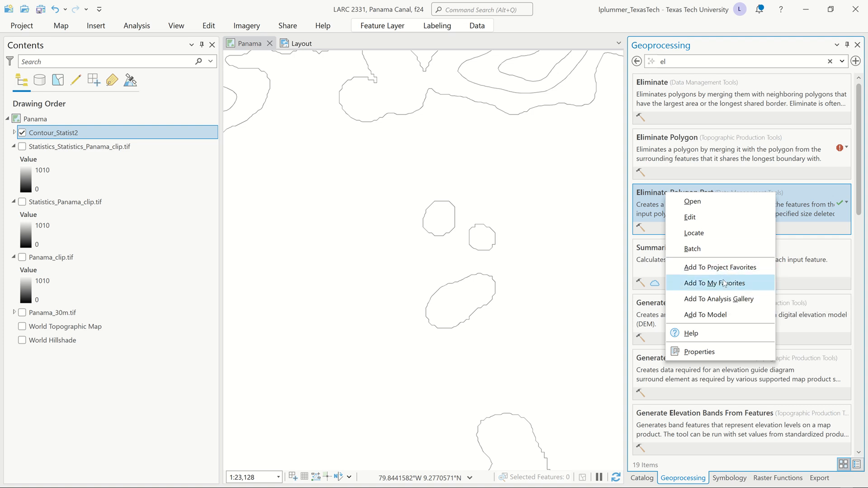
left_click(643, 194)
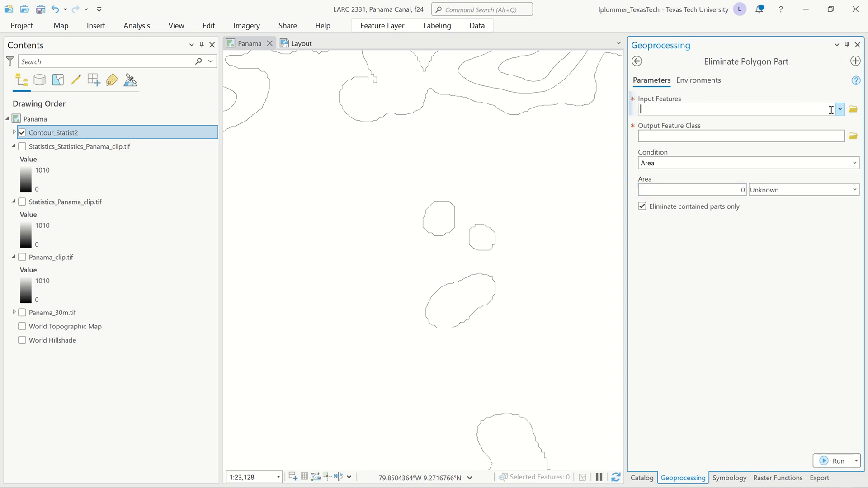
Step: Set Eliminate Polygon Part to process Contour_Statist2 with an area of 0.25 Square US Survey Miles, without limiting it to contained parts
left_click(840, 109)
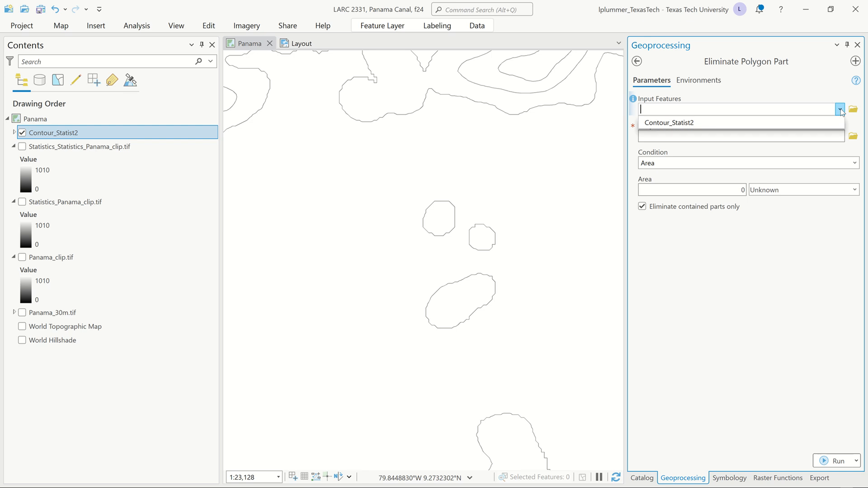
left_click(809, 120)
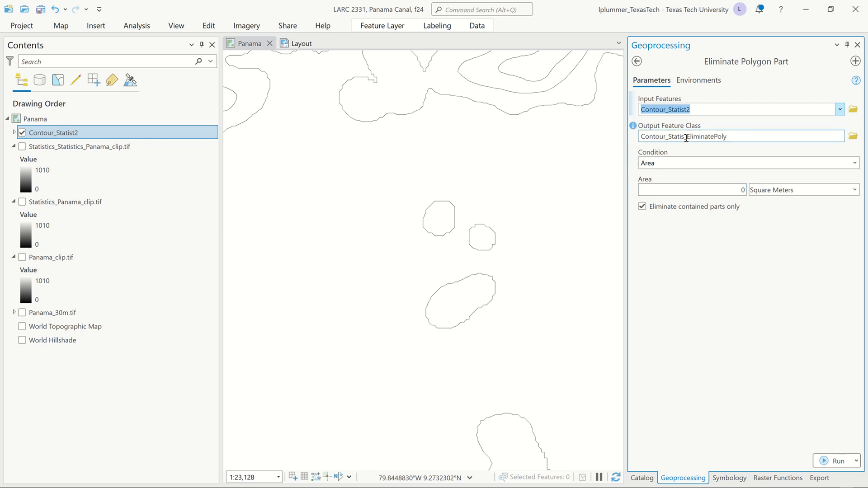
left_click(725, 190)
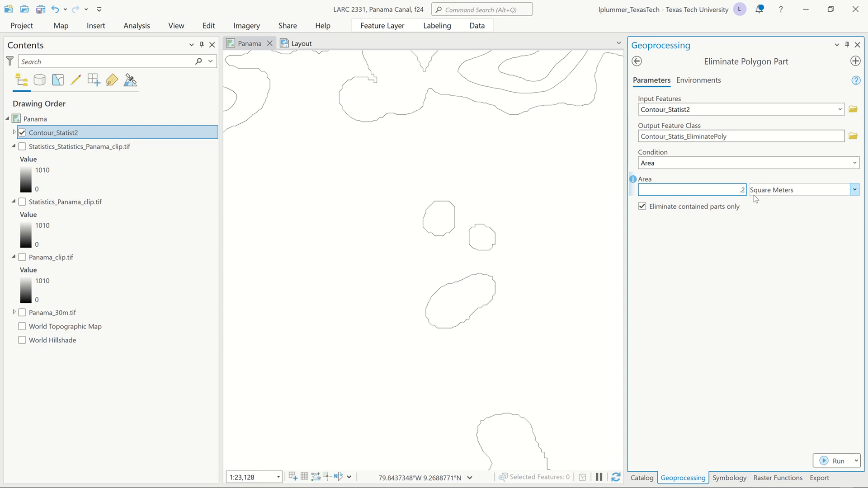
left_click(854, 190)
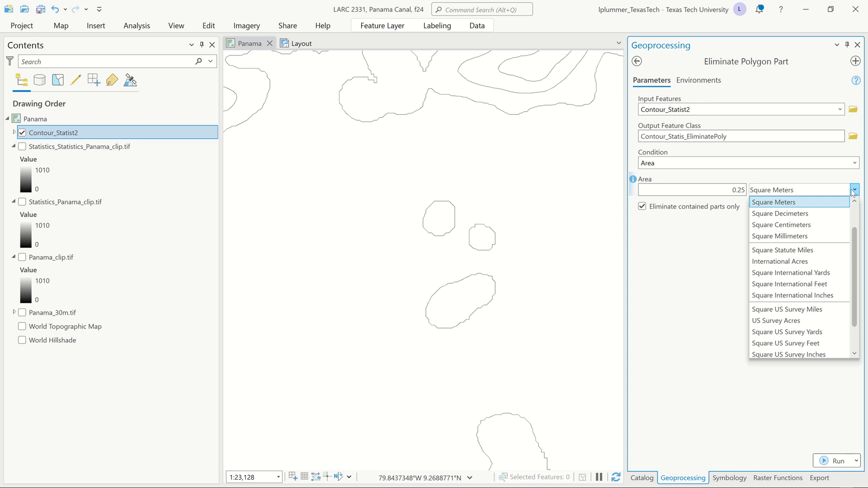
left_click(796, 309)
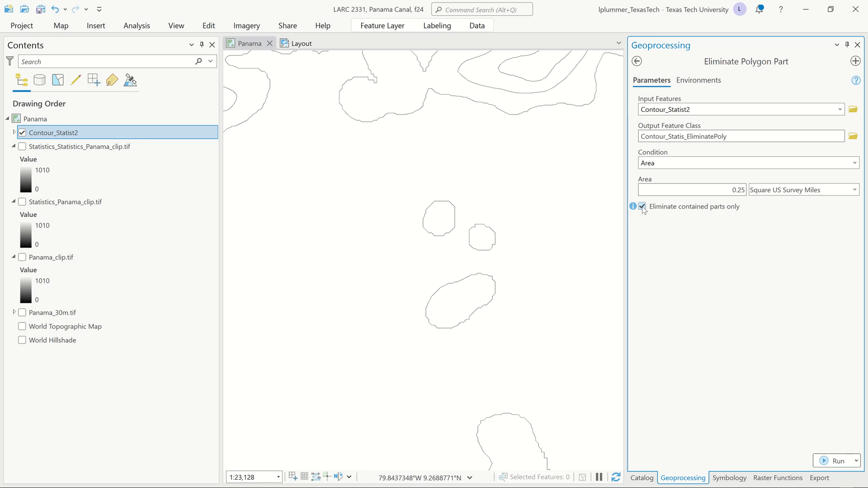
Step: Set the tool's output coordinate system to PANAMA_ITRF08_UTM_18N and run Eliminate Polygon Part
left_click(701, 82)
left_click(766, 124)
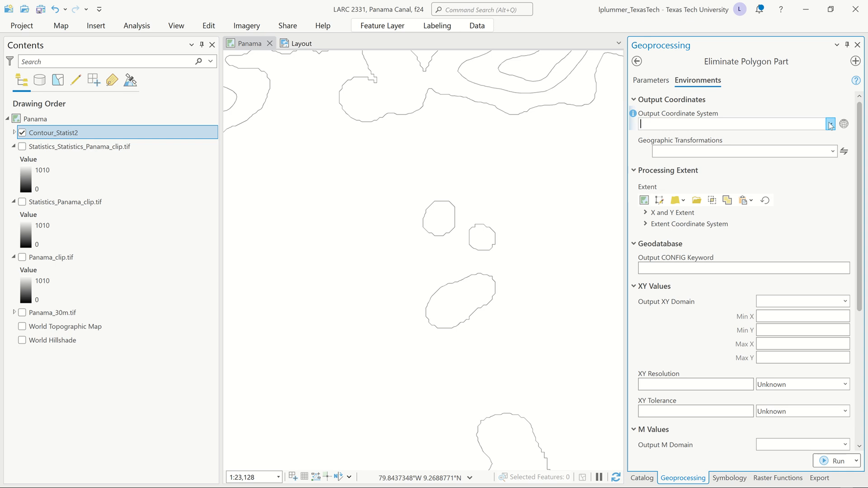
left_click(731, 138)
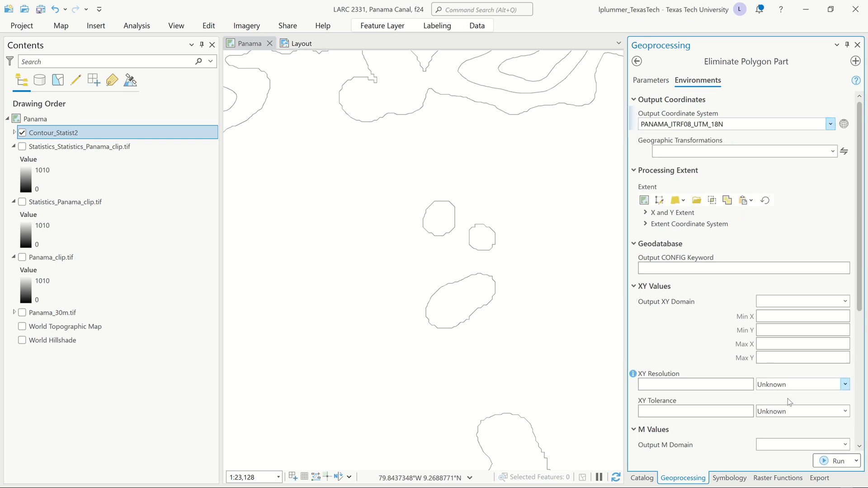
left_click(825, 461)
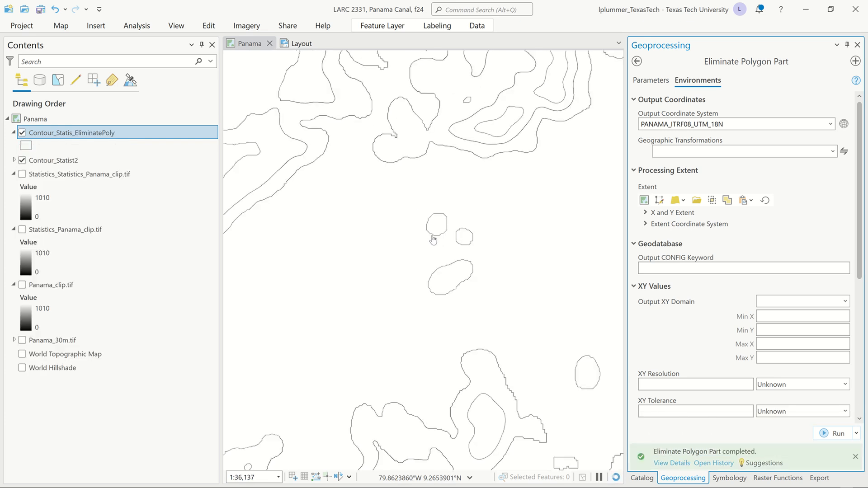
Step: Hide Contour_Statist2 and compare it with Contour_Statis_EliminatePoly at several scales by toggling its visibility
left_click(22, 161)
scroll(473, 285, "down", 4)
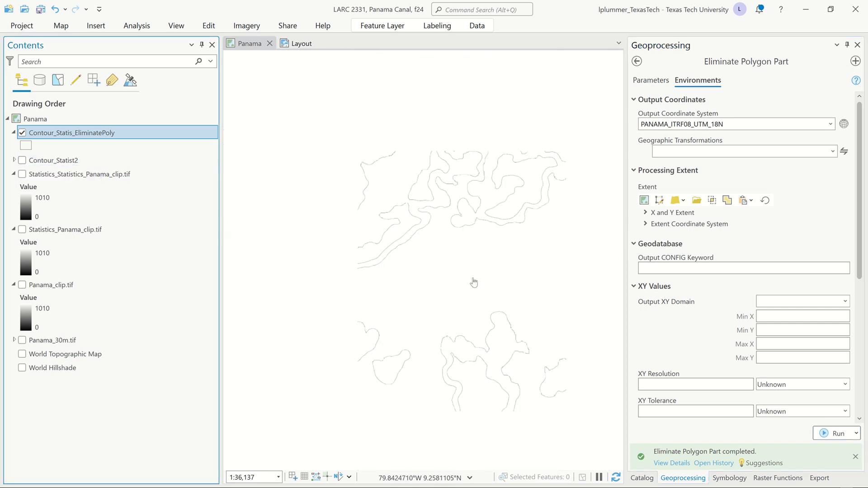
scroll(389, 253, "down", 3)
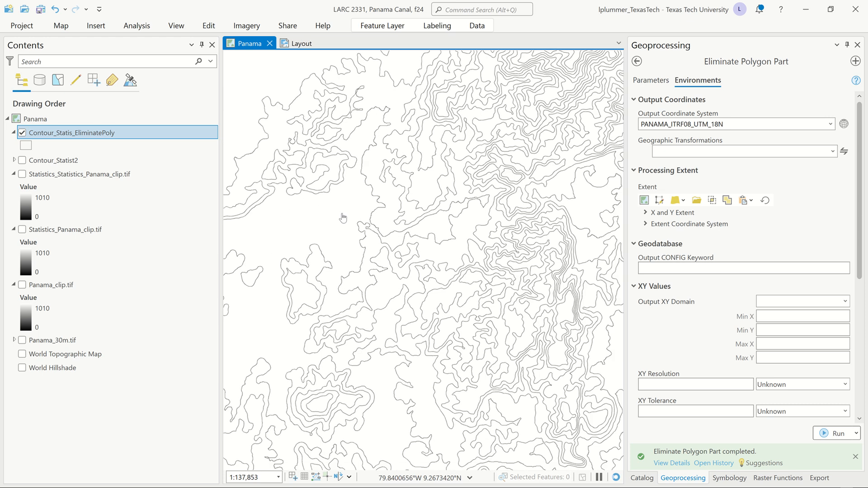
scroll(365, 243, "up", 3)
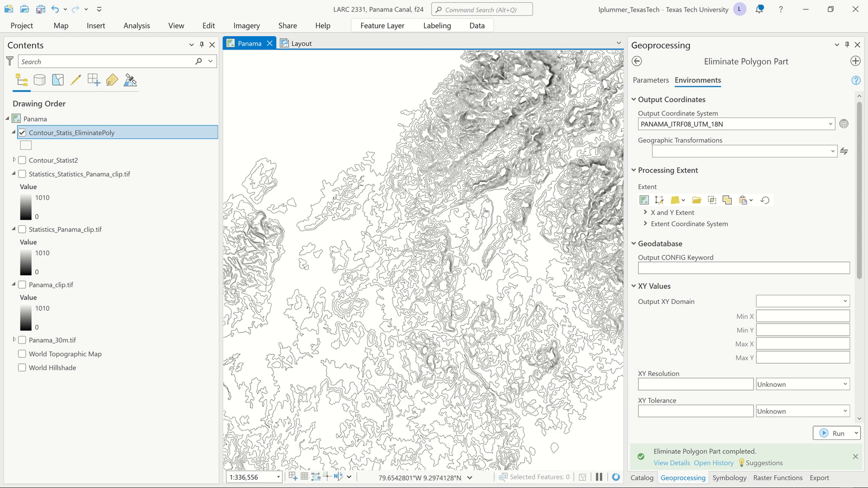
left_click(22, 160)
left_click(22, 161)
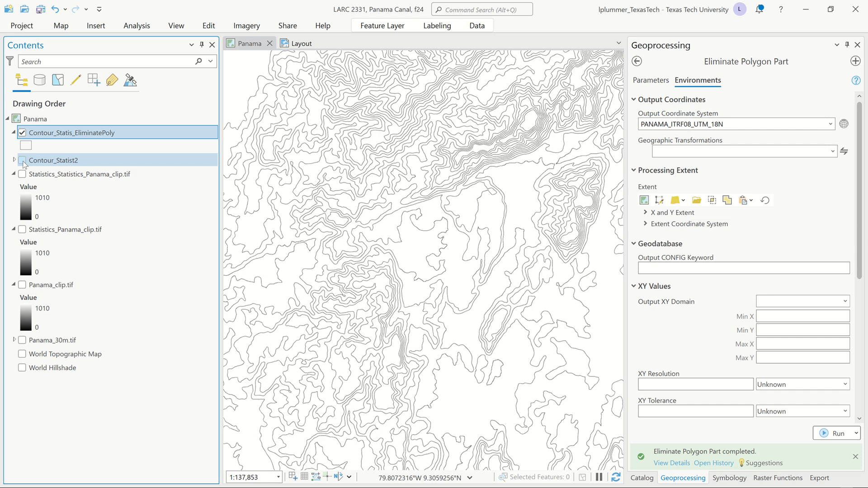
left_click(22, 161)
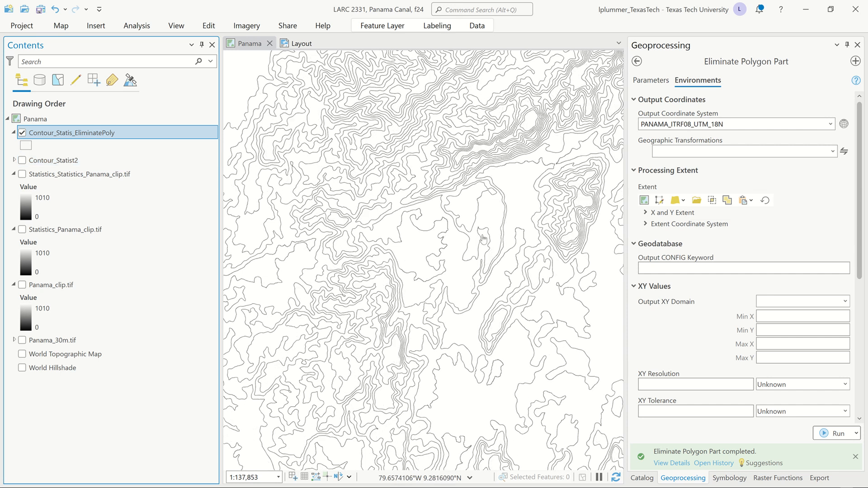
scroll(484, 234, "down", 5)
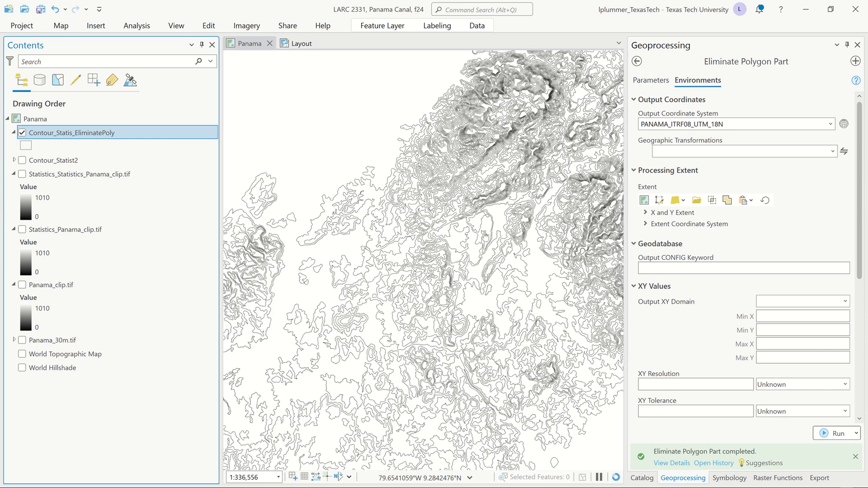
scroll(485, 235, "down", 2)
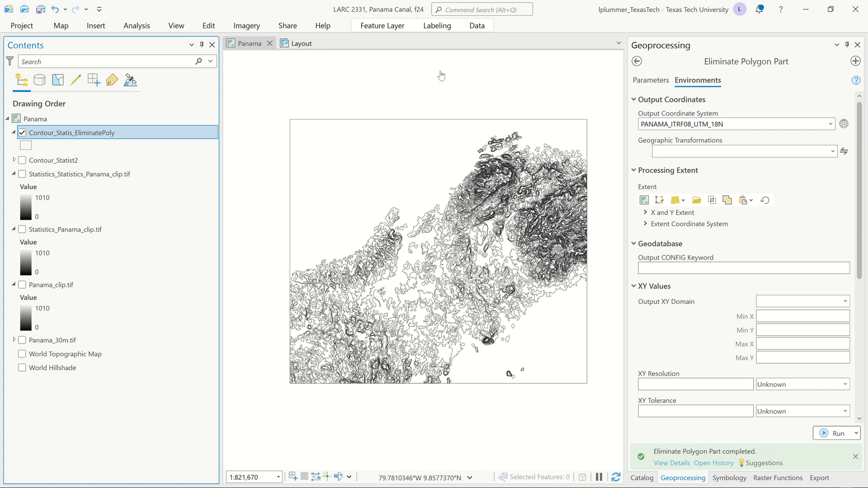
Step: Save the project from the layout and remove Contour_Statist2, both Statistics rasters and Panama_clip.tif from the Panama map
left_click(303, 47)
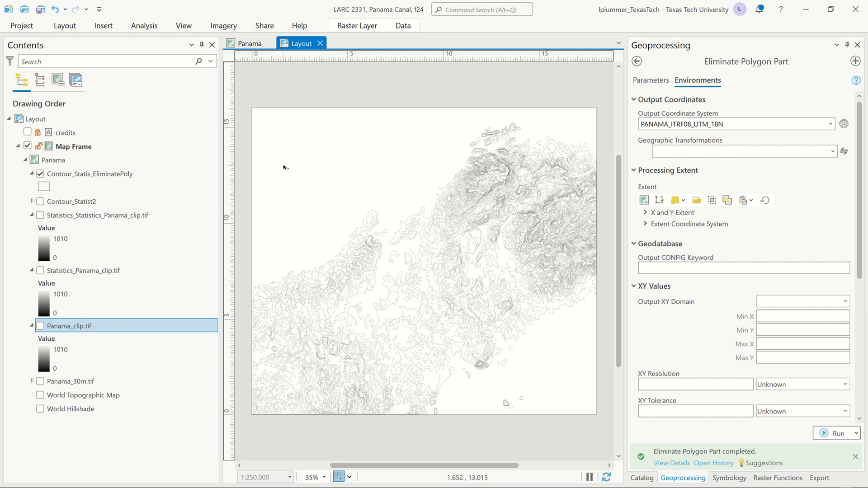
key("ctrl+s")
left_click(97, 199)
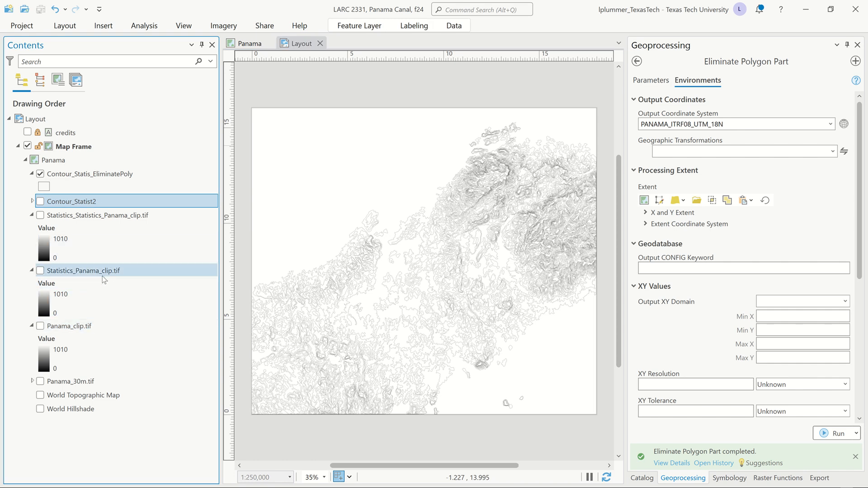
left_click(89, 327, "shift")
right_click(89, 327)
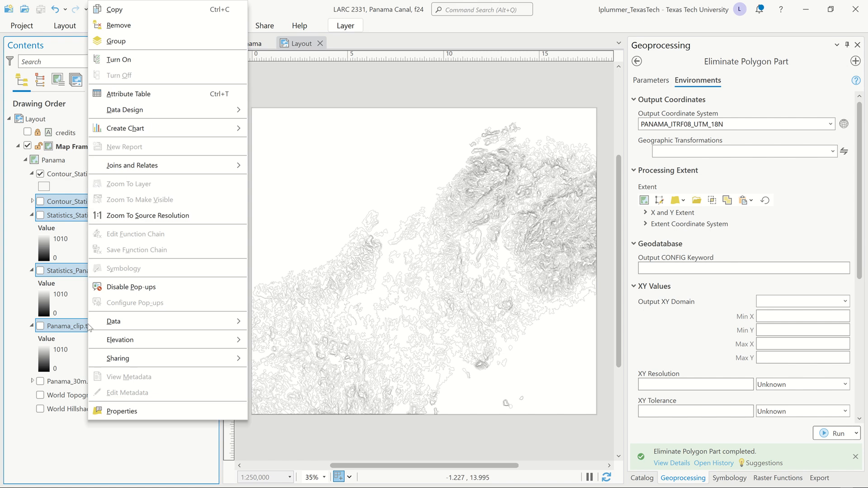
left_click(142, 25)
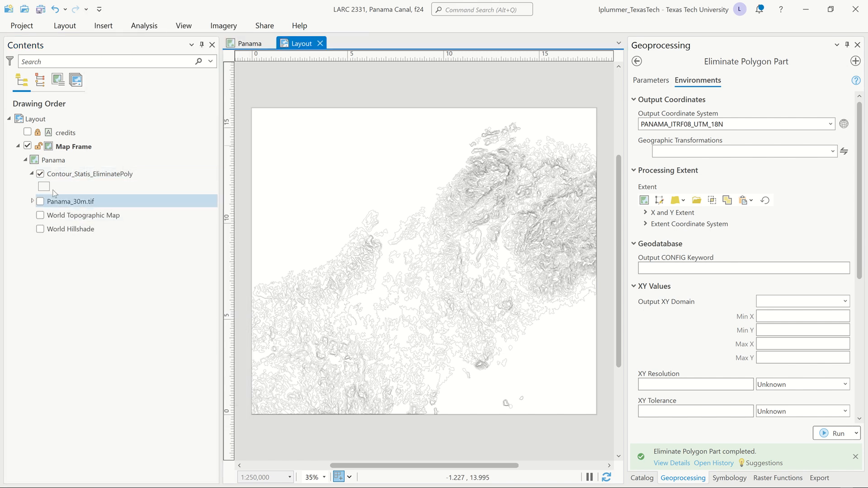
right_click(75, 175)
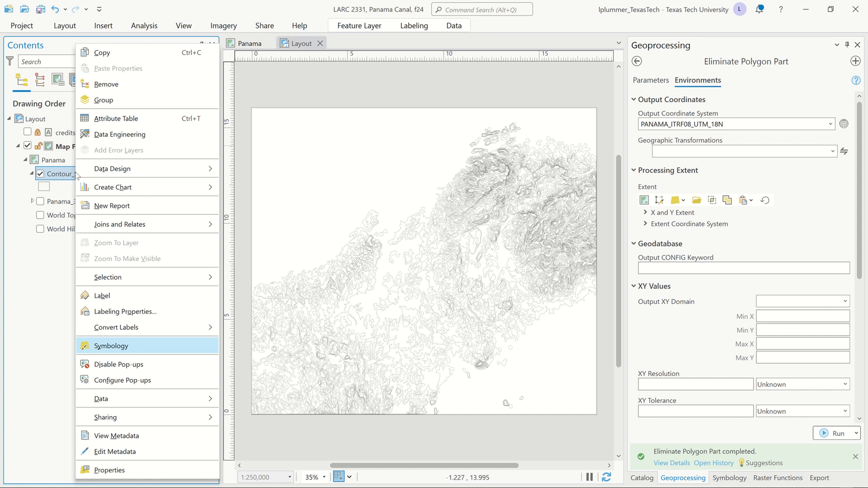
left_click(49, 270)
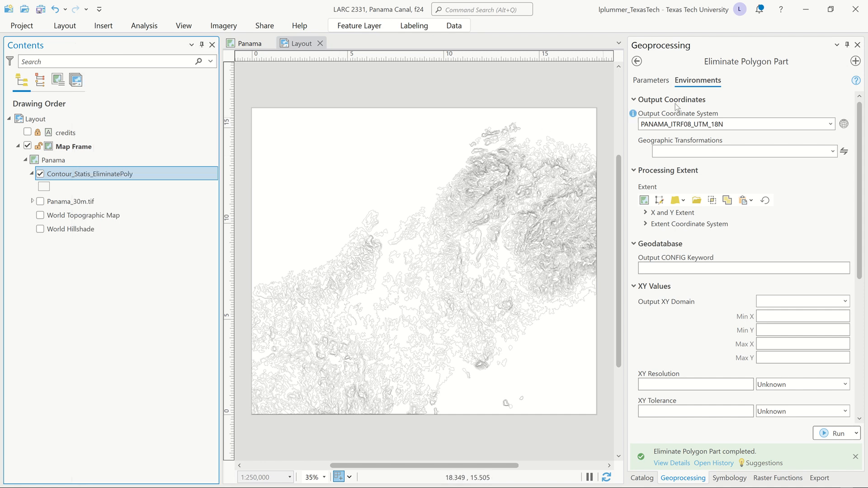
Step: Search the portal's Living Atlas content for "paper cut"
left_click(640, 479)
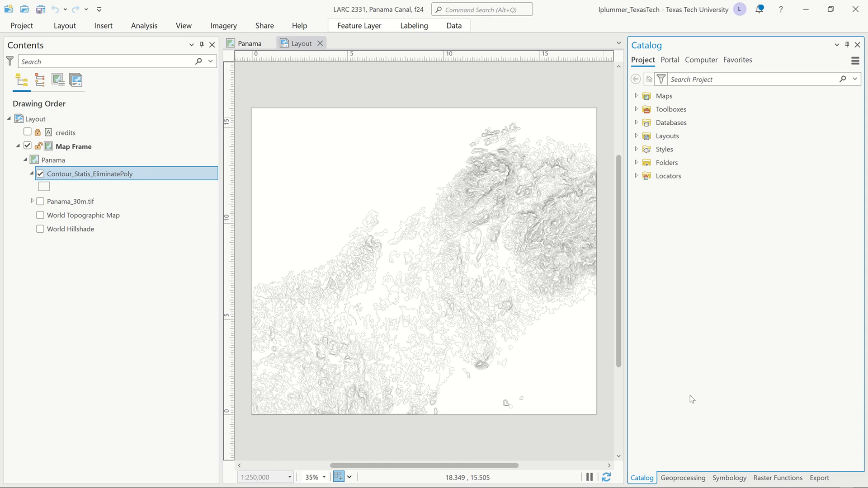
left_click(673, 60)
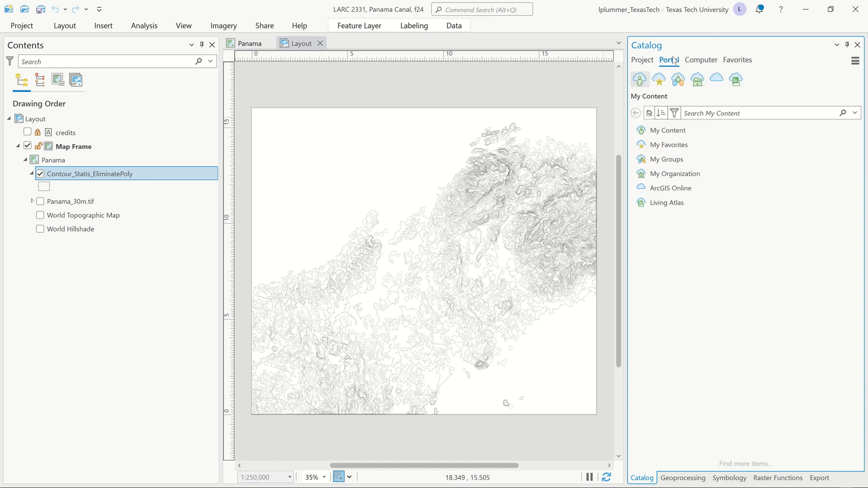
left_click(737, 80)
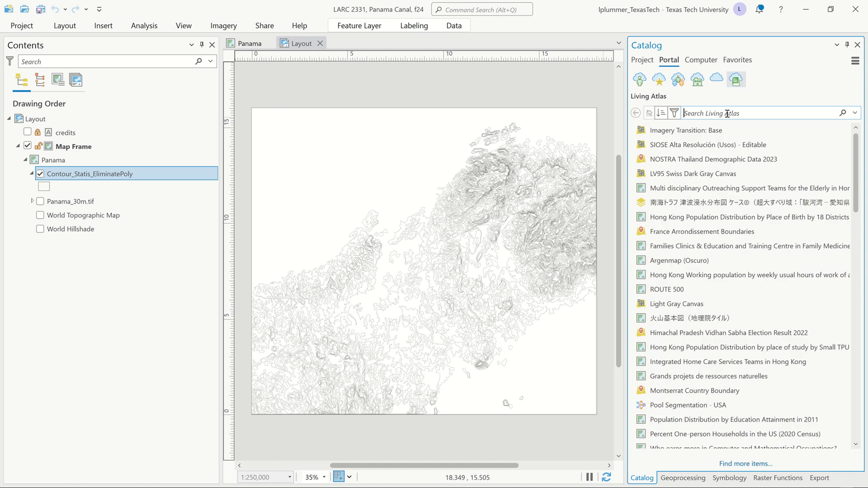
type("pape")
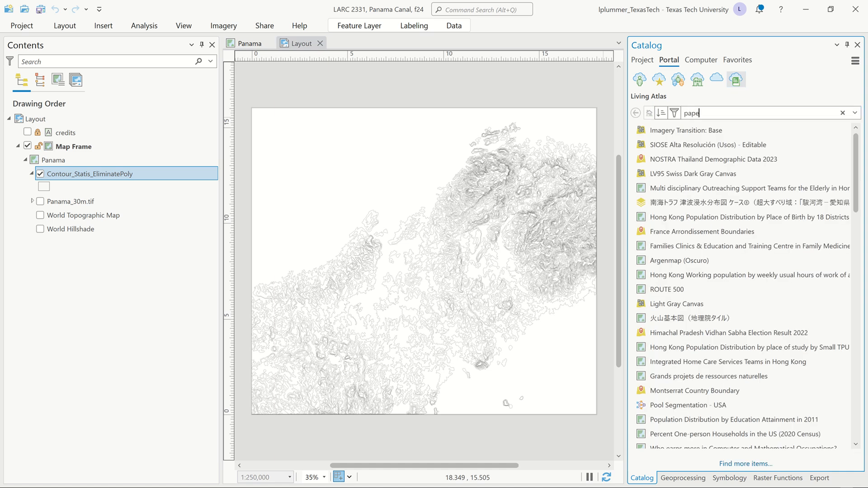
type("r cut")
key("Return")
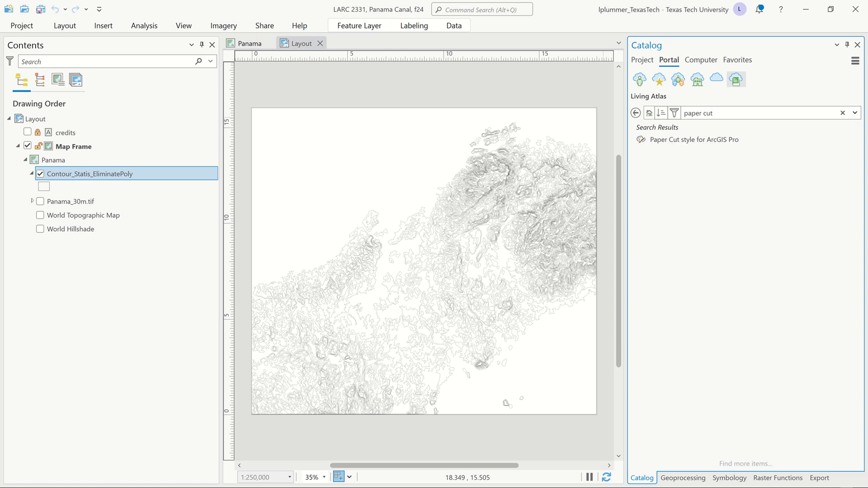
Step: Add the Paper Cut style for ArcGIS Pro to the project, overwriting the existing file and upgrading the style
left_click(723, 138)
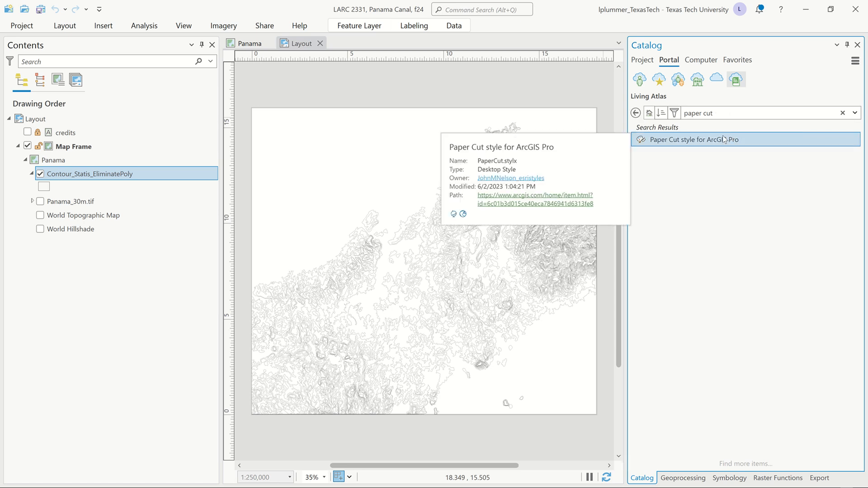
right_click(723, 138)
left_click(740, 146)
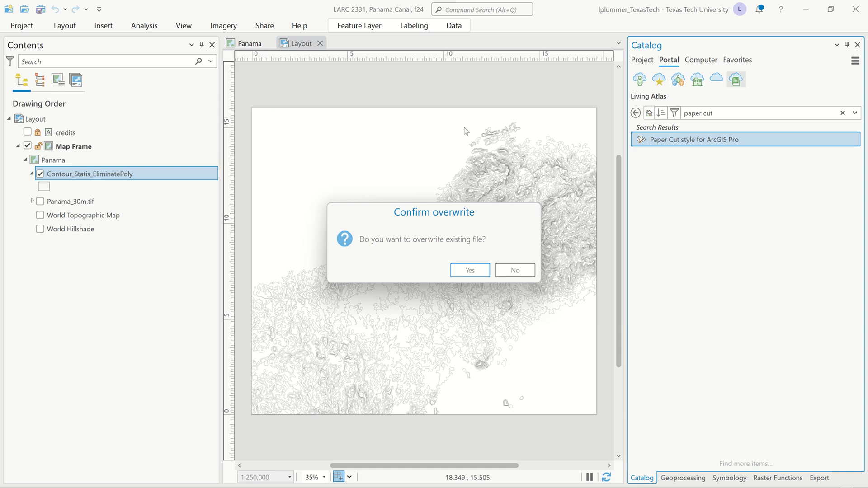
left_click(473, 270)
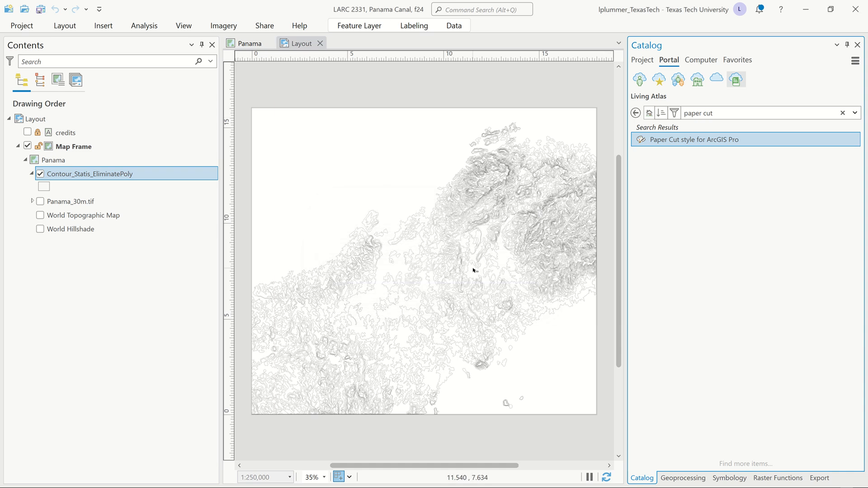
right_click(701, 141)
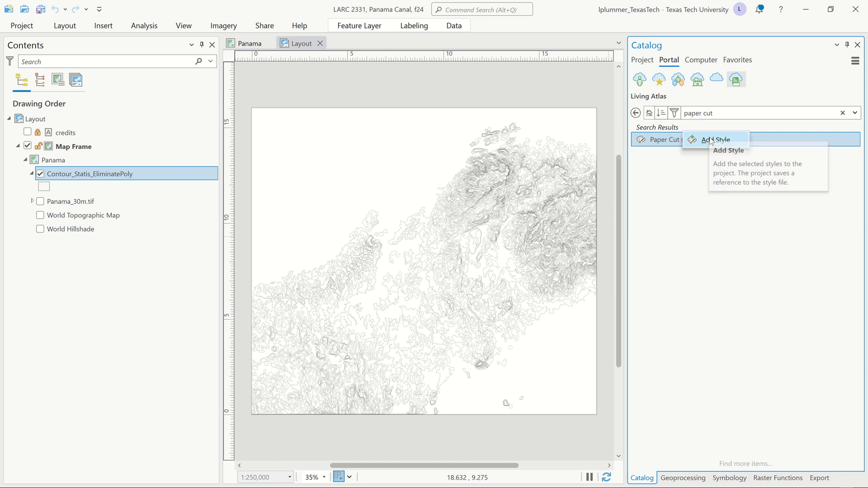
left_click(716, 140)
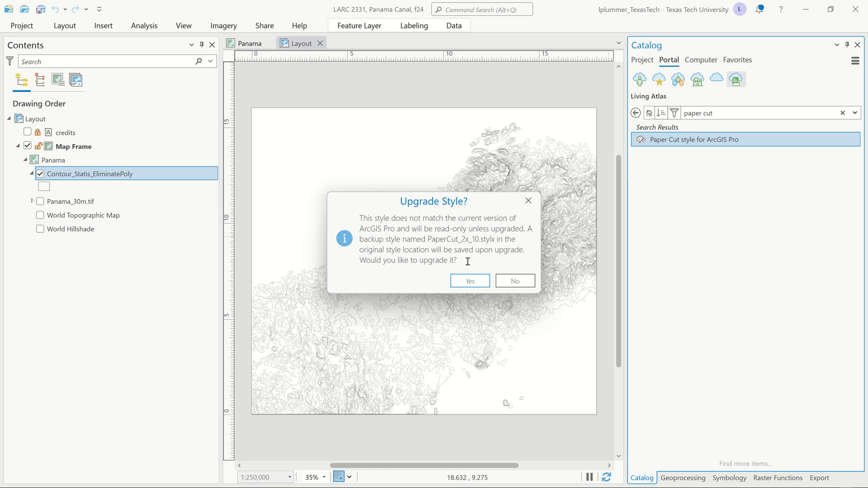
left_click(466, 281)
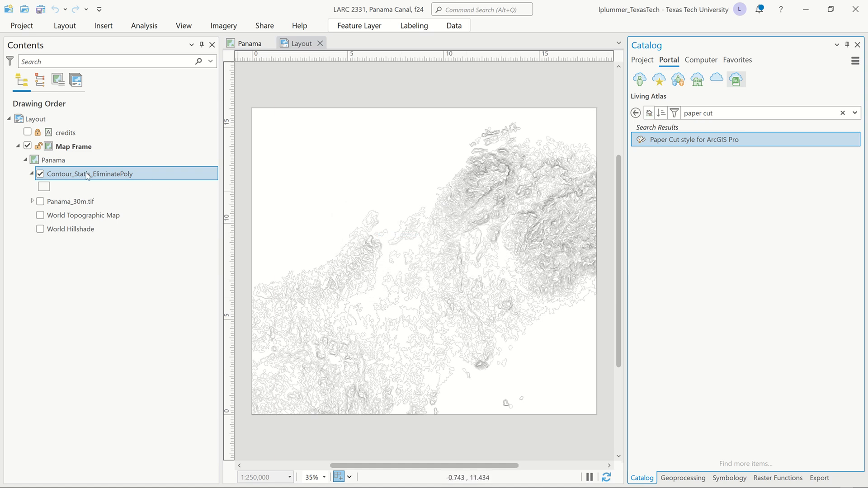
Step: Symbolize Contour_Statis_EliminatePoly with Graduated Colors in 32 classes
right_click(88, 176)
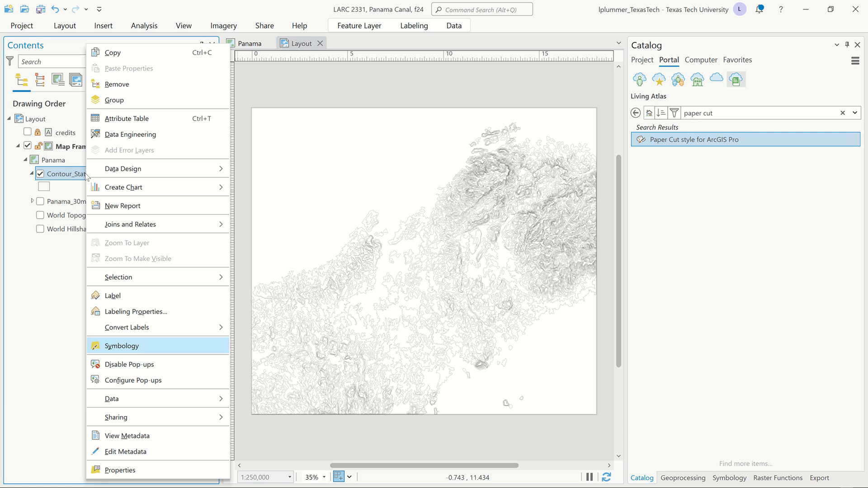
left_click(121, 346)
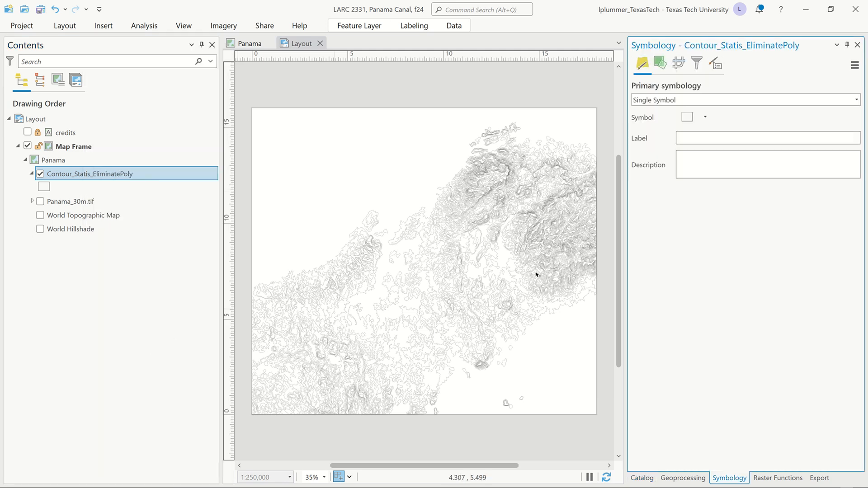
left_click(857, 100)
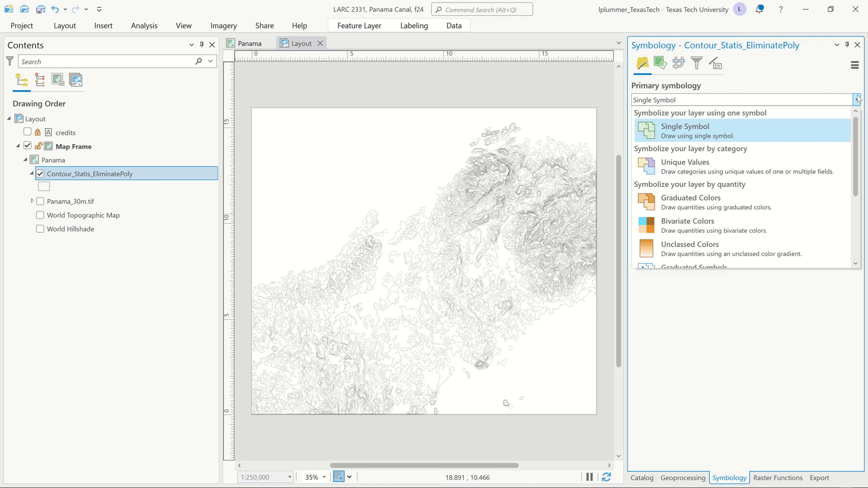
left_click(707, 201)
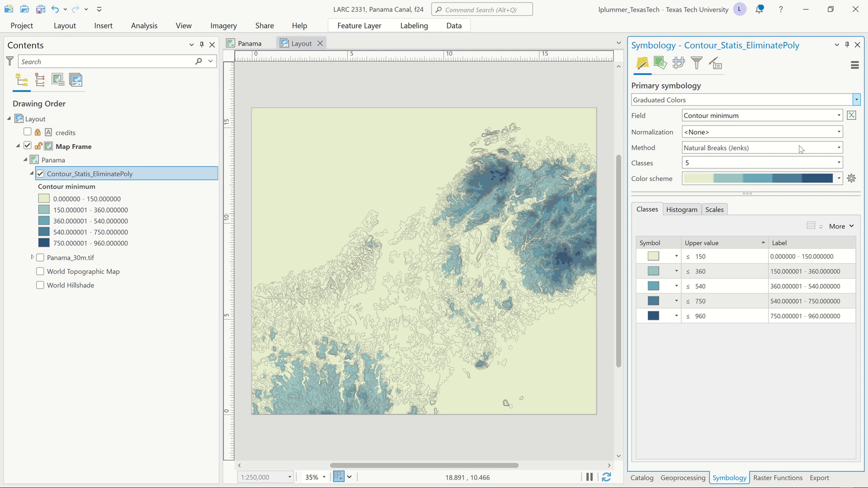
left_click(839, 163)
scroll(719, 280, "down", 5)
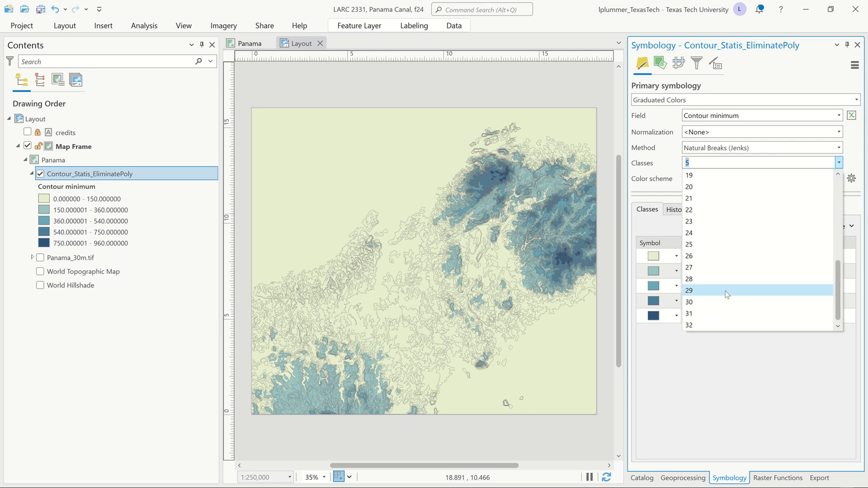
left_click(696, 324)
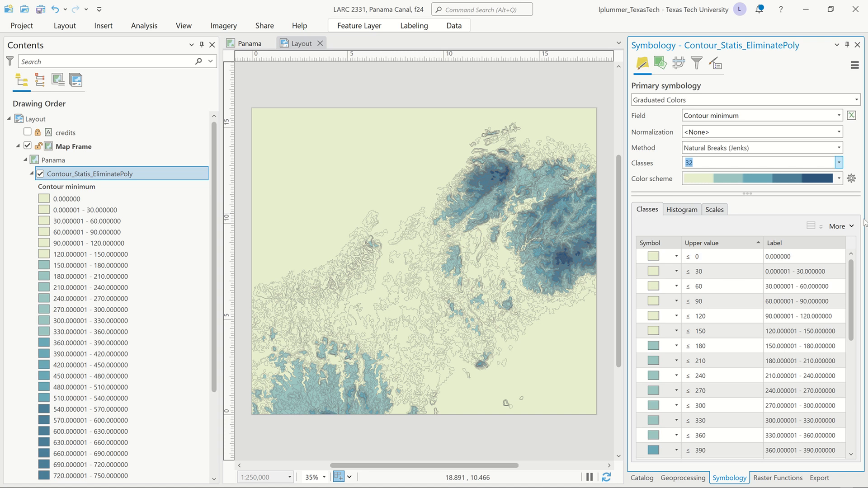
Step: Format all class symbols of the contour layer with the PaperCut symbol and return to the primary symbology
left_click(844, 226)
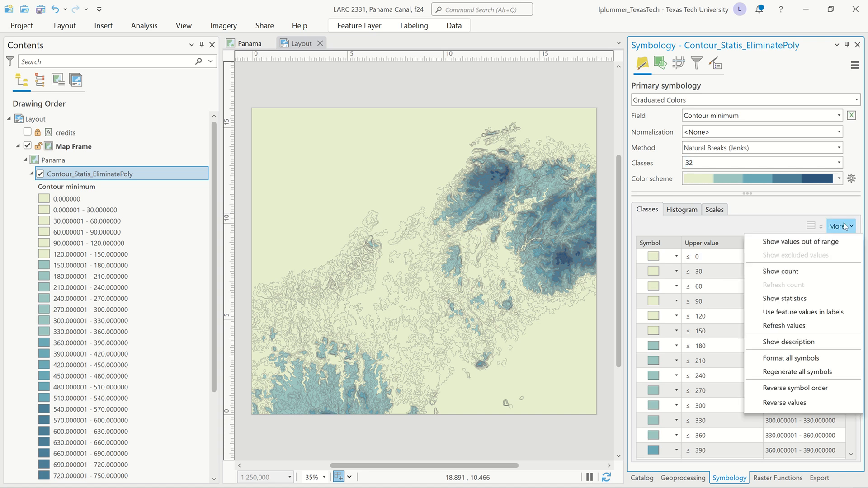
left_click(796, 358)
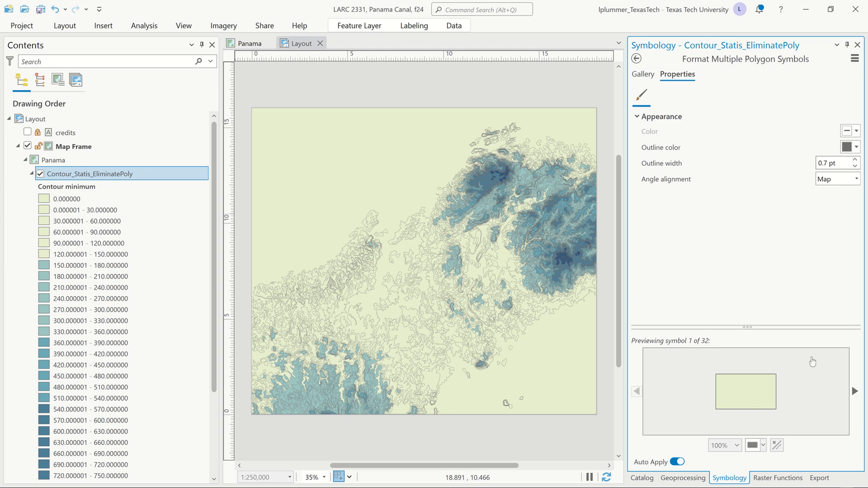
left_click(646, 75)
left_click(652, 323)
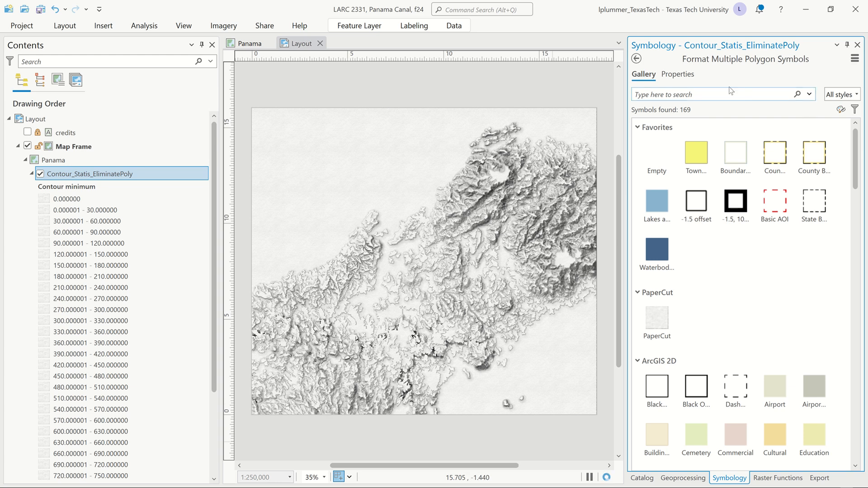
left_click(637, 59)
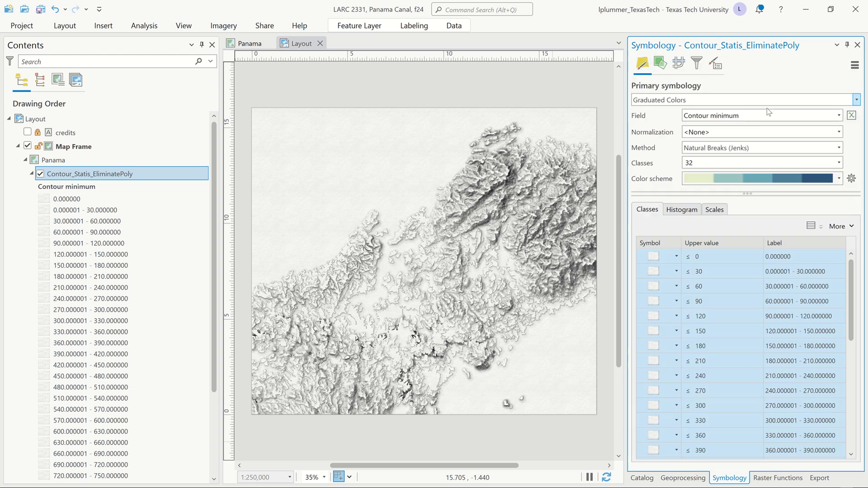
Step: Show the color scheme names and apply the Hydrology Transparent scheme to the PaperCut contour classes
left_click(839, 180)
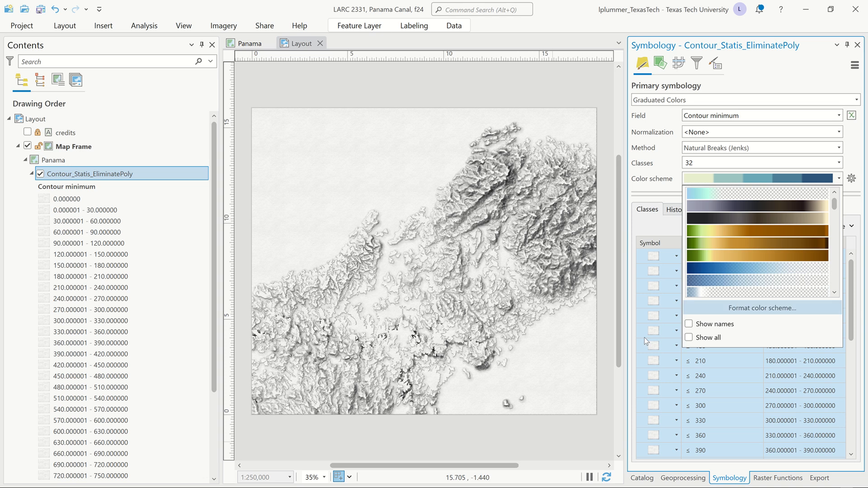
left_click(689, 324)
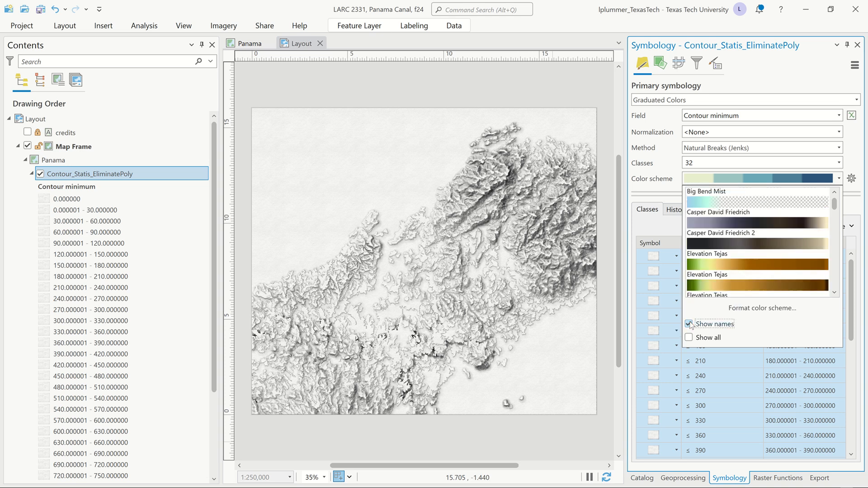
scroll(767, 246, "down", 3)
scroll(767, 248, "down", 5)
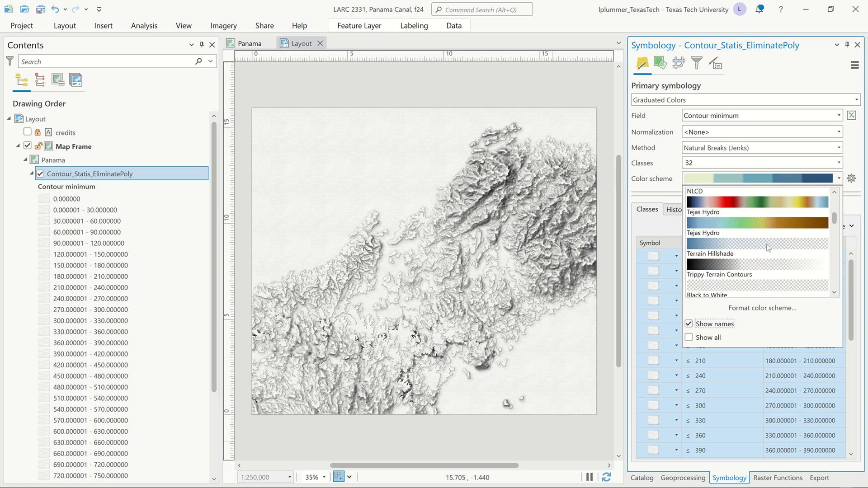
scroll(768, 246, "down", 2)
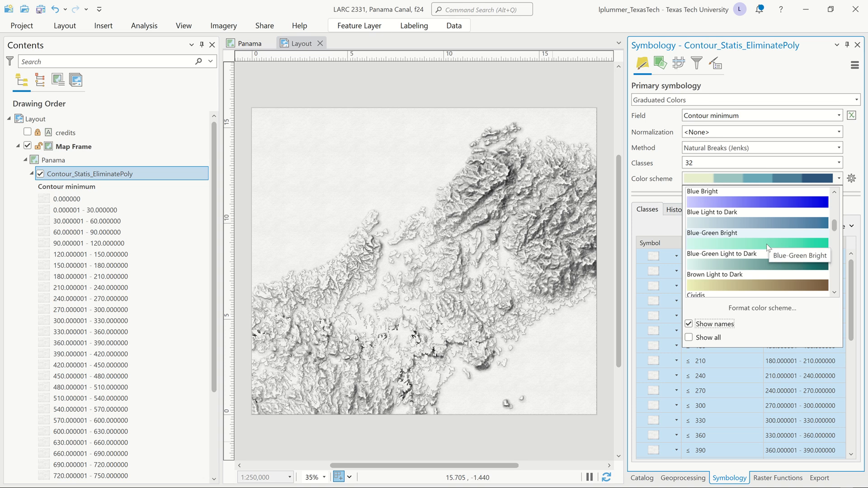
scroll(768, 246, "down", 6)
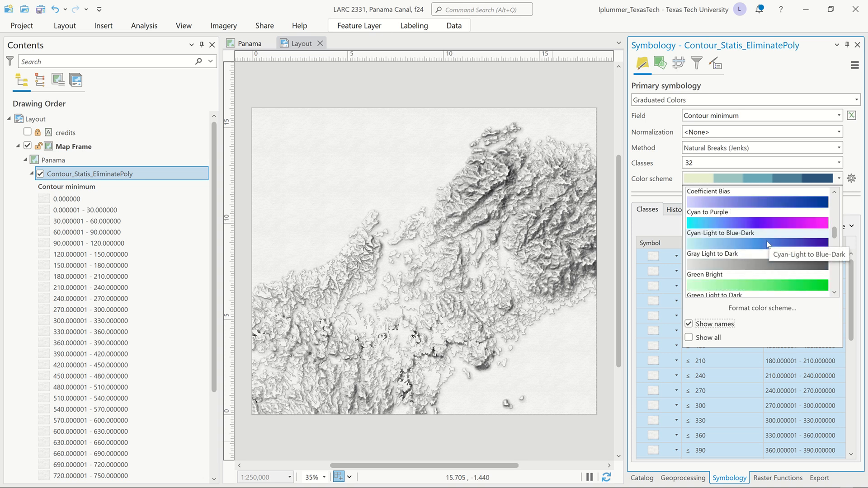
scroll(767, 245, "down", 6)
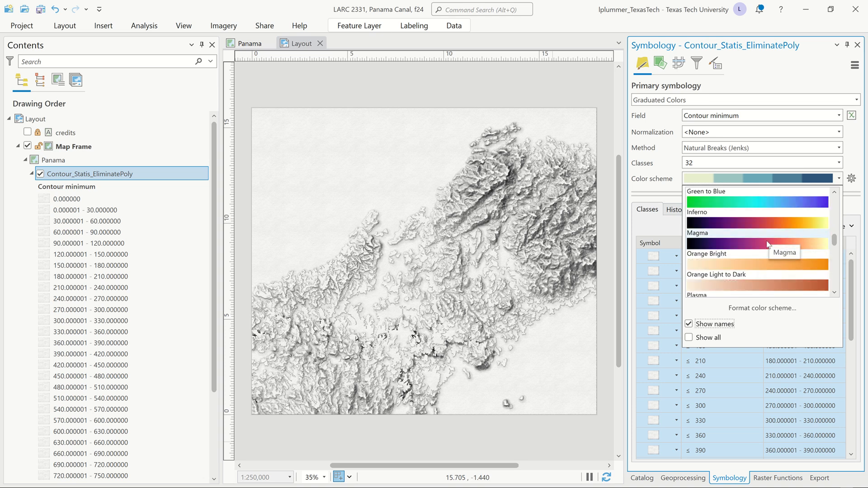
scroll(767, 244, "down", 8)
scroll(768, 244, "down", 7)
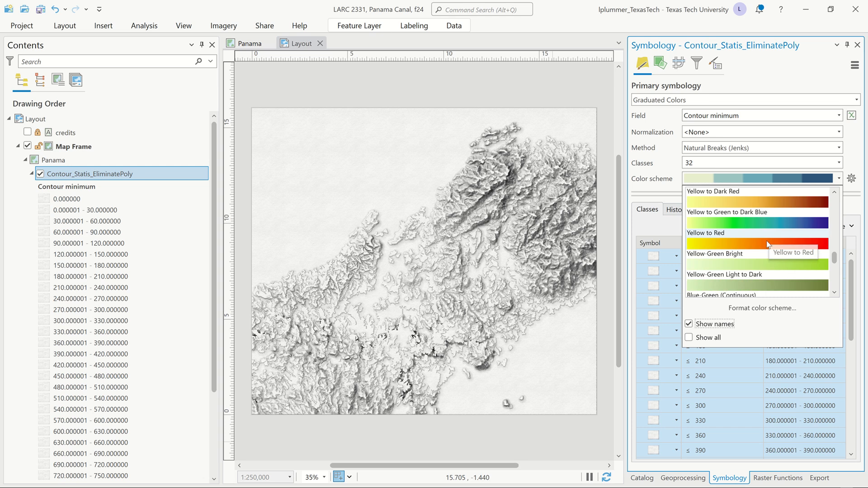
scroll(767, 245, "down", 8)
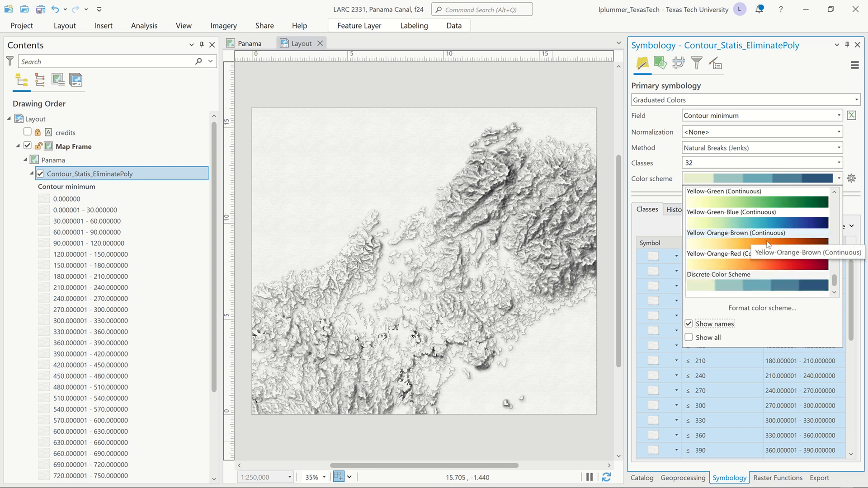
scroll(767, 244, "up", 10)
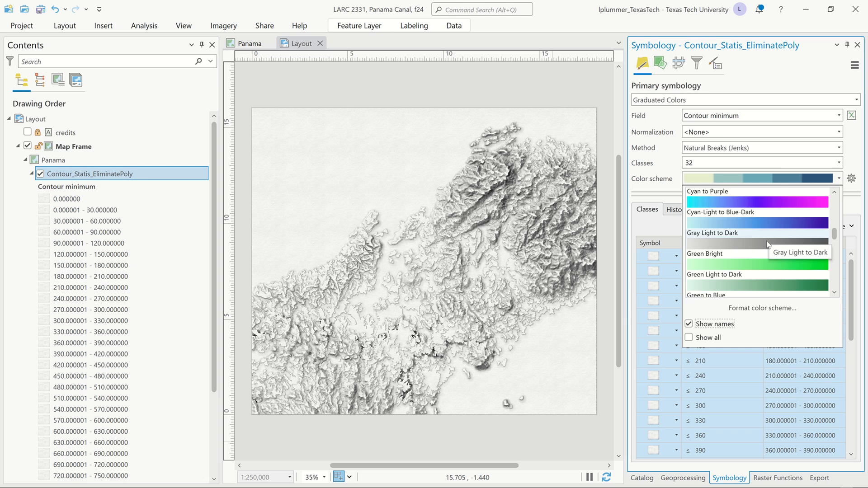
scroll(767, 244, "up", 4)
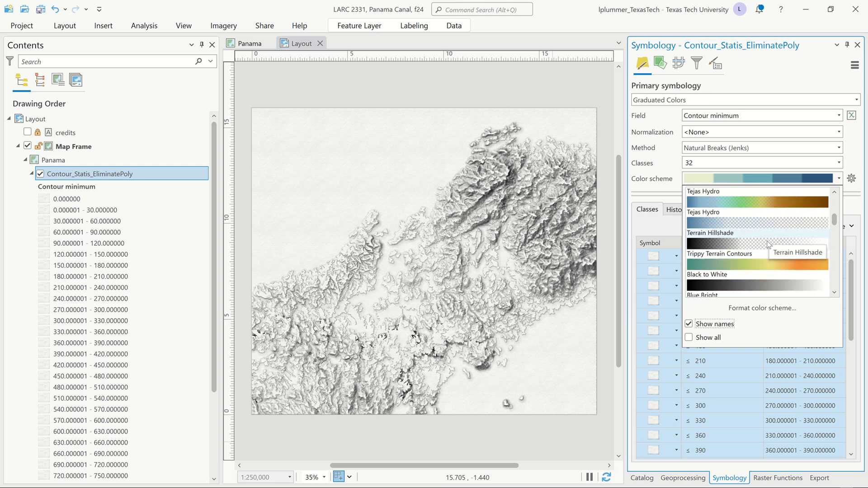
scroll(767, 244, "up", 1)
scroll(770, 242, "up", 3)
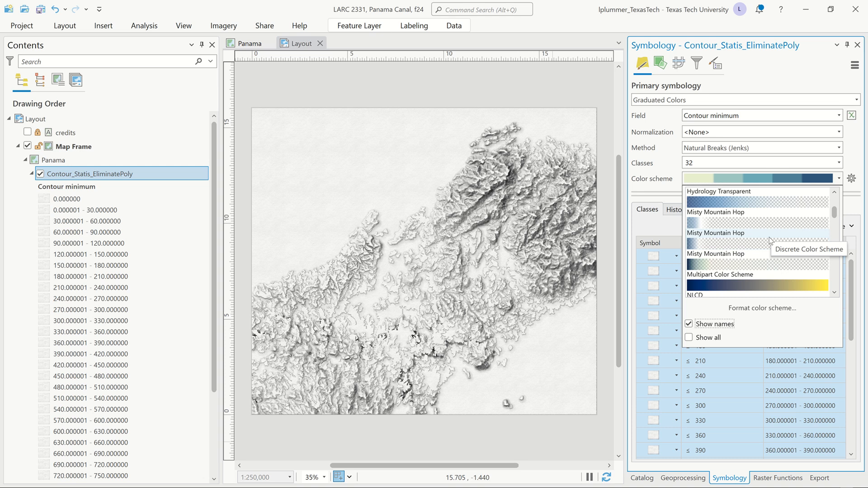
left_click(788, 202)
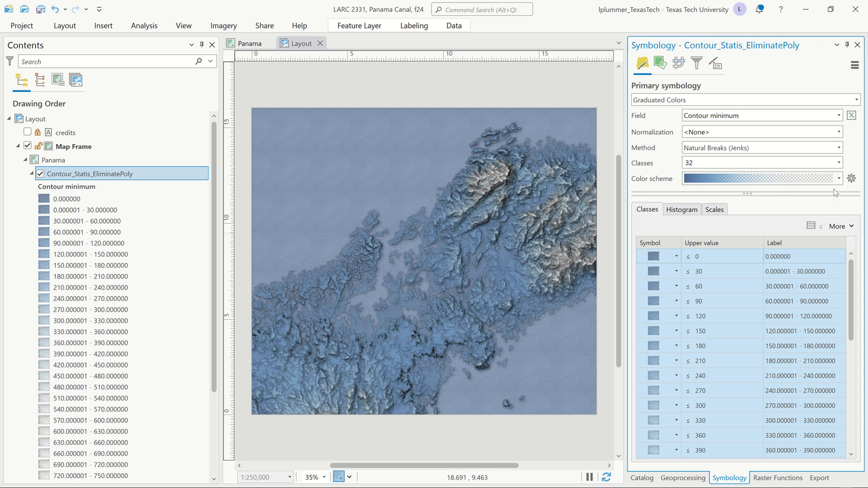
Step: Look through the color schemes offered for the contour classes and show all available schemes
left_click(840, 179)
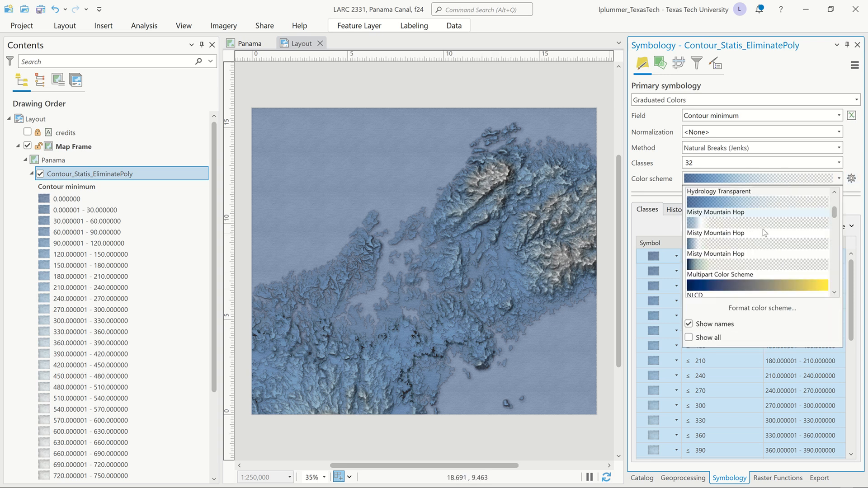
scroll(745, 261, "down", 1)
scroll(744, 257, "down", 1)
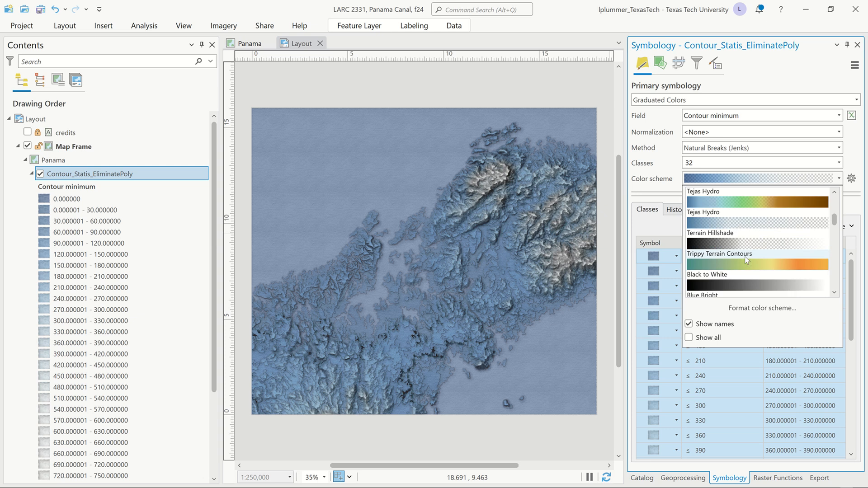
scroll(766, 261, "down", 2)
scroll(766, 259, "down", 2)
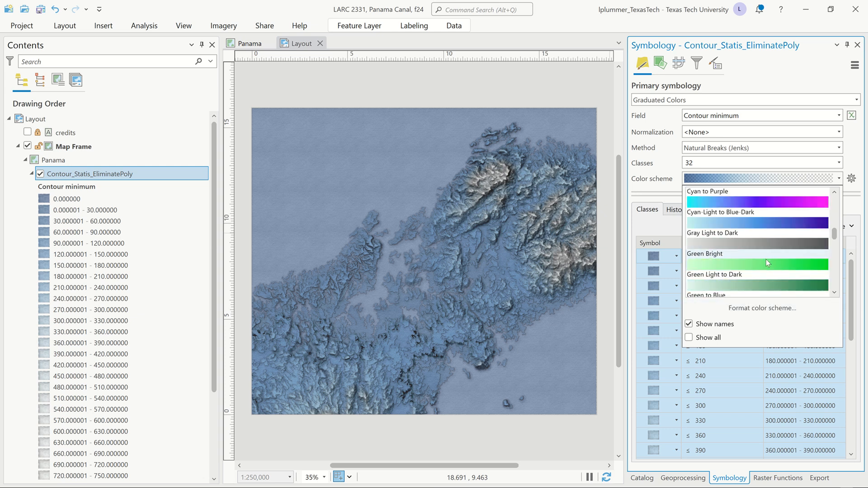
scroll(767, 257, "up", 1)
scroll(766, 256, "down", 5)
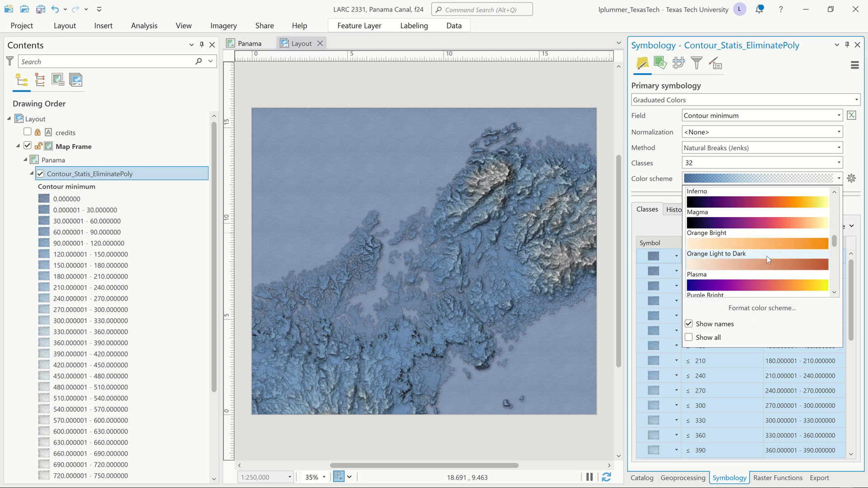
scroll(767, 257, "down", 6)
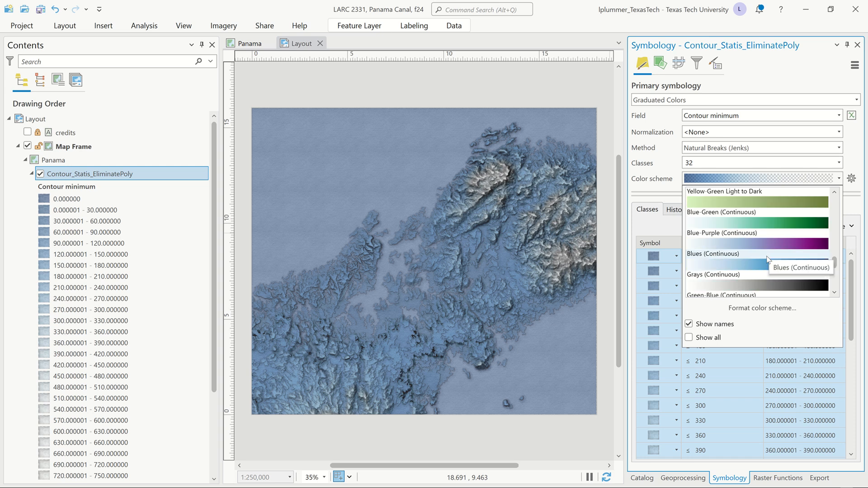
scroll(768, 258, "down", 15)
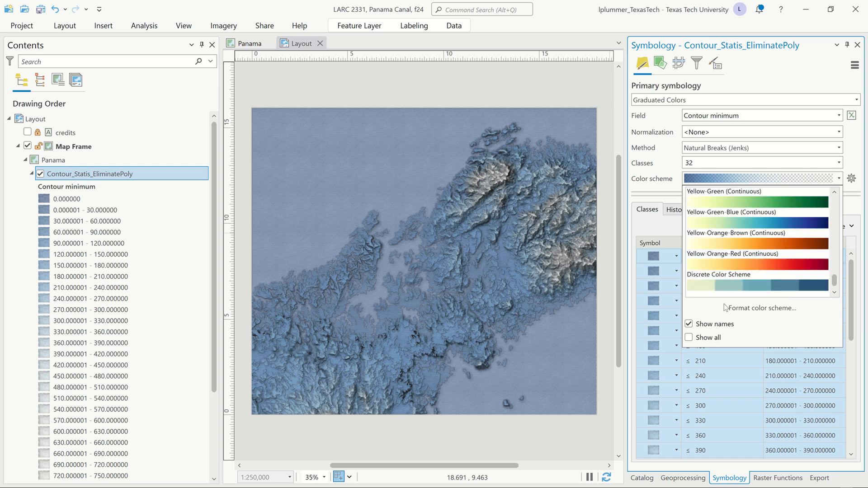
left_click(689, 337)
Step: Apply the Blue Light to Dark color scheme to the contour classes
scroll(738, 247, "down", 6)
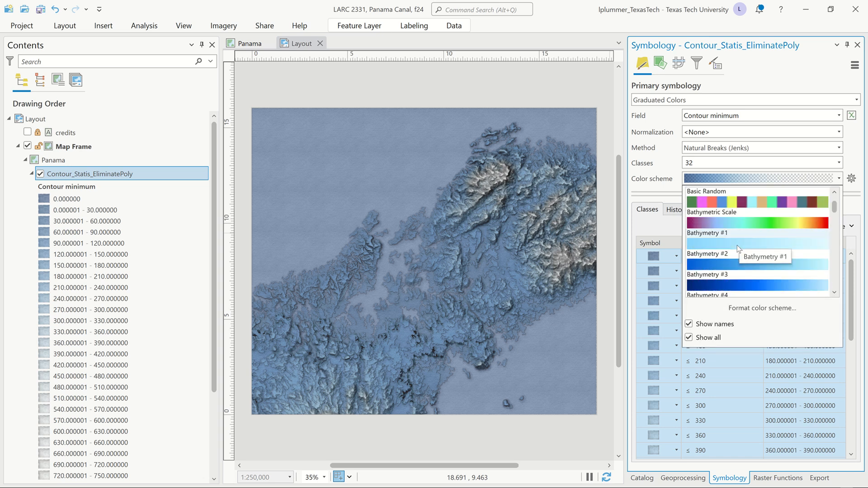
scroll(737, 245, "down", 3)
scroll(737, 248, "down", 3)
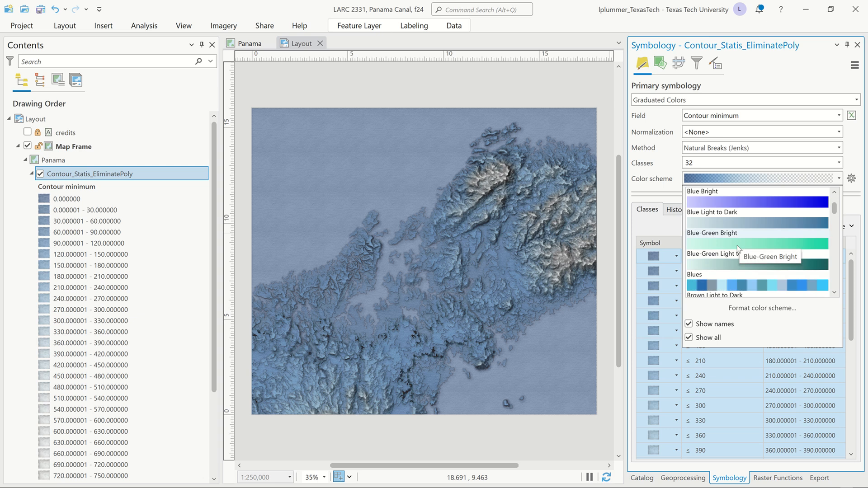
scroll(738, 248, "up", 3)
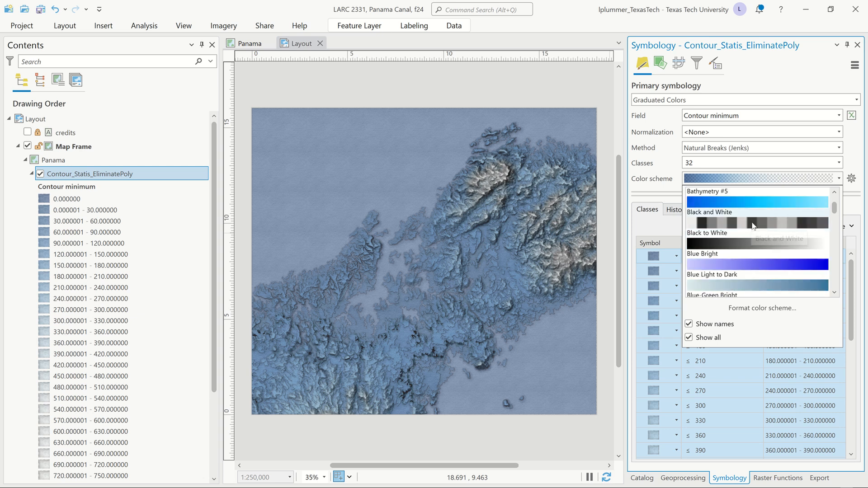
left_click(738, 282)
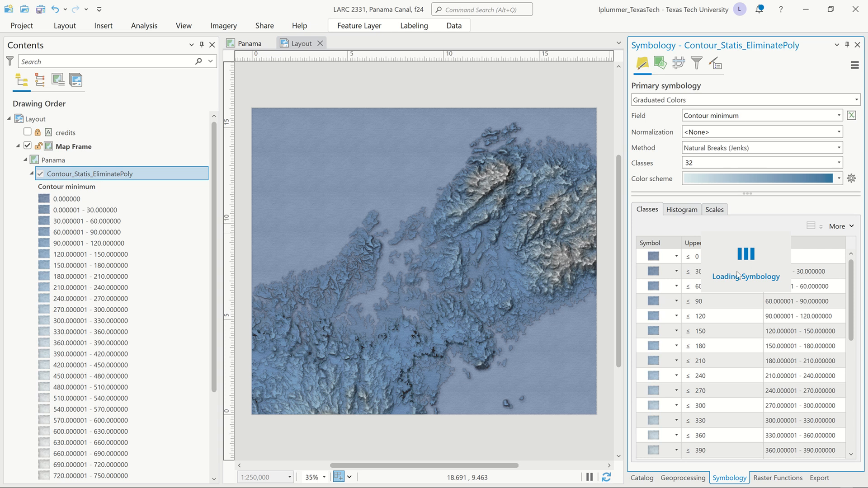
scroll(723, 369, "down", 6)
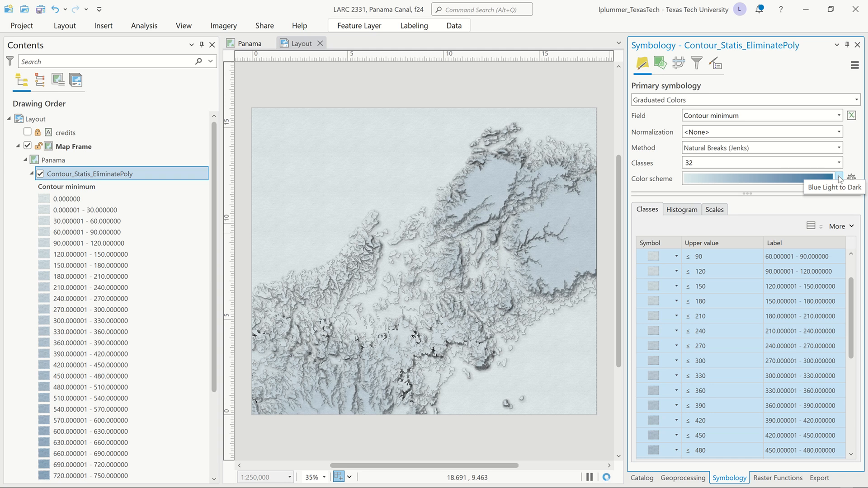
Step: Reverse the contour layer's color scheme so it runs from dark to light blue, and refresh the layout
left_click(840, 178)
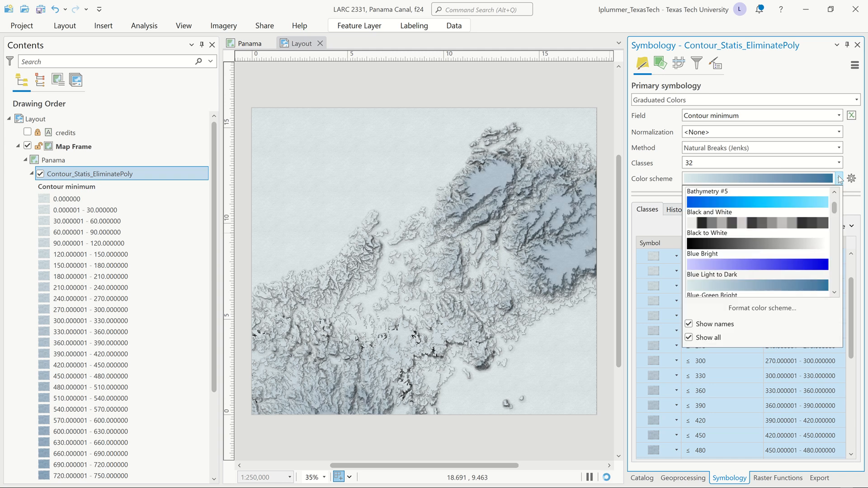
left_click(769, 308)
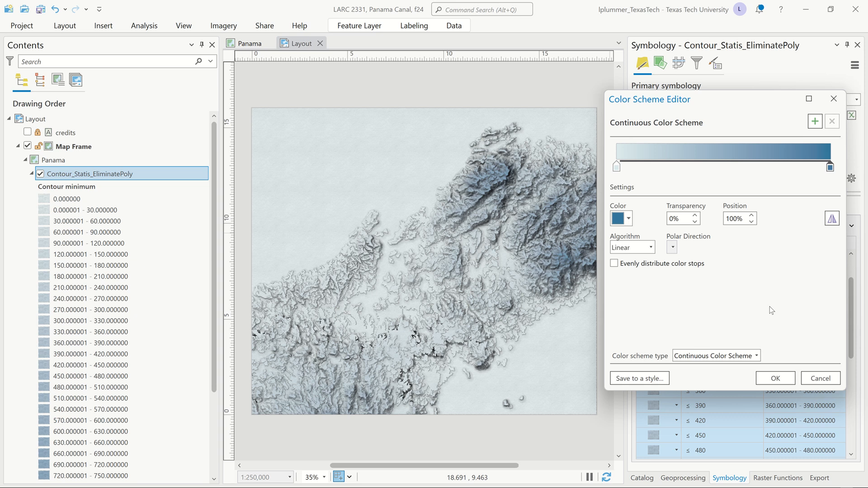
left_click(832, 220)
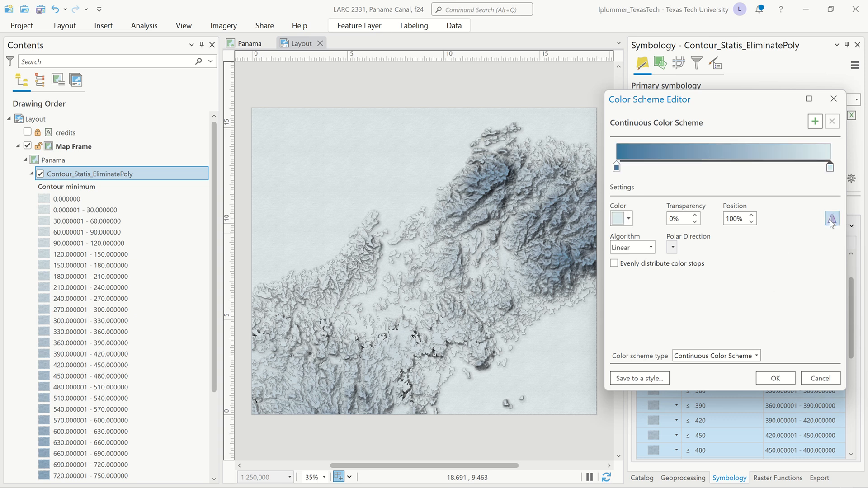
left_click(775, 378)
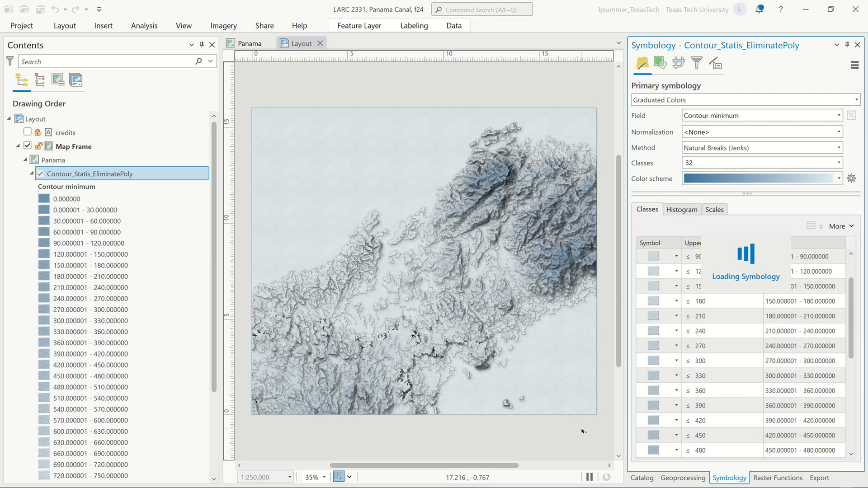
left_click(606, 480)
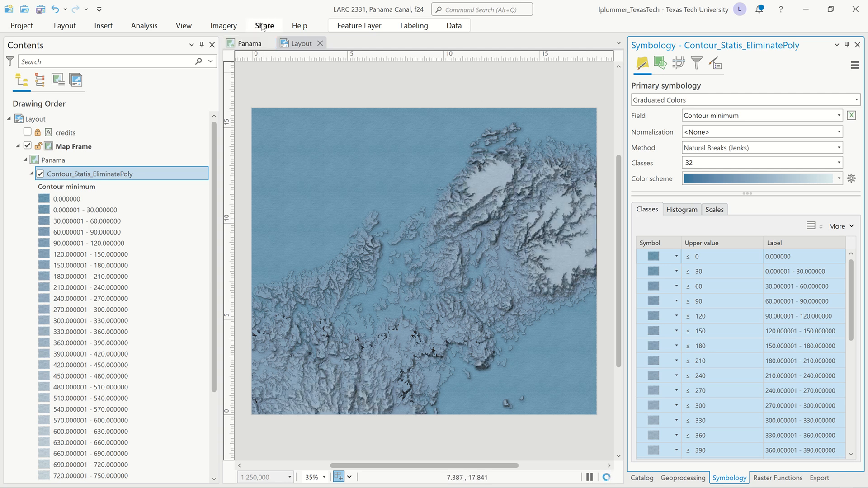
Step: Capture the layout to the clipboard as an image and switch to the open PowerPoint presentation
left_click(264, 26)
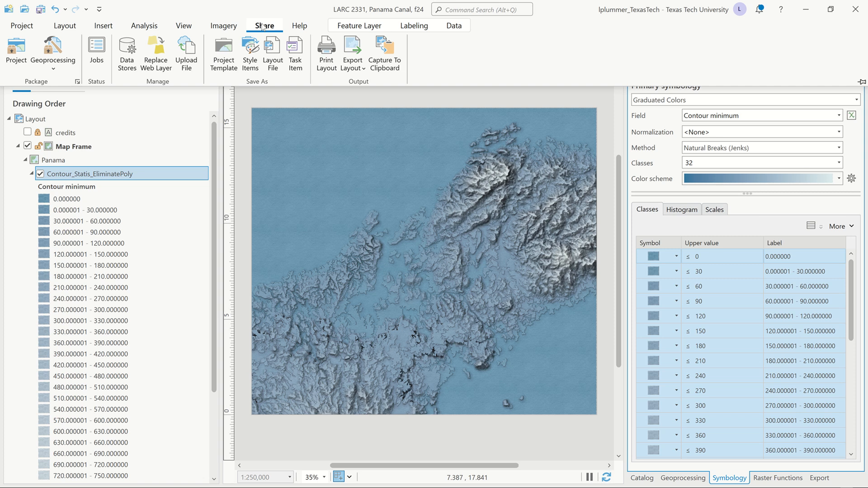
left_click(388, 45)
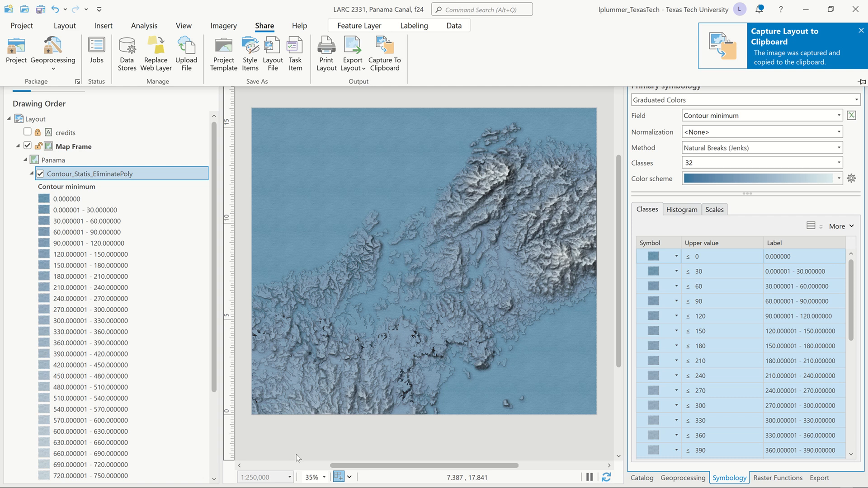
key("alt+Tab")
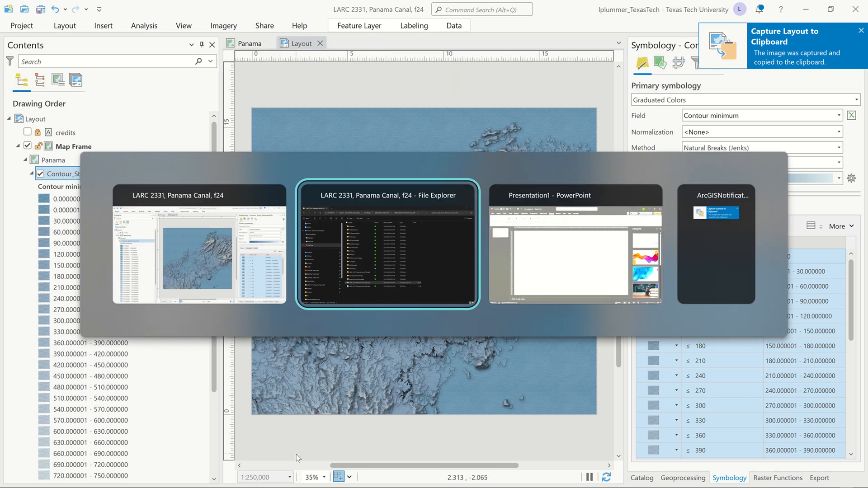
key("alt+Tab")
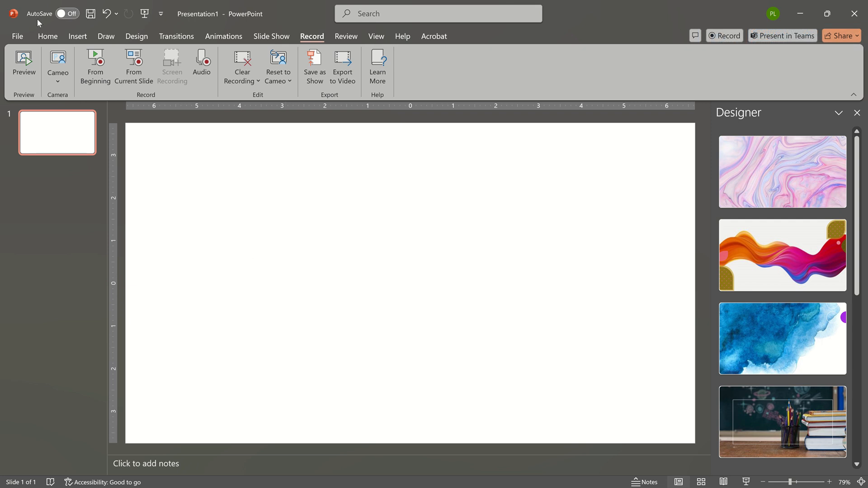
Step: Add a new blank slide after slide 1
left_click(48, 37)
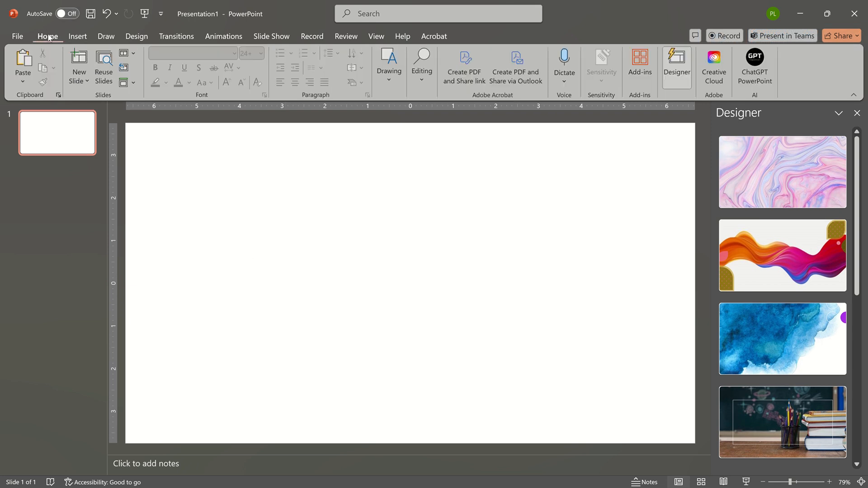
left_click(82, 82)
left_click(98, 245)
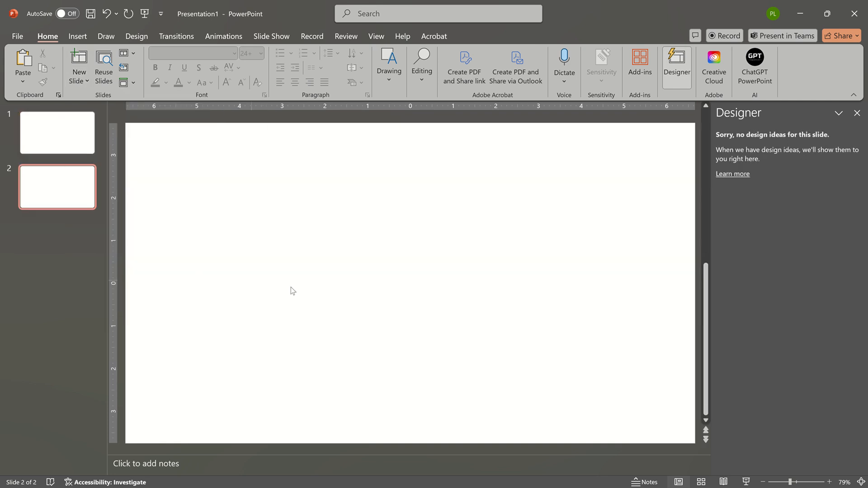
Step: Paste the captured layout image onto slide 2 and apply the Designer idea that fills the whole slide with it
key("ctrl+v")
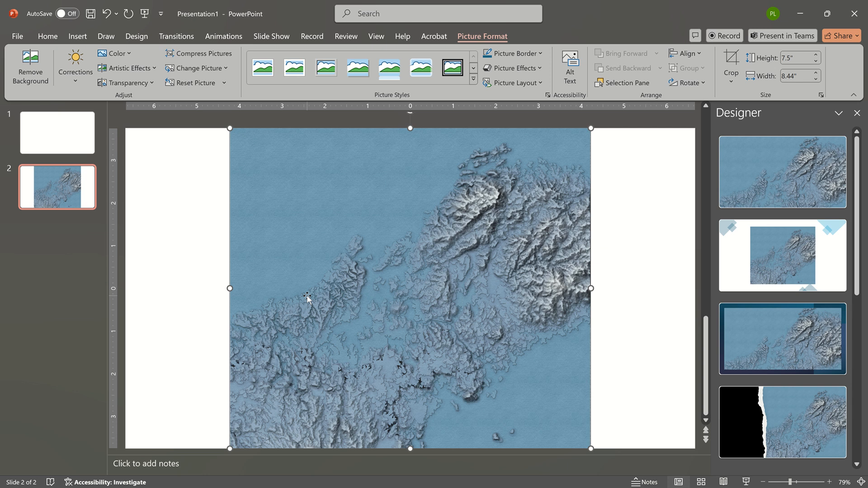
left_click_drag(378, 295, 281, 297)
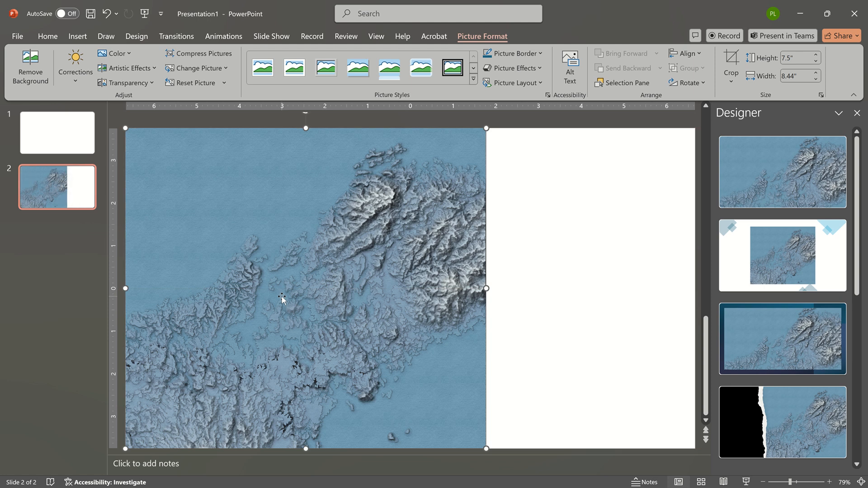
left_click(766, 180)
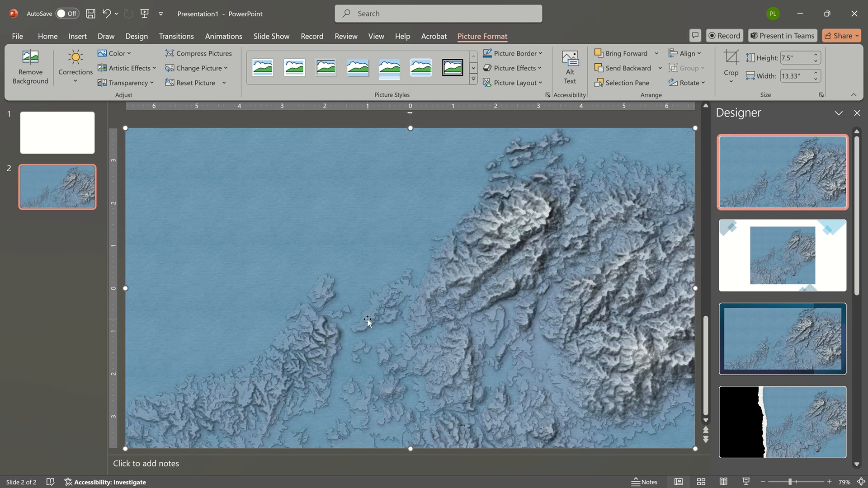